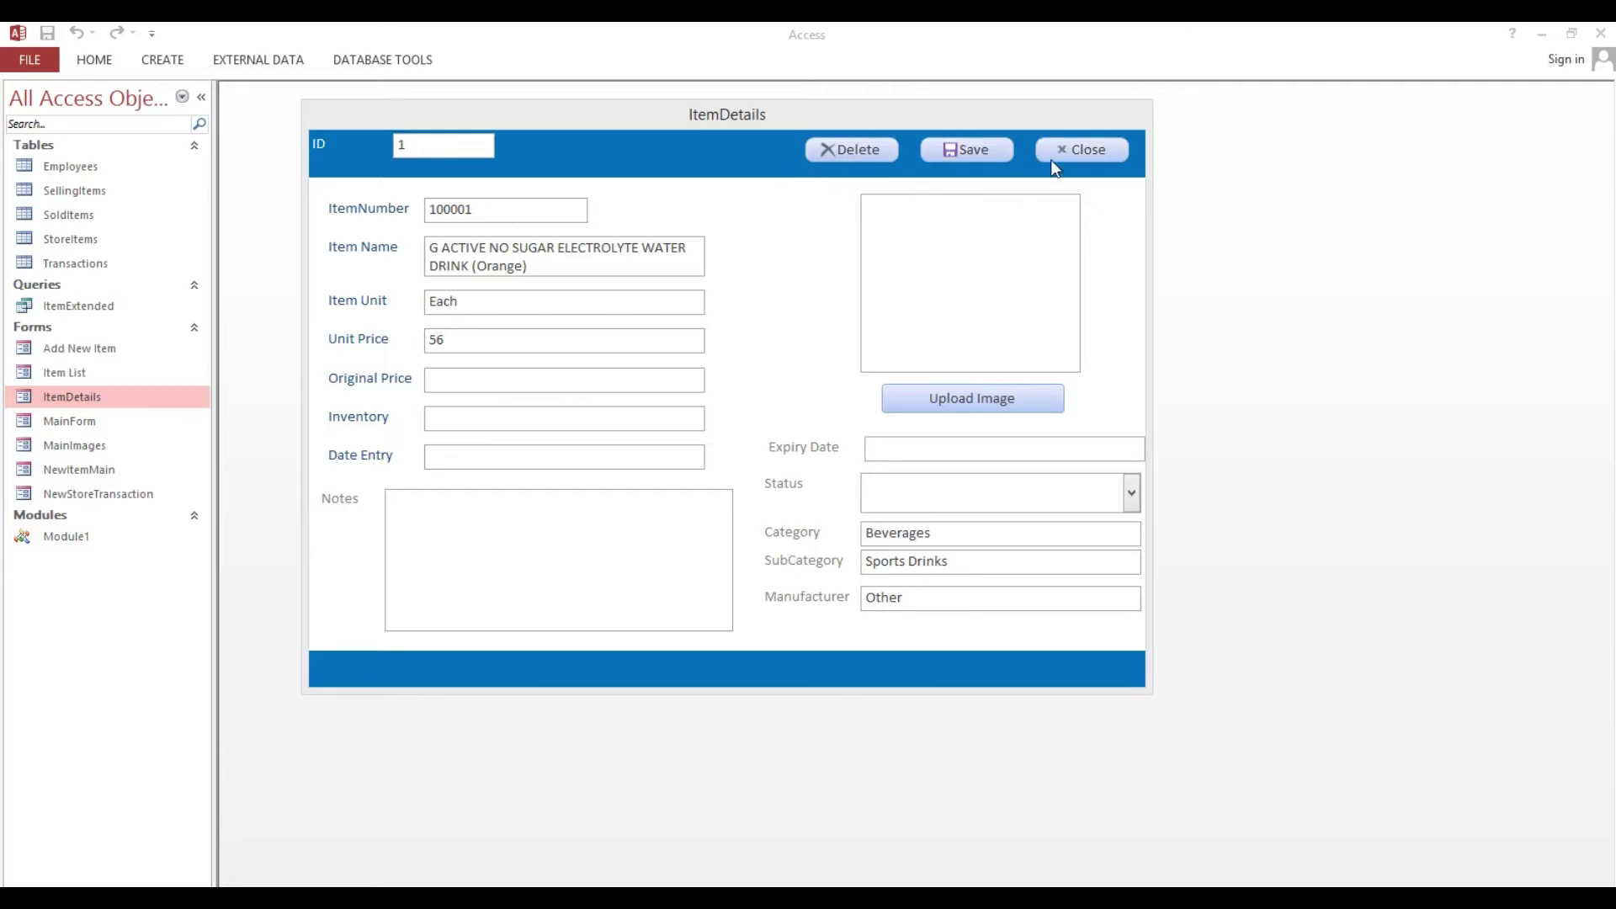
Step: Open the ItemDetails form in Design View
right_click(718, 147)
left_click(740, 209)
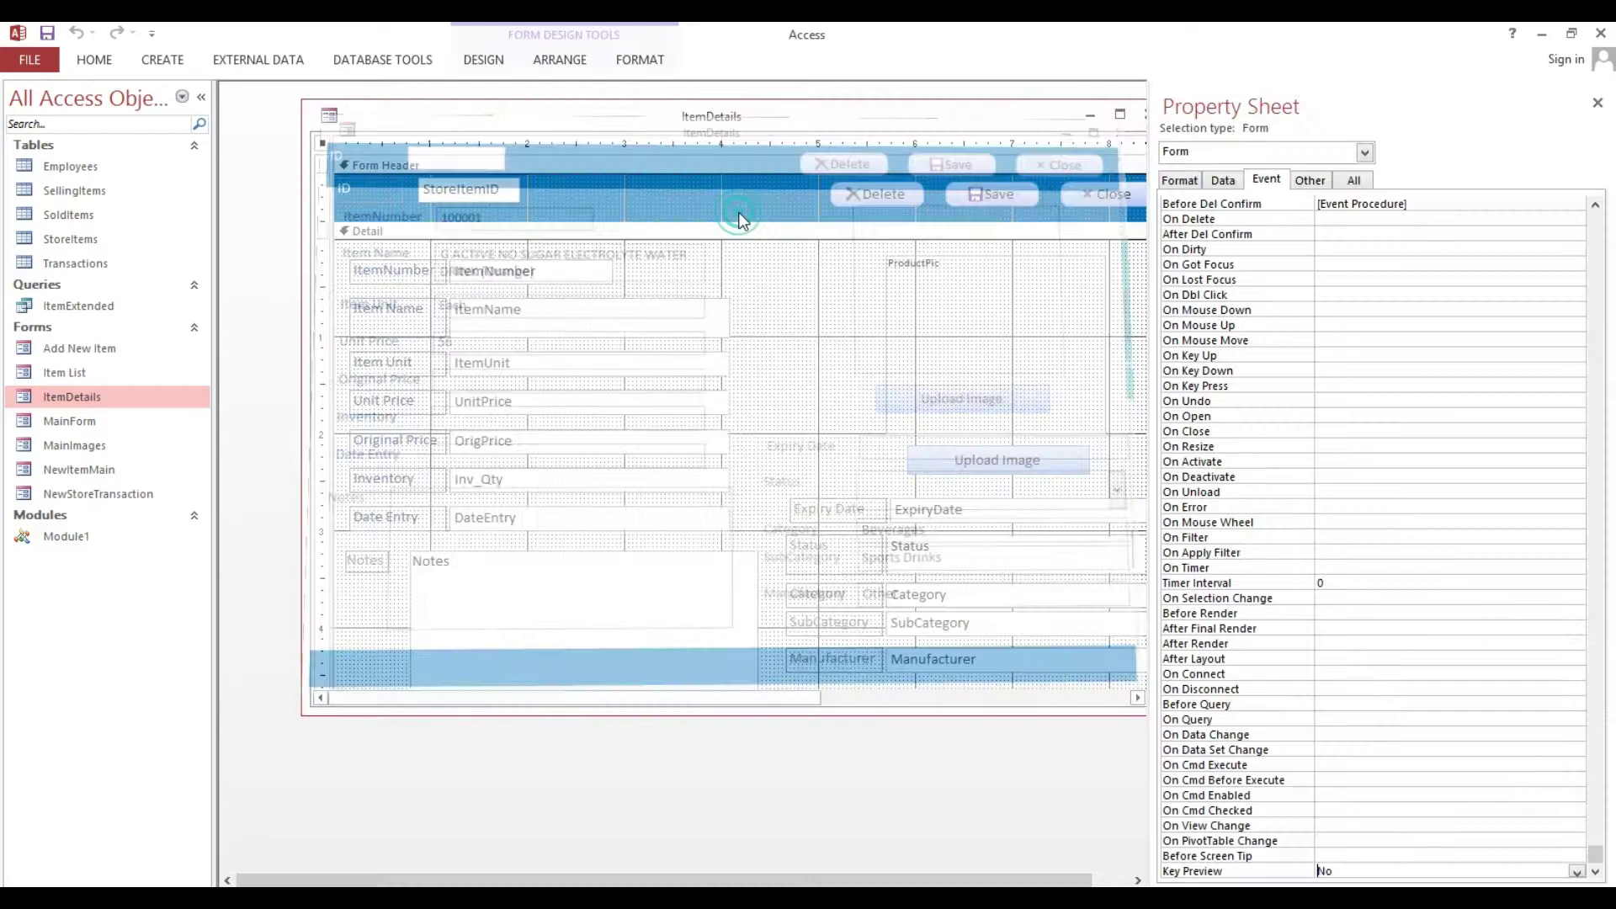
left_click_drag(690, 114, 630, 129)
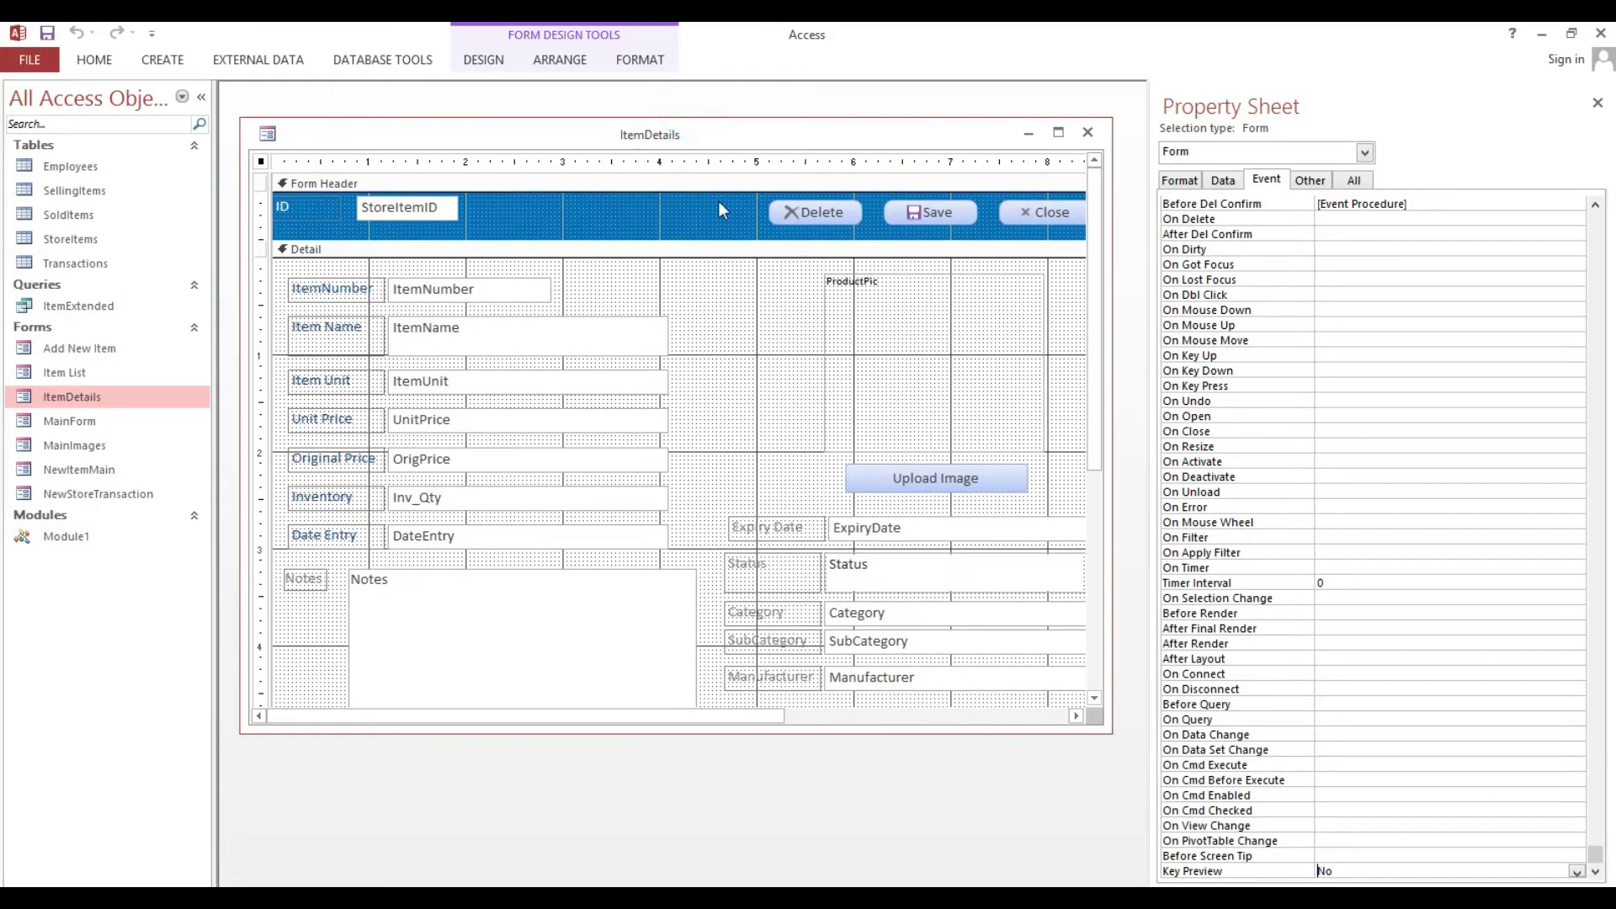
Step: Check the On Click events of Delete, Save and Close, then select all three buttons
left_click(797, 212)
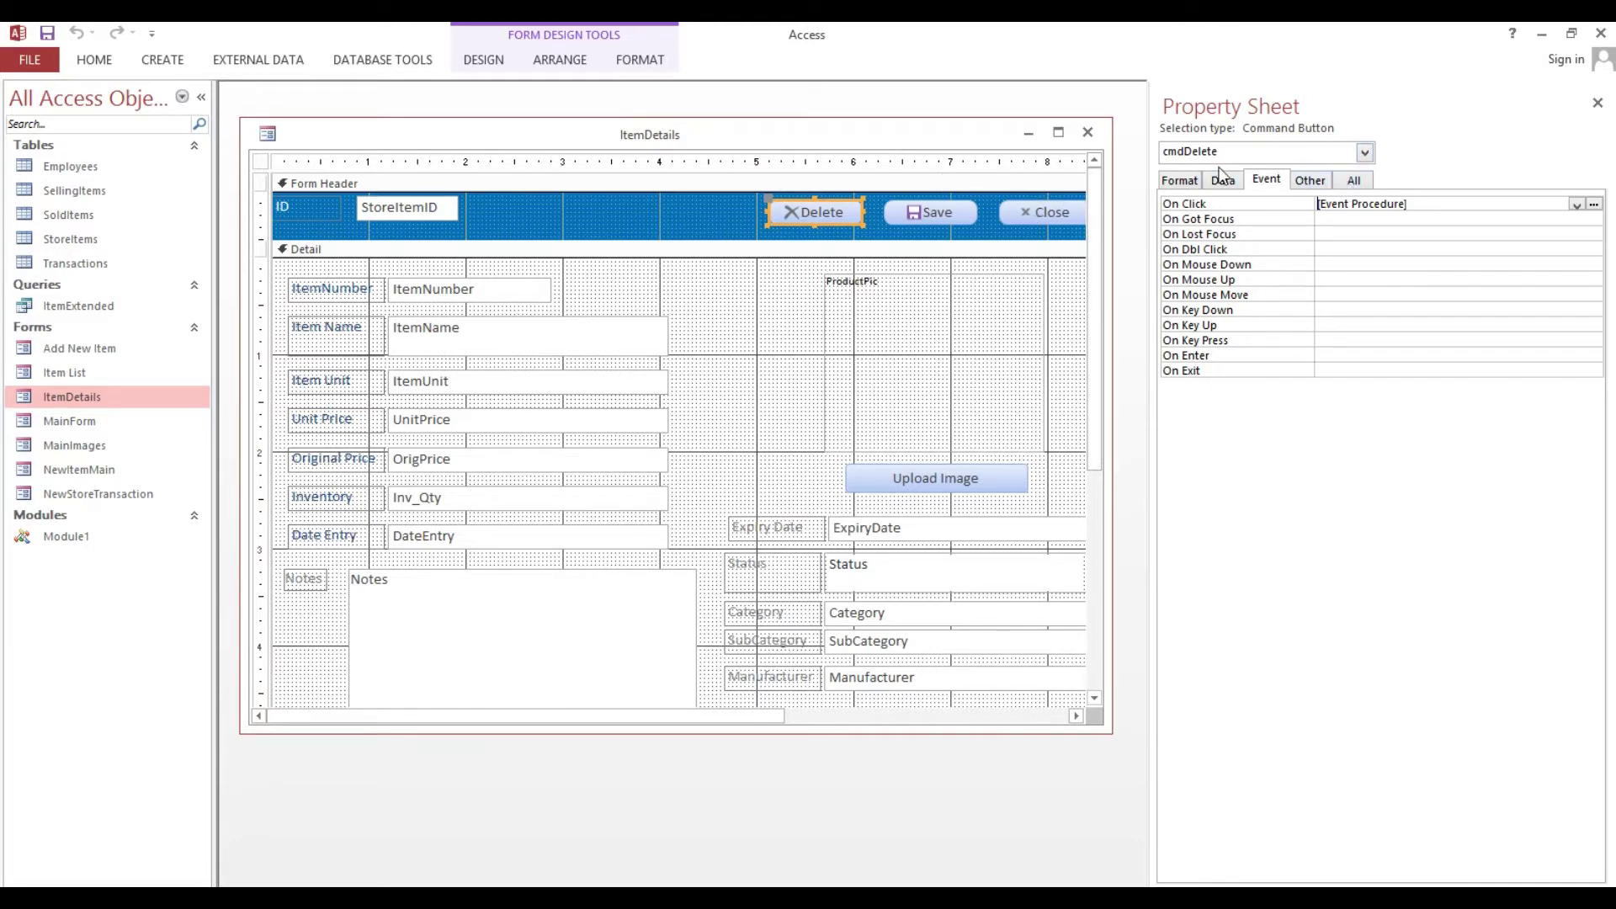
left_click(936, 208)
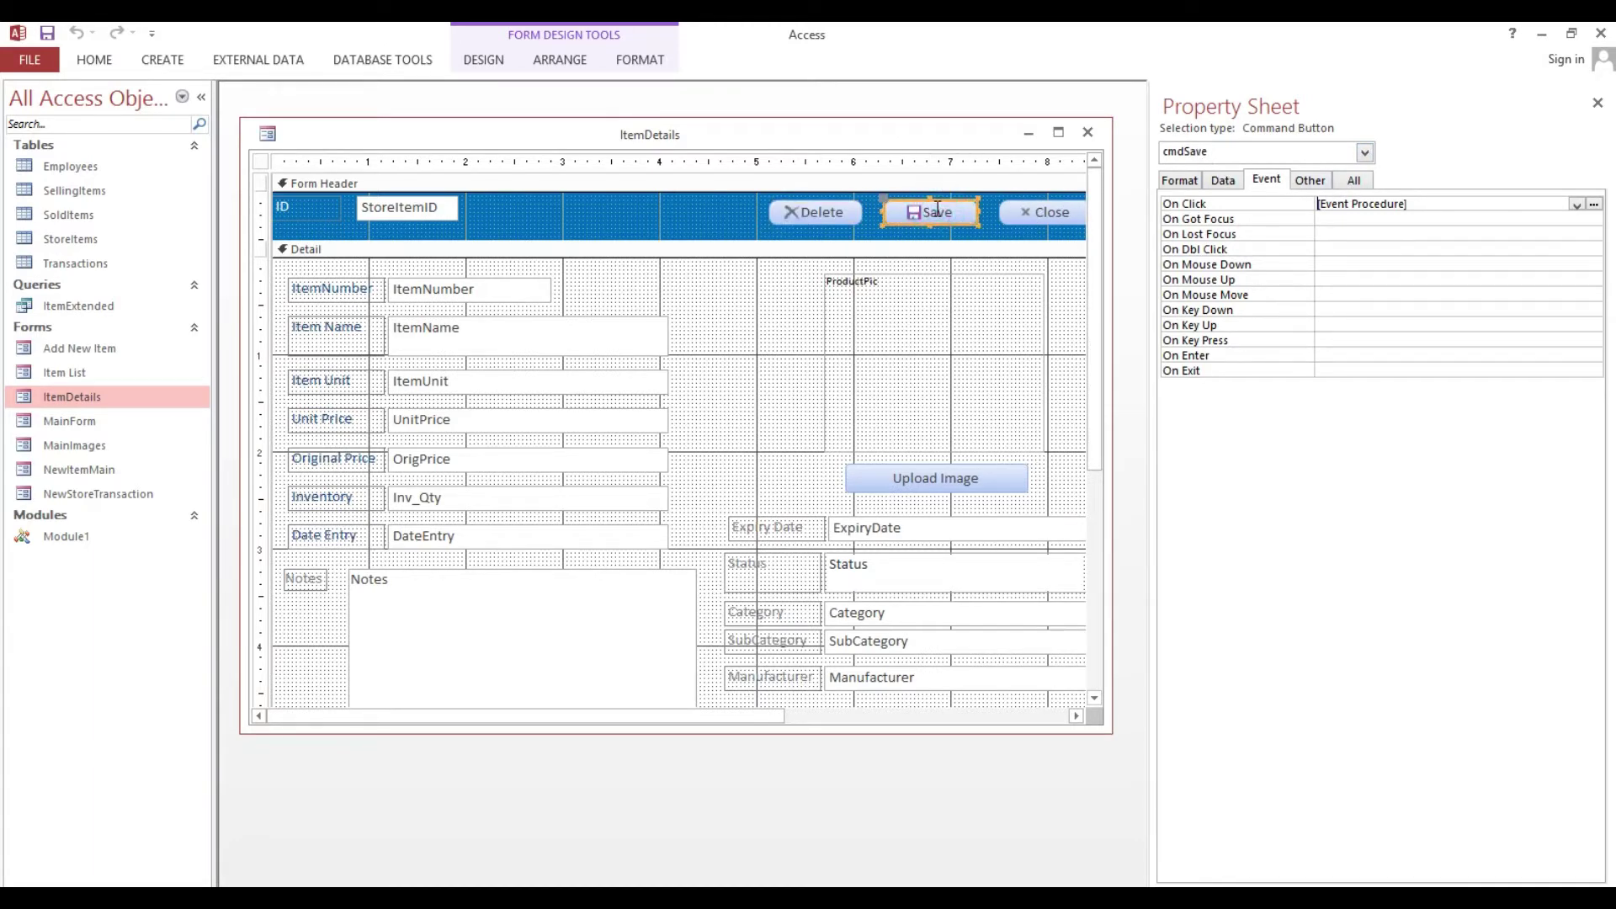
left_click(1024, 216)
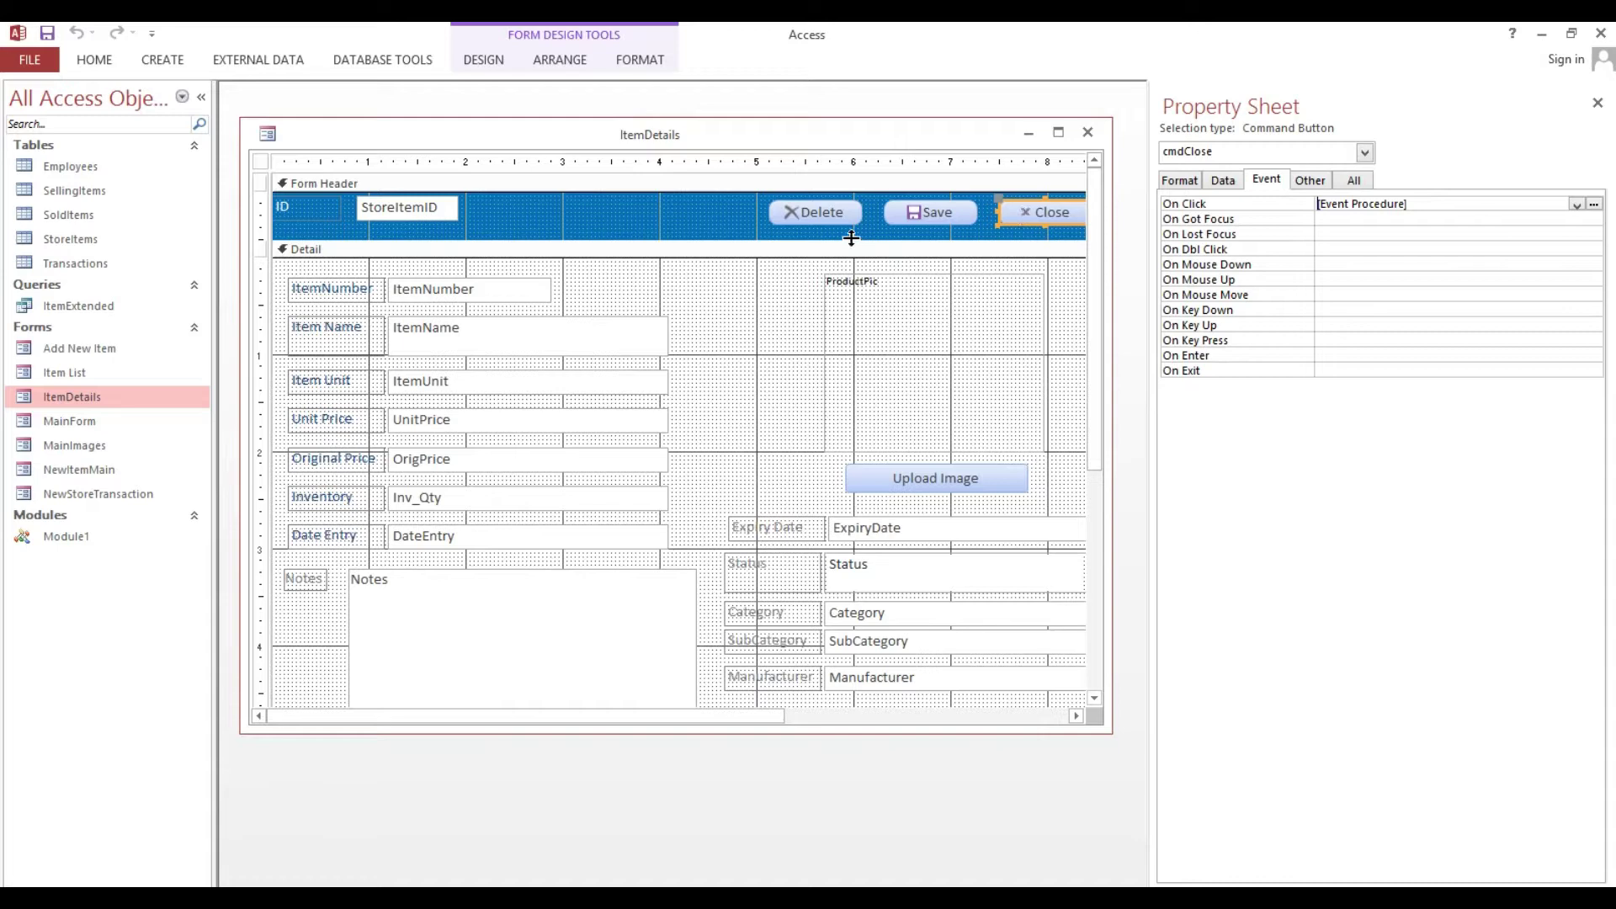
left_click_drag(691, 216, 1023, 211)
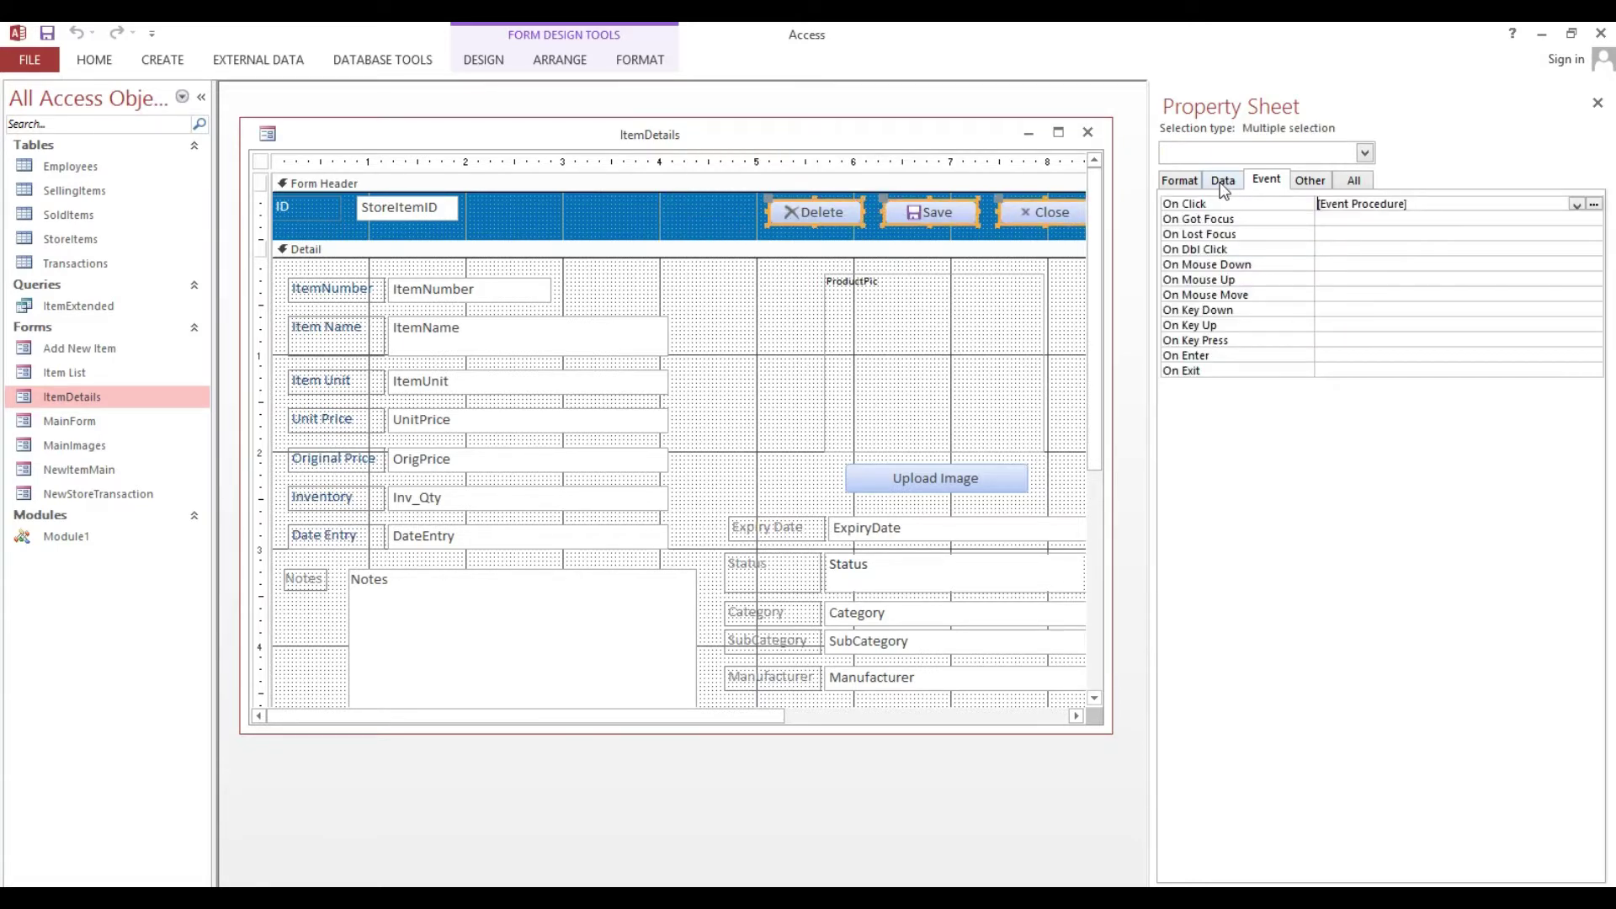
Step: Set Visible to No for the three buttons and preview the form in Form View
left_click(1179, 180)
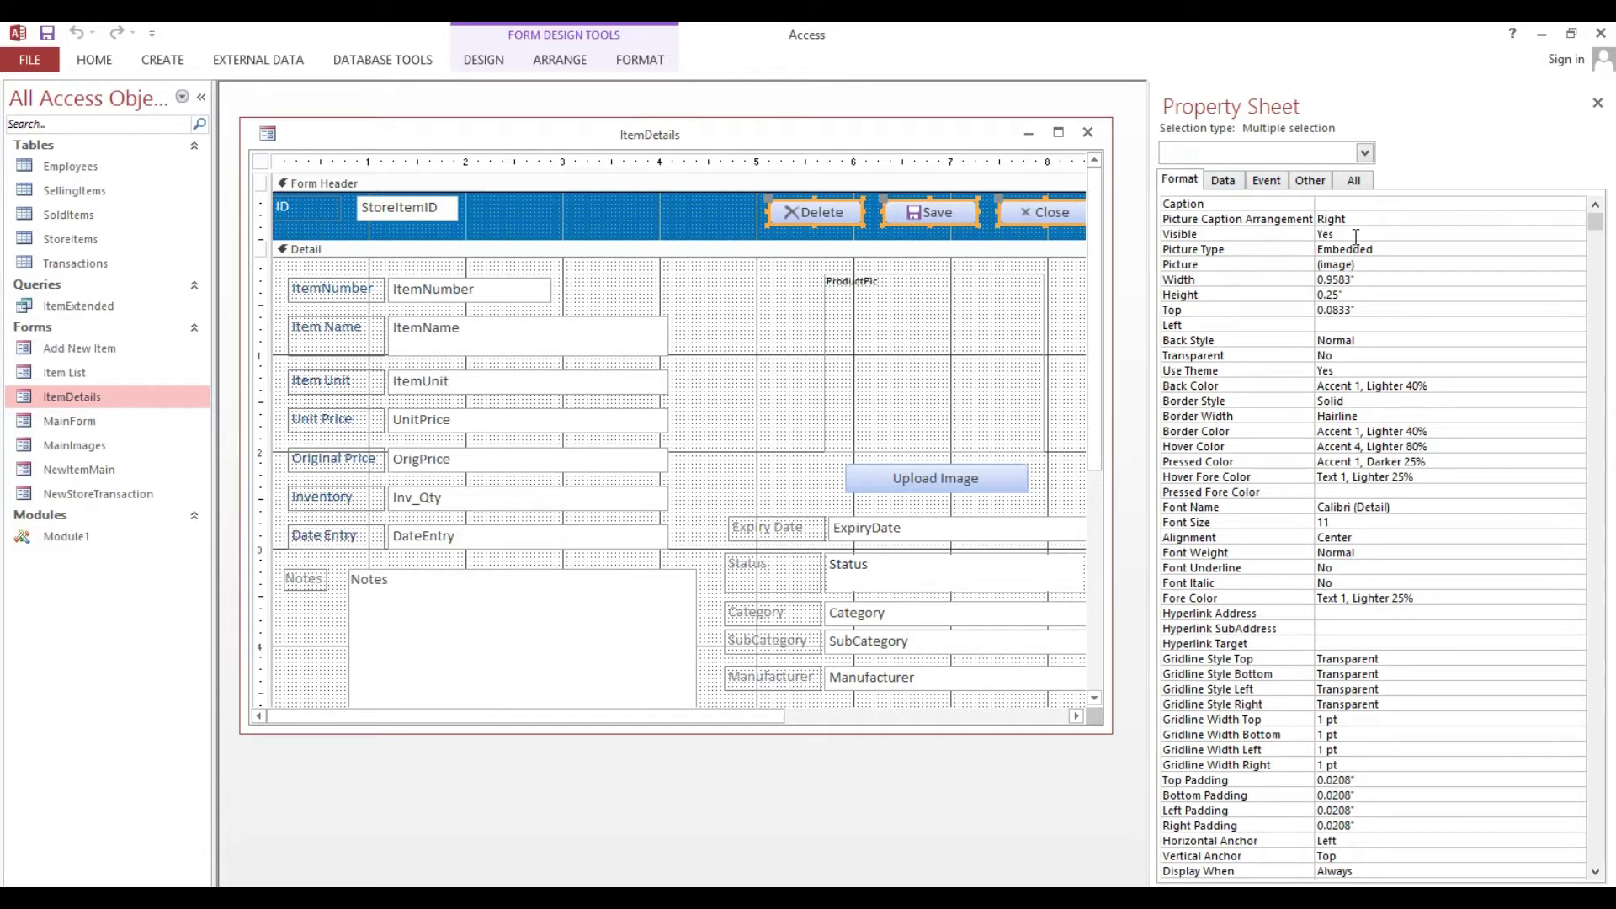
double_click(1355, 234)
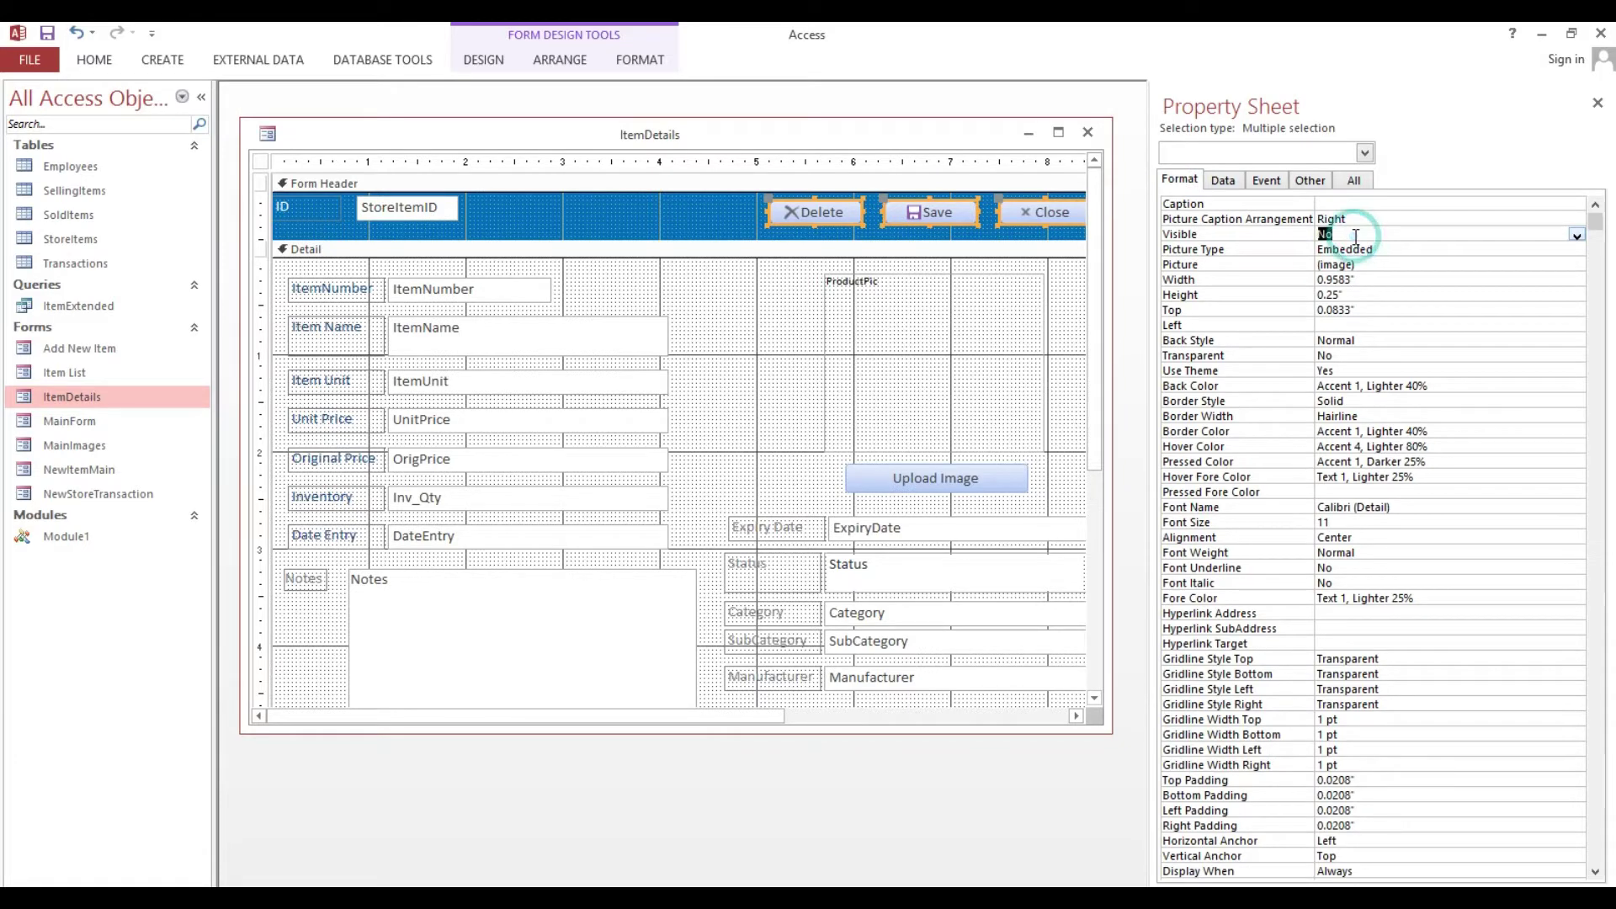
left_click(103, 53)
left_click(26, 96)
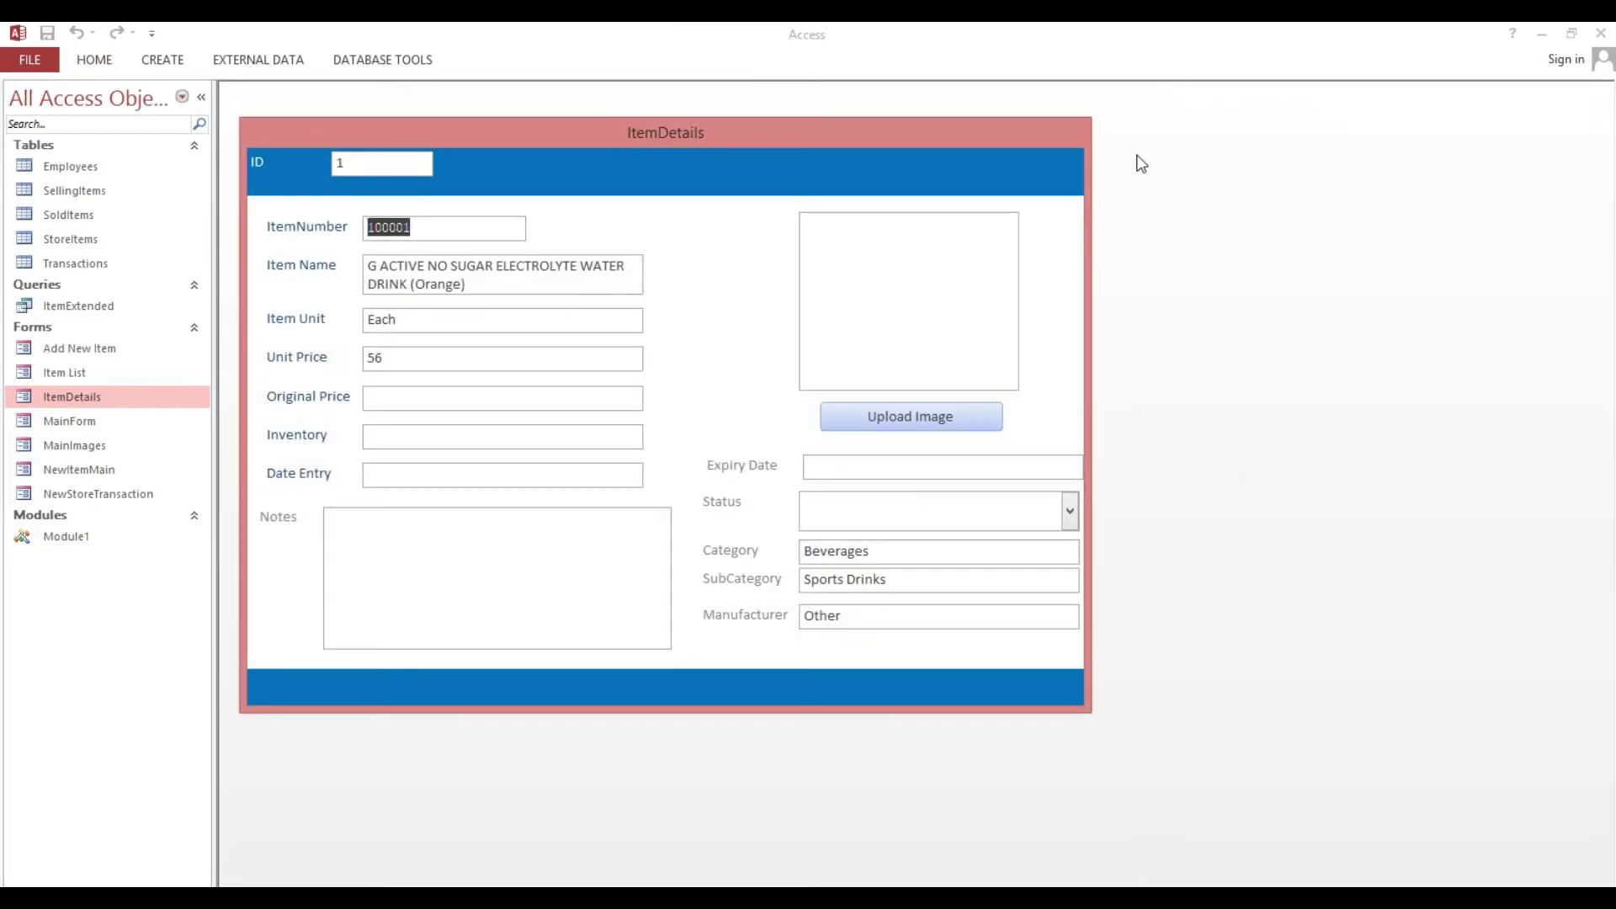
Step: Close ItemDetails, saving the design changes
right_click(877, 130)
left_click(921, 167)
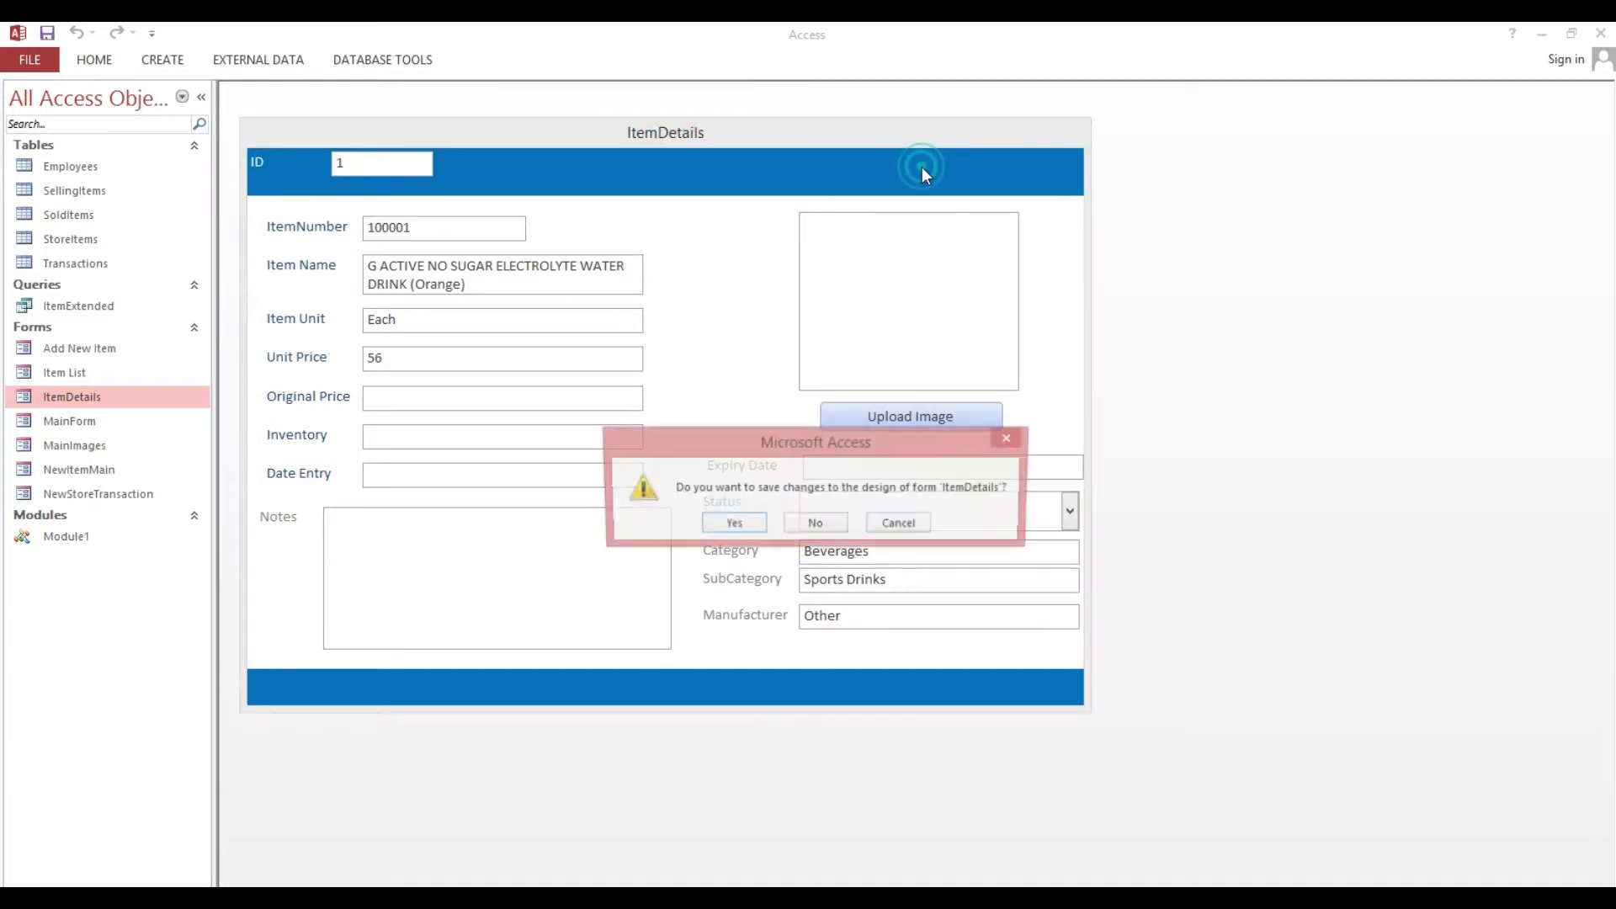
left_click(733, 522)
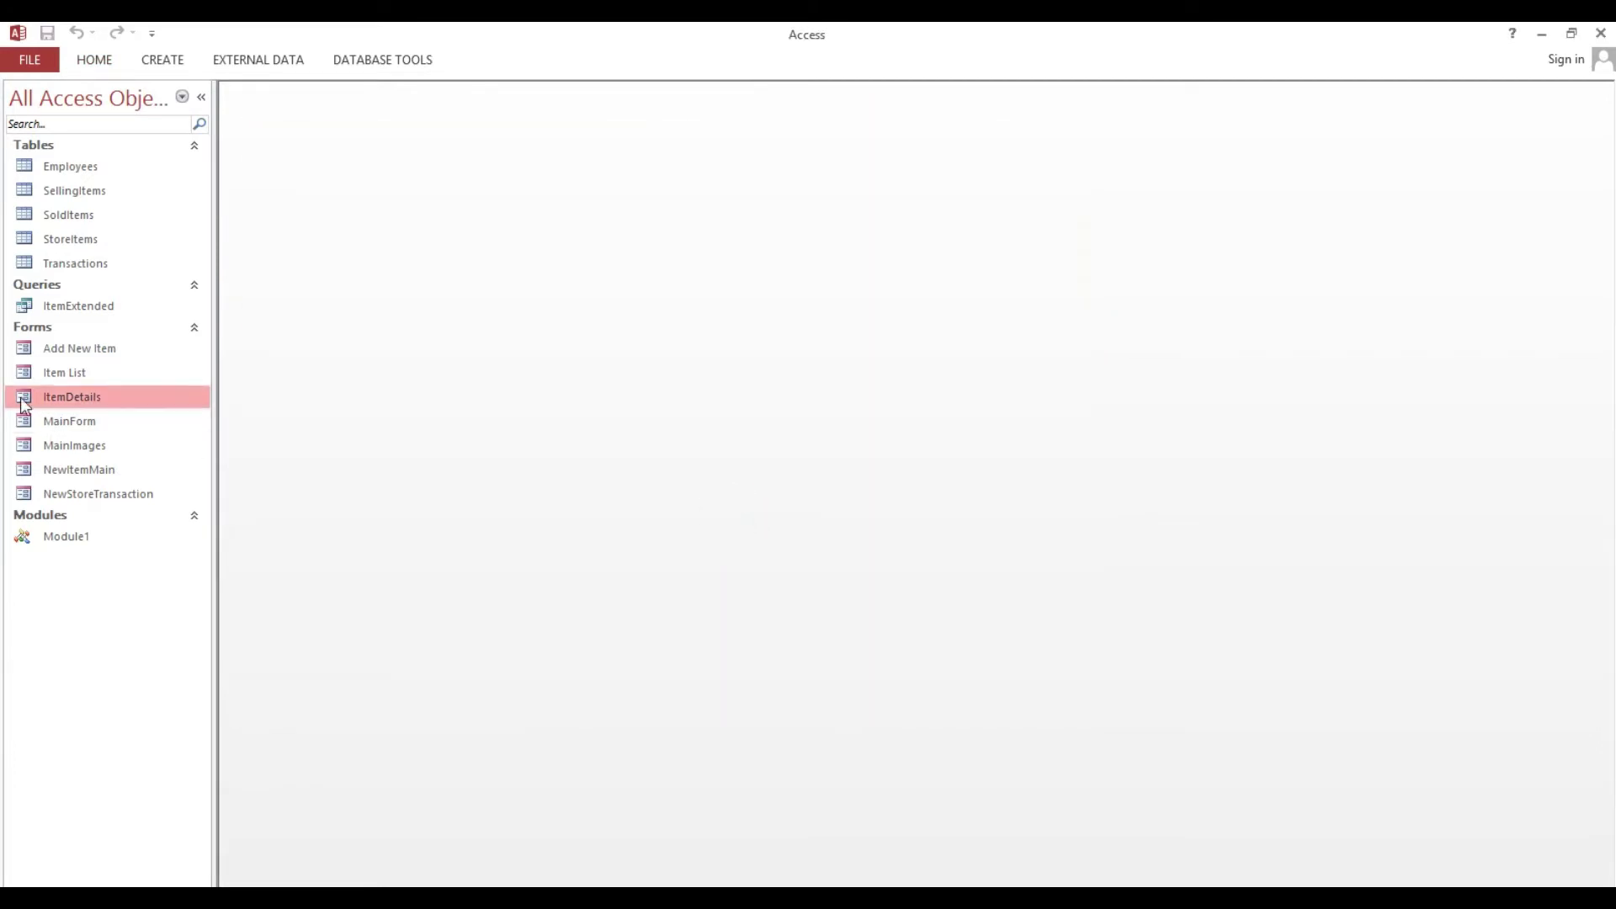
Step: Reopen the ItemDetails form in Design View
right_click(75, 396)
left_click(132, 455)
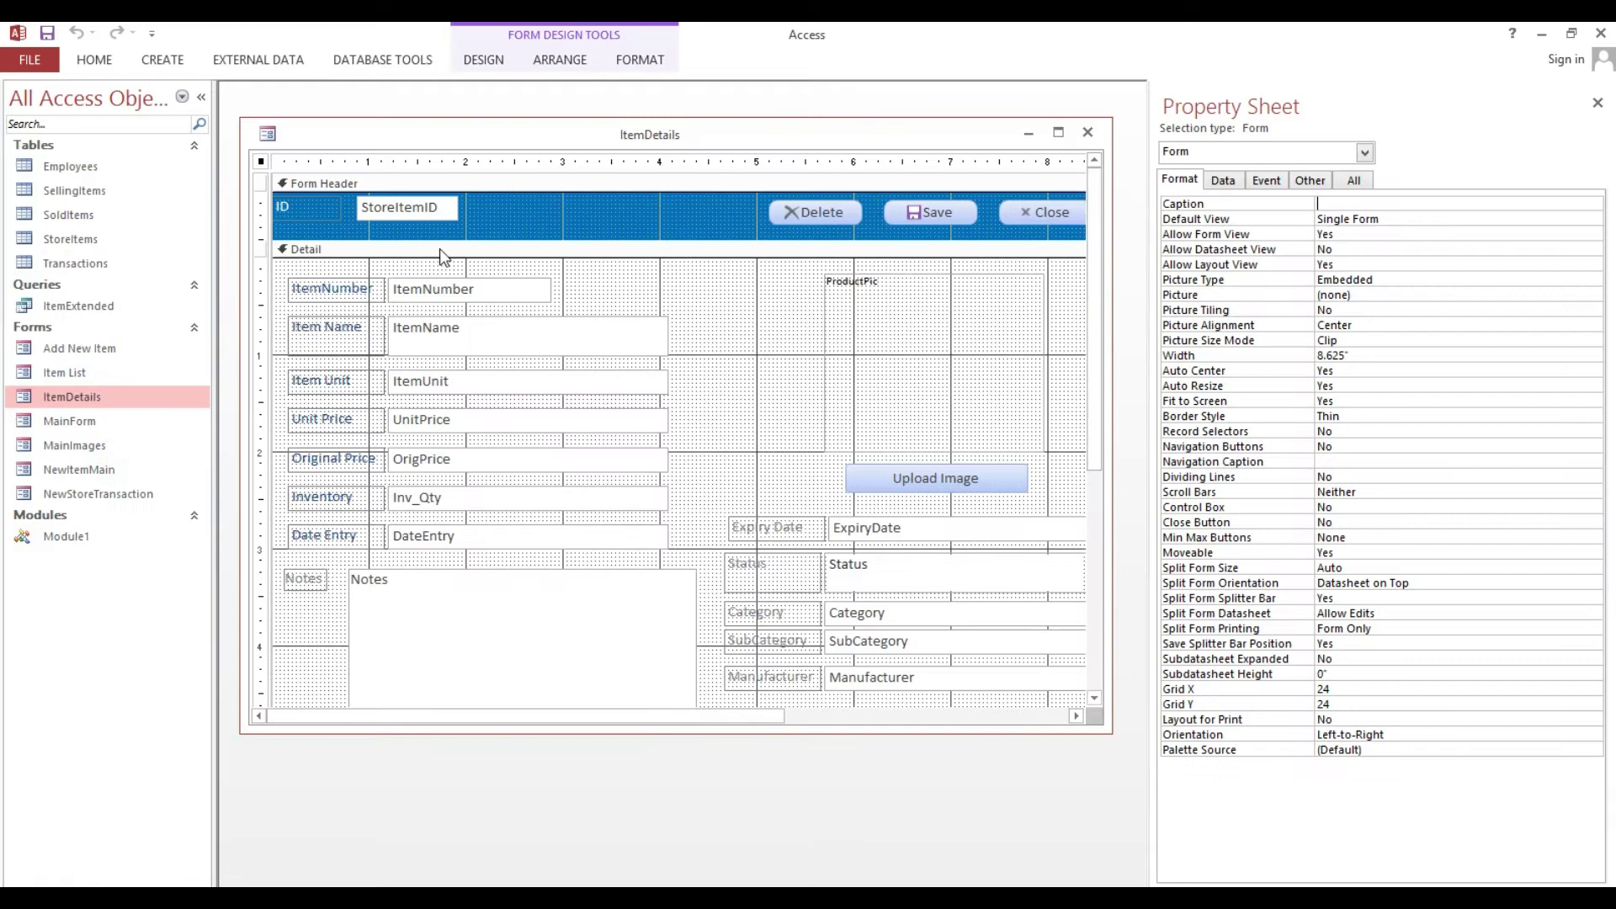
left_click_drag(872, 140, 870, 133)
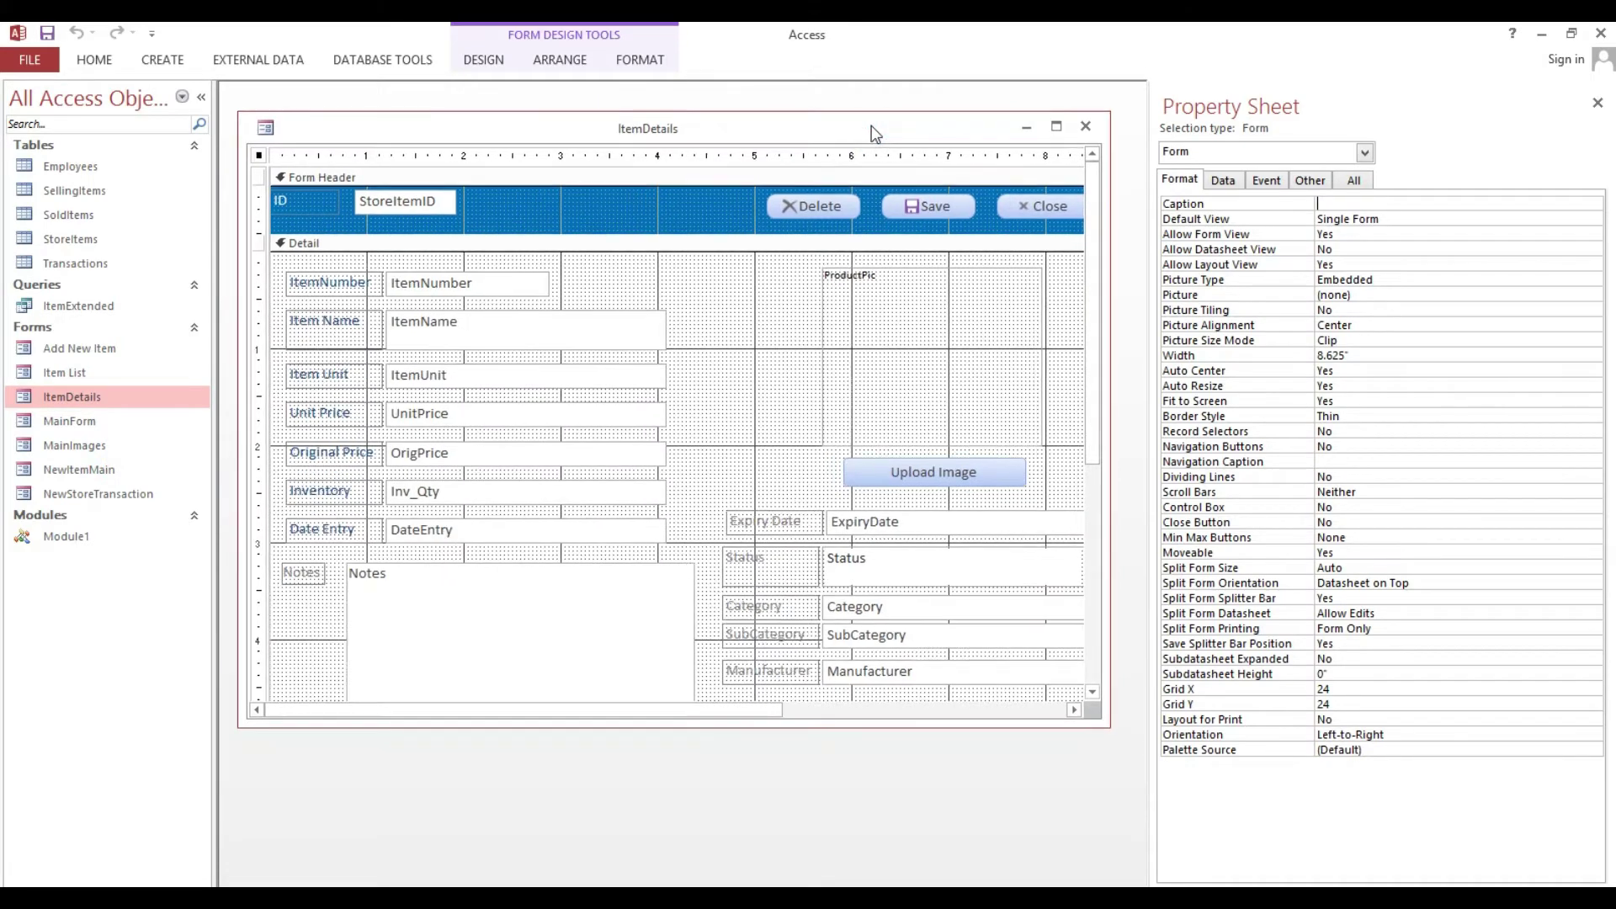
Step: Set the form's On Load to [Event Procedure] and open its code builder
left_click(1266, 182)
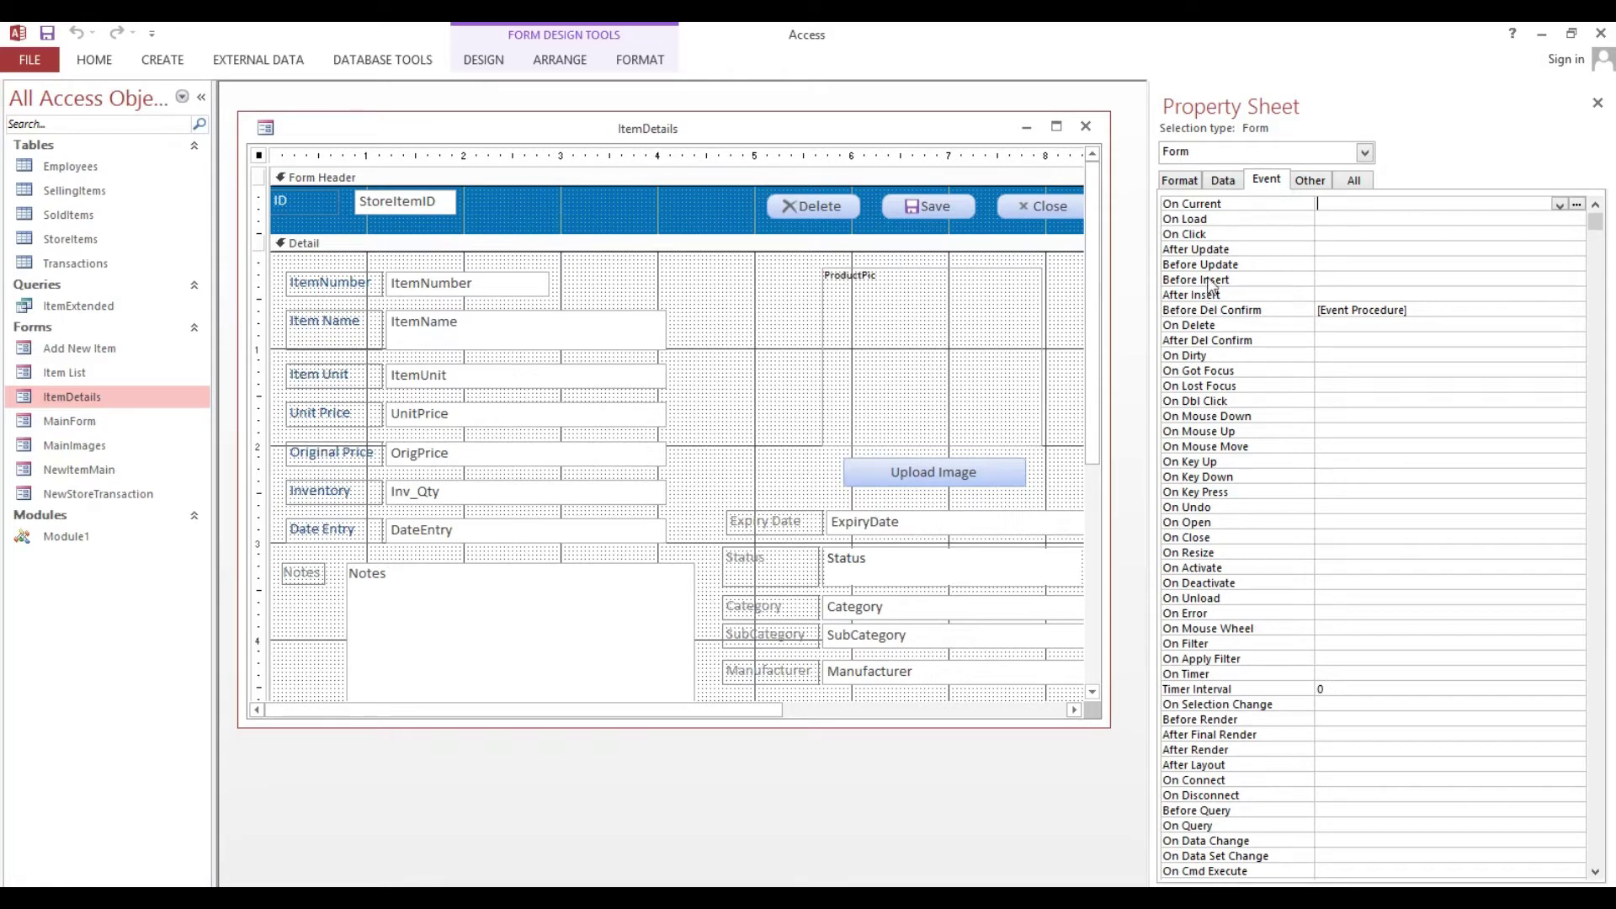
left_click(1195, 218)
left_click(1559, 218)
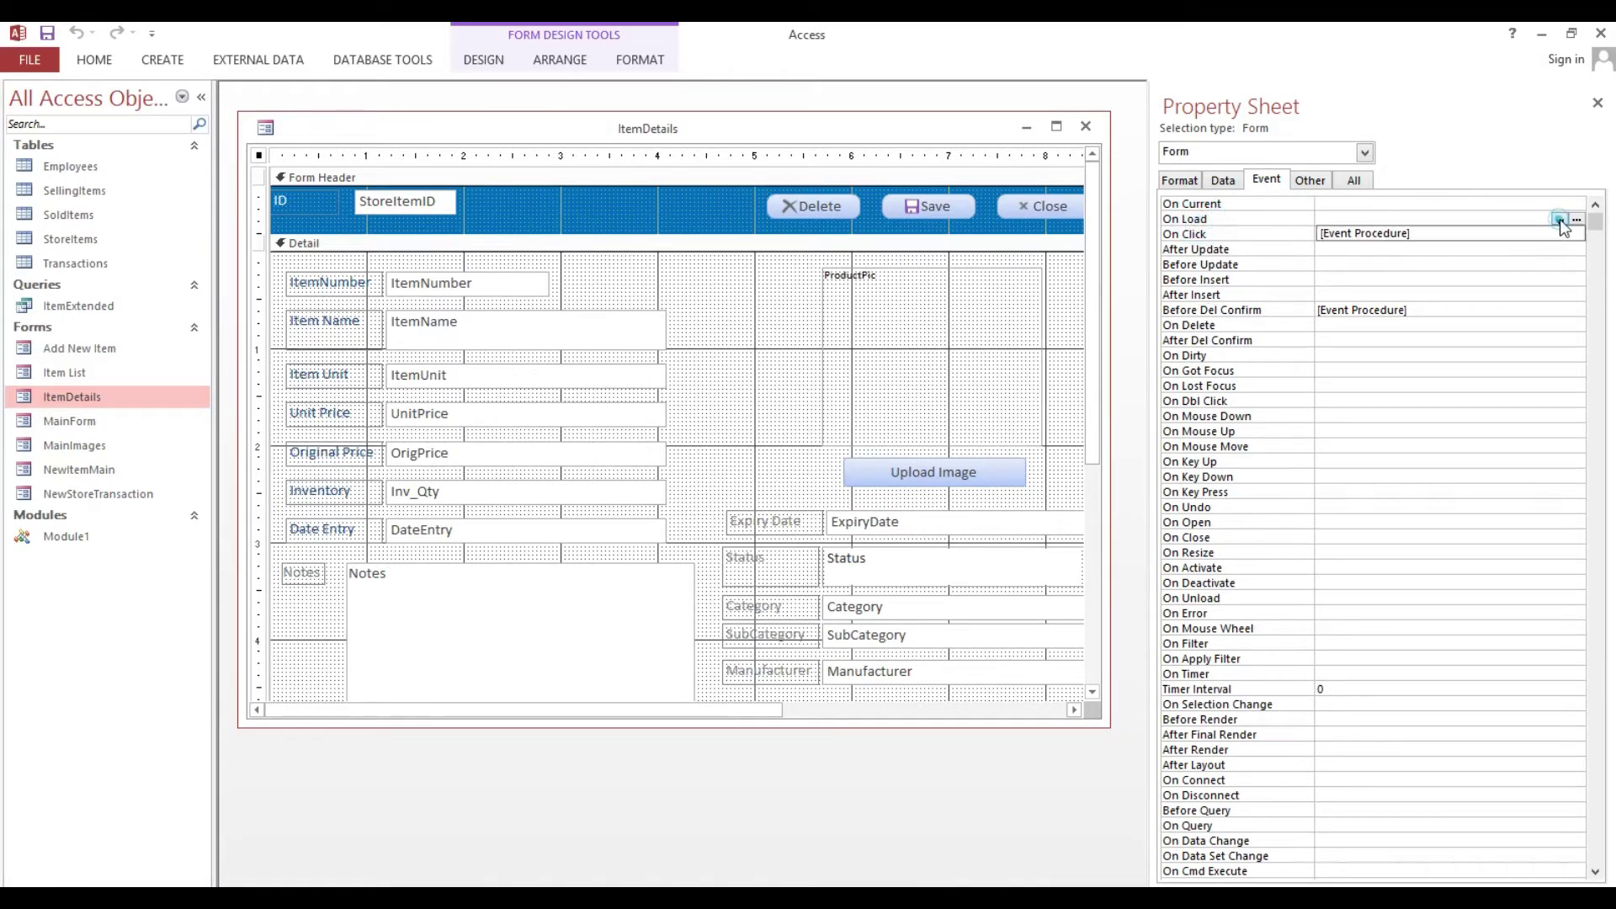
left_click(1576, 218)
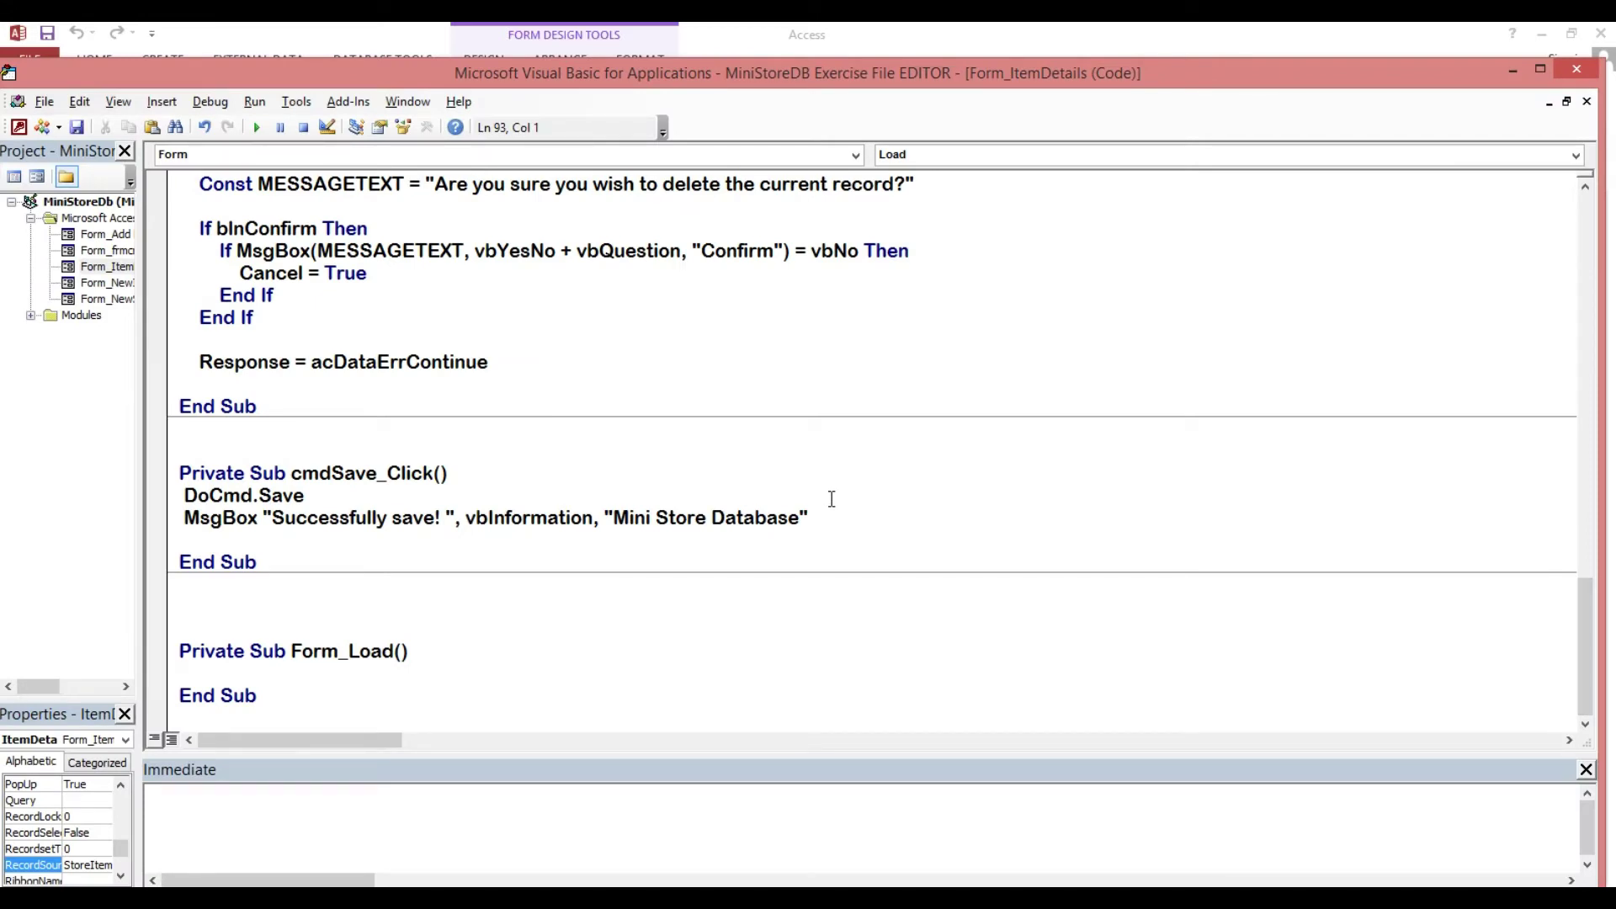
type("Me.")
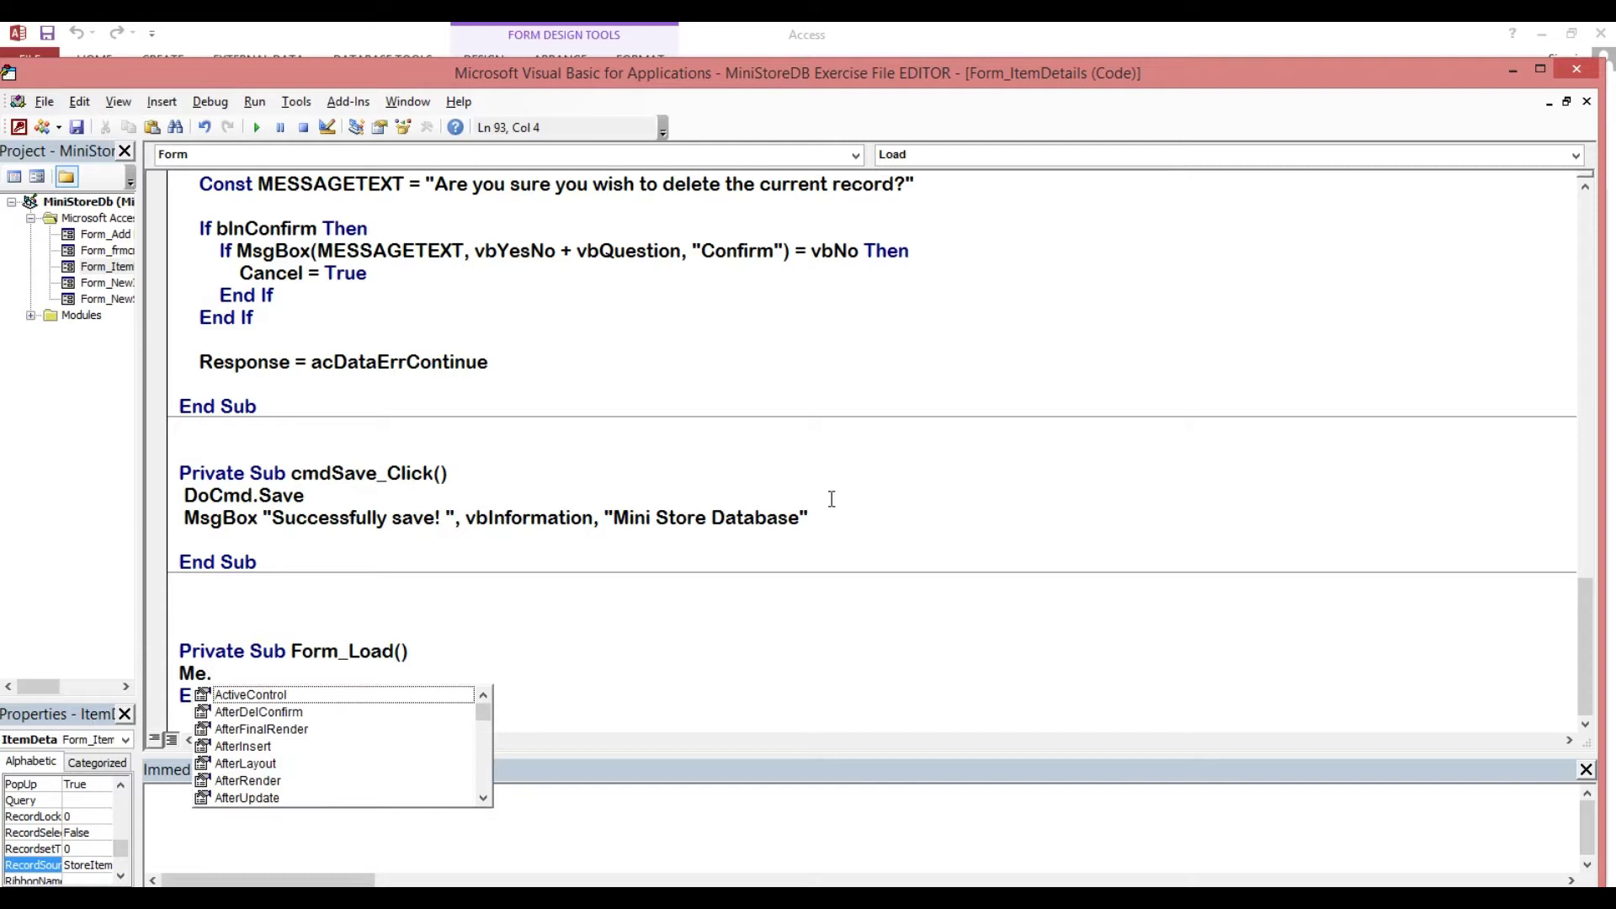
type("Ke")
Step: Write 'Me.KeyPreview = True' in Form_Load and delete the blank lines above it
key("Tab")
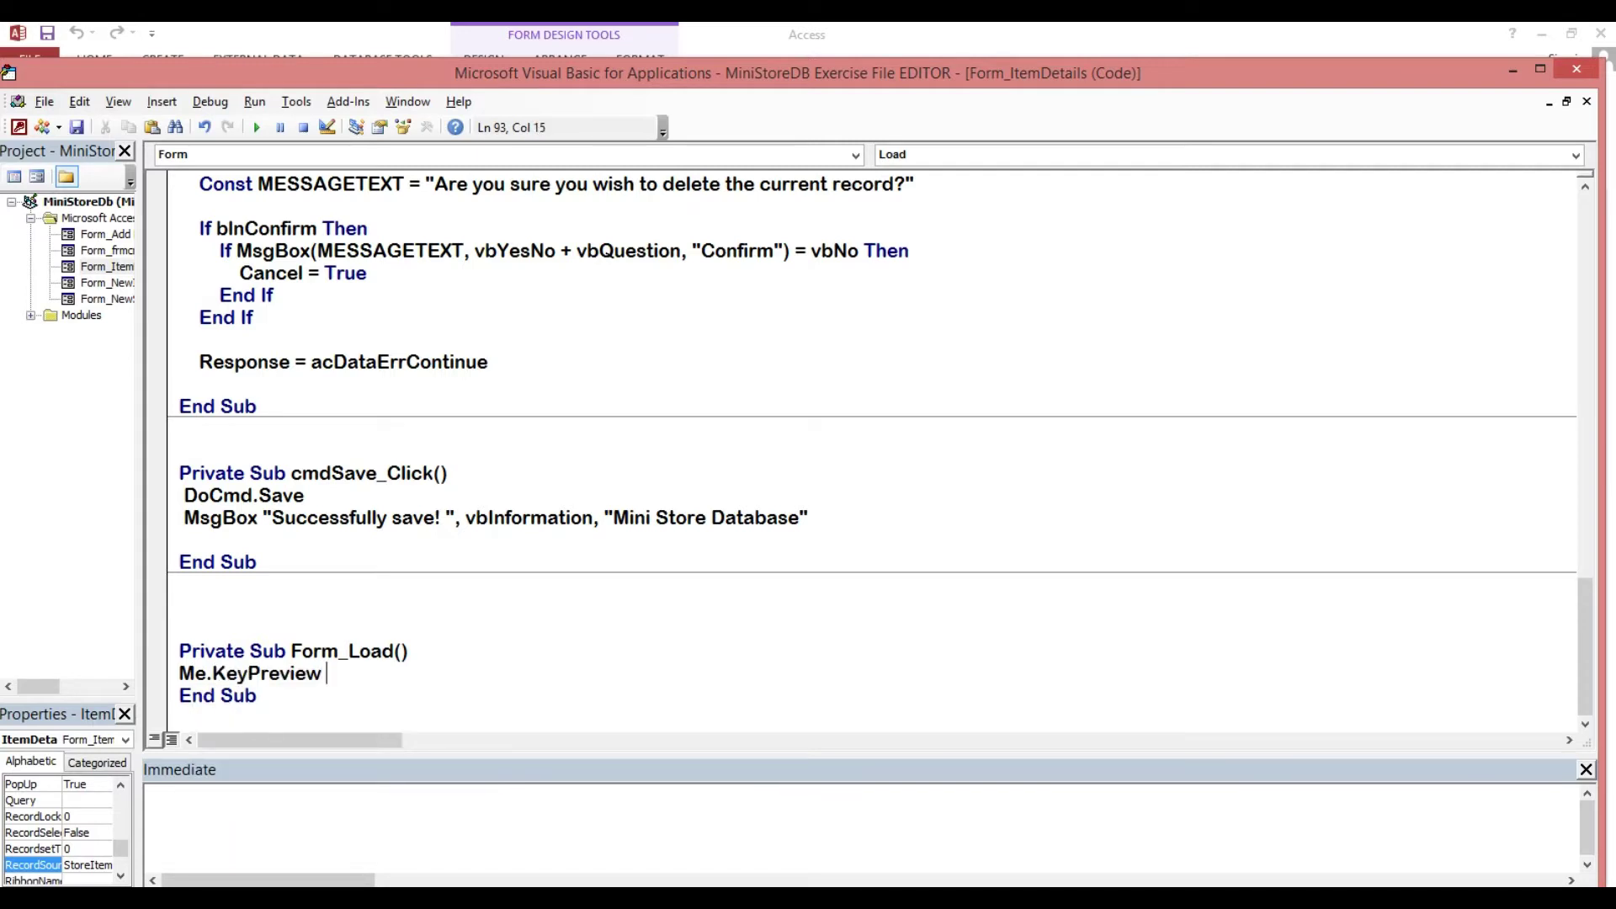
type("=")
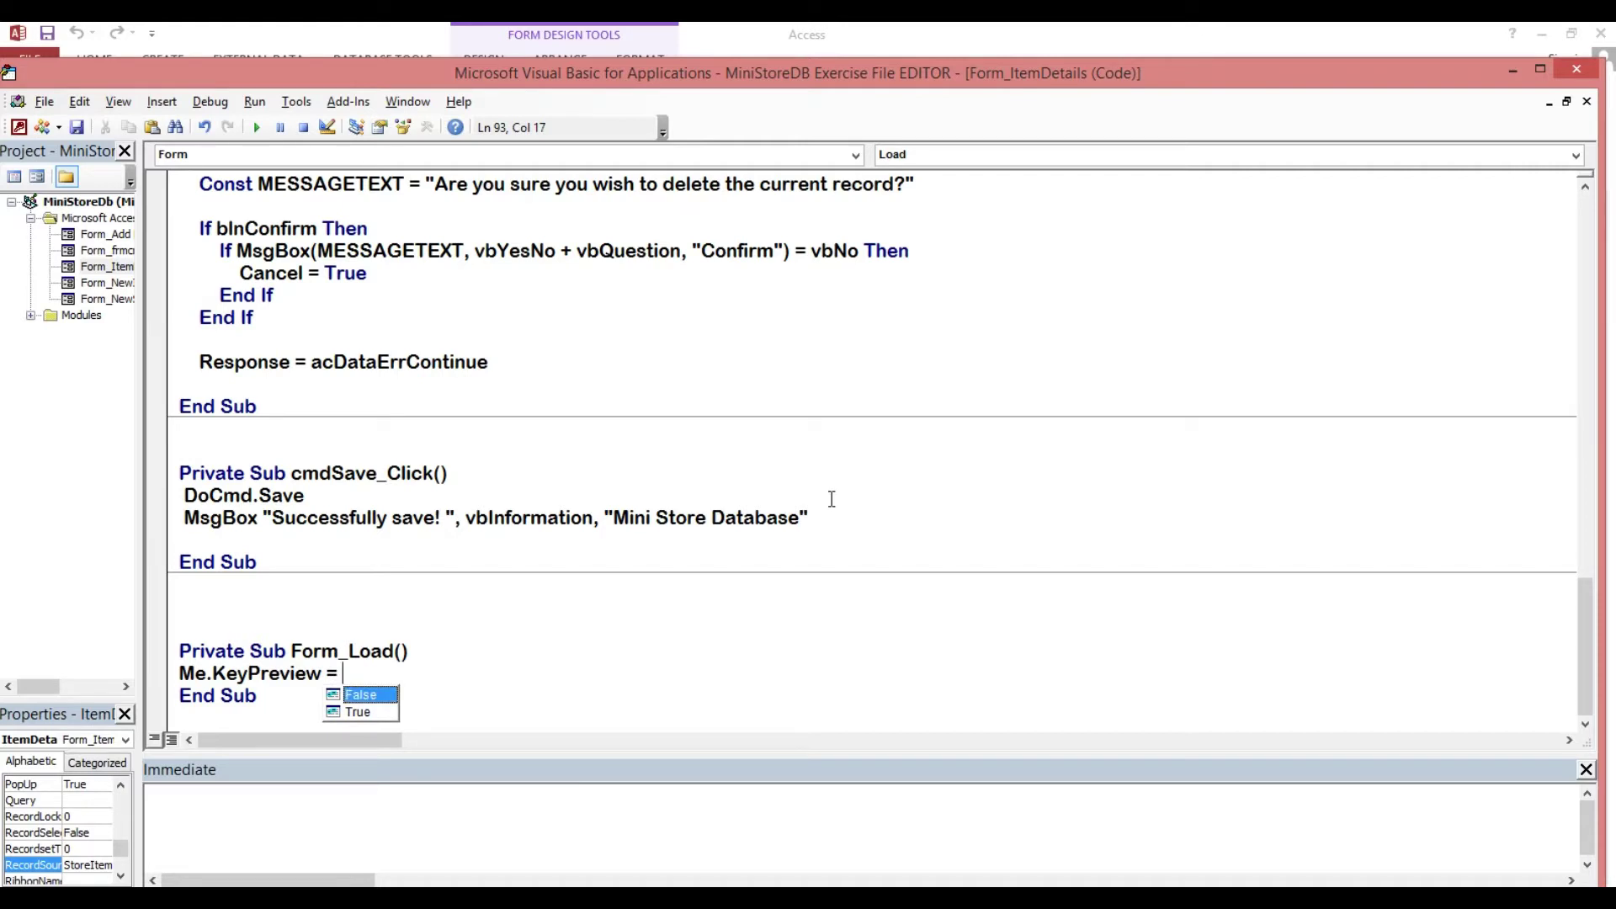
key("Down")
key("Tab")
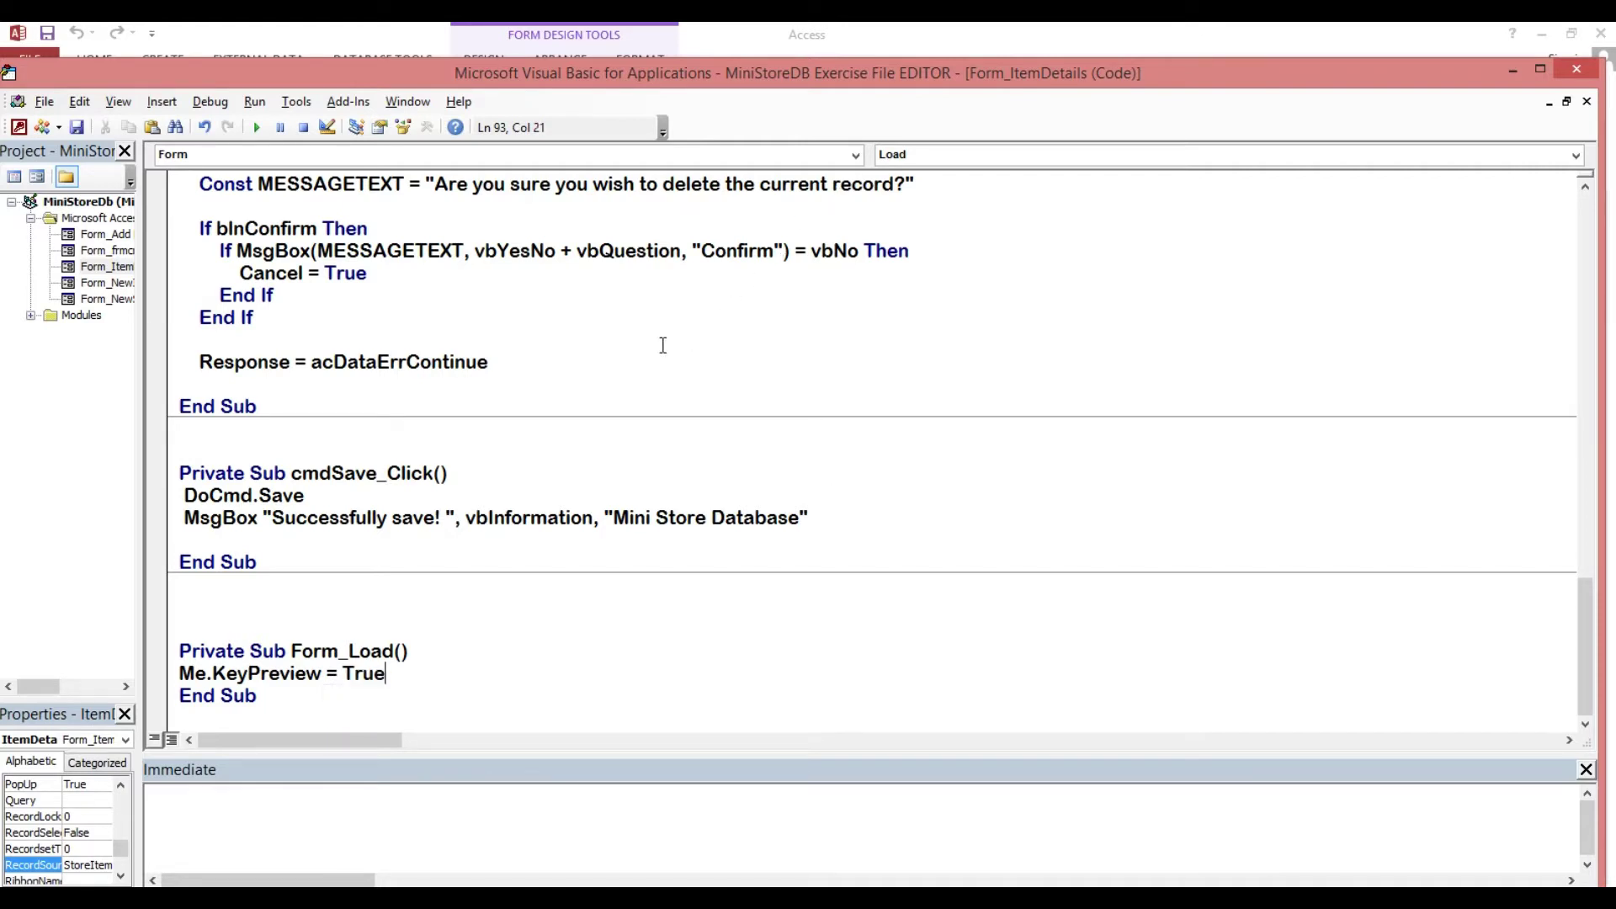
left_click(327, 596)
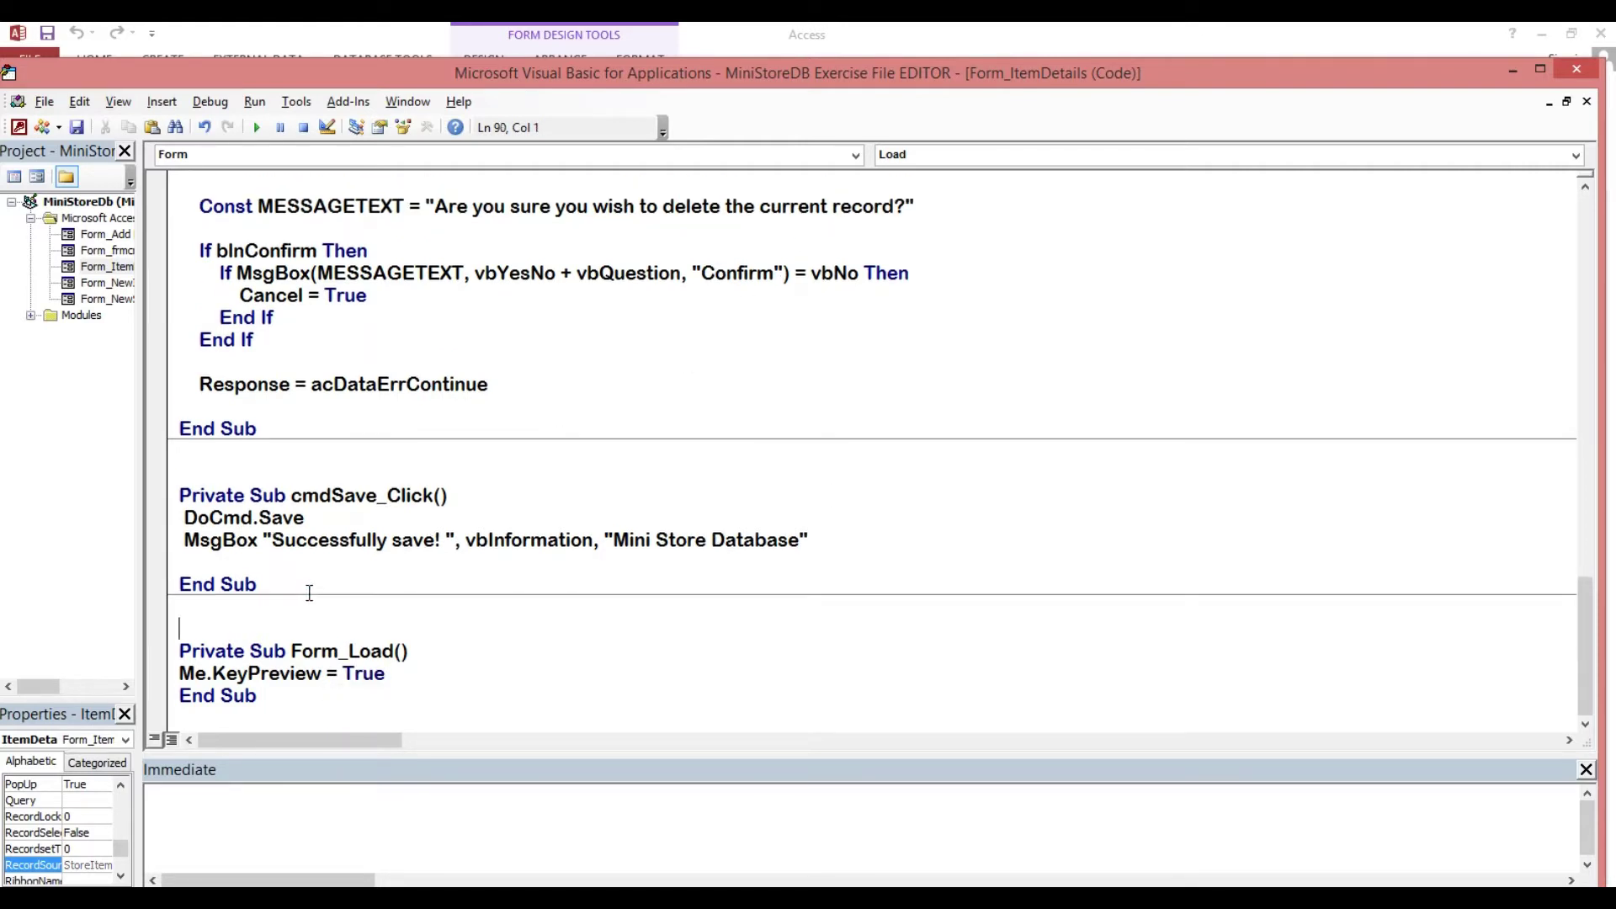
key("Delete")
key("Delete")
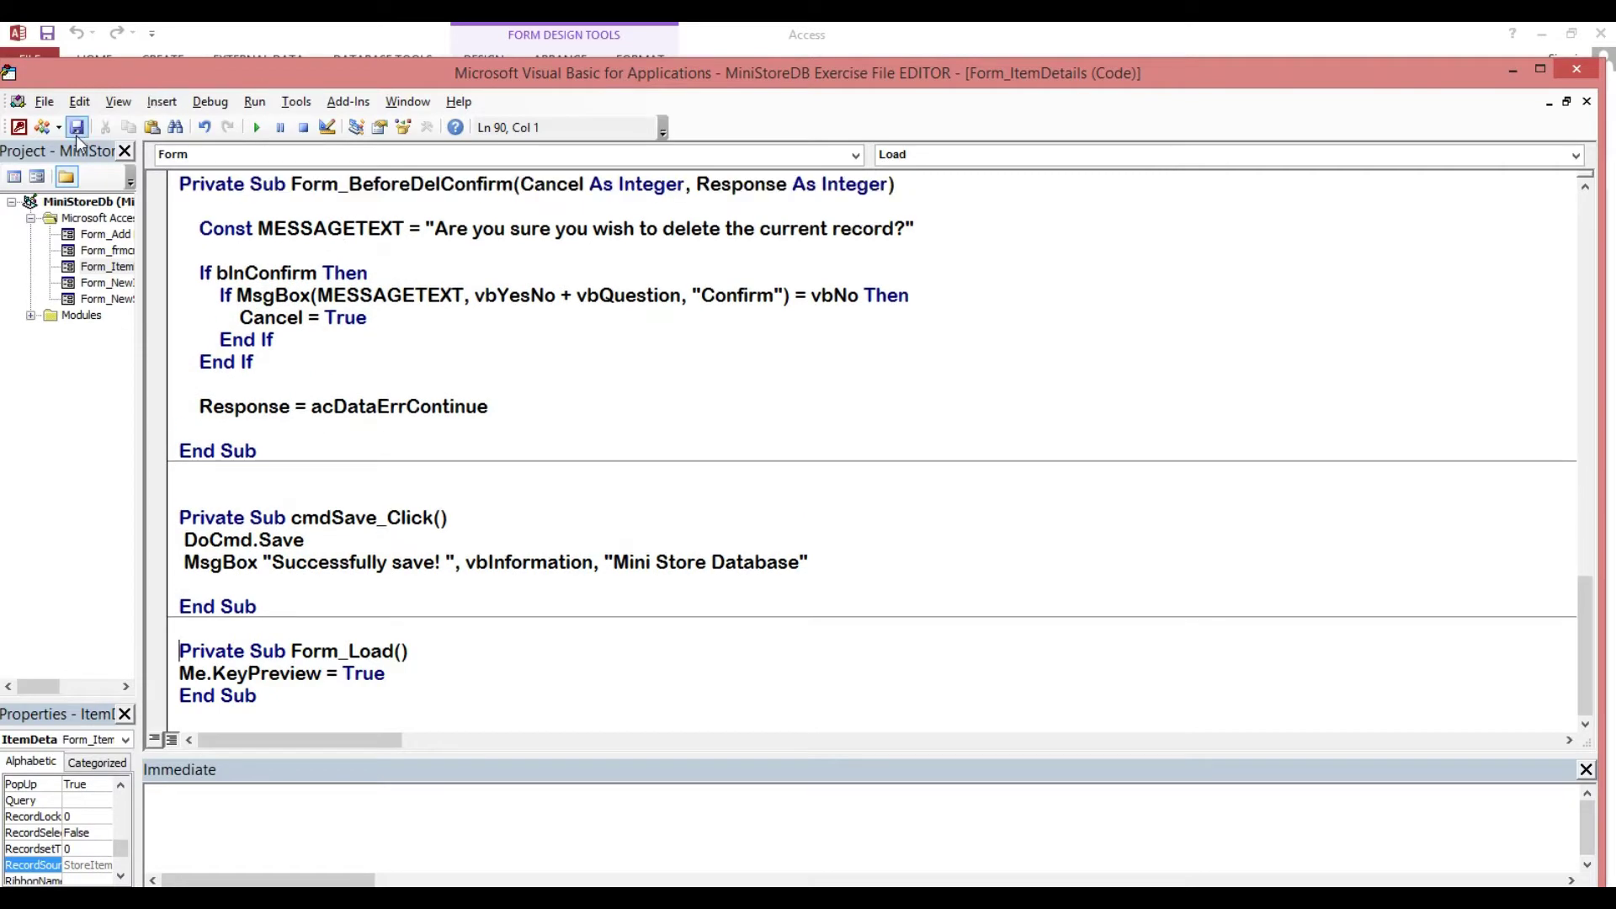
Step: Set the form's On Key Down property to [Event Procedure] and open the Form_KeyDown code
left_click(20, 128)
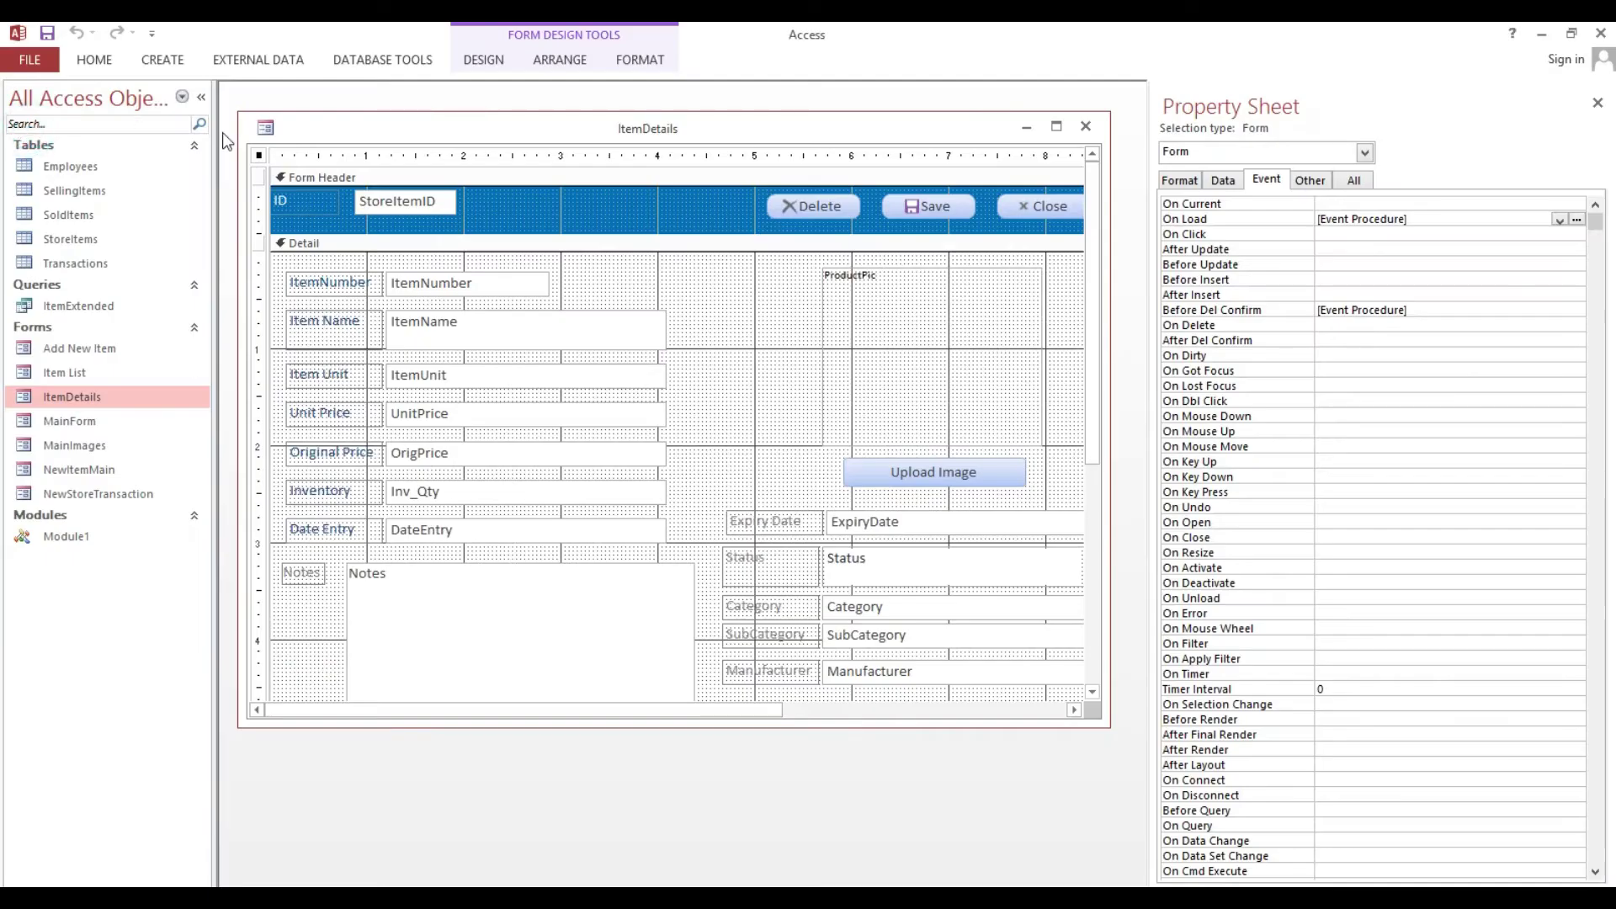
left_click_drag(321, 137, 314, 123)
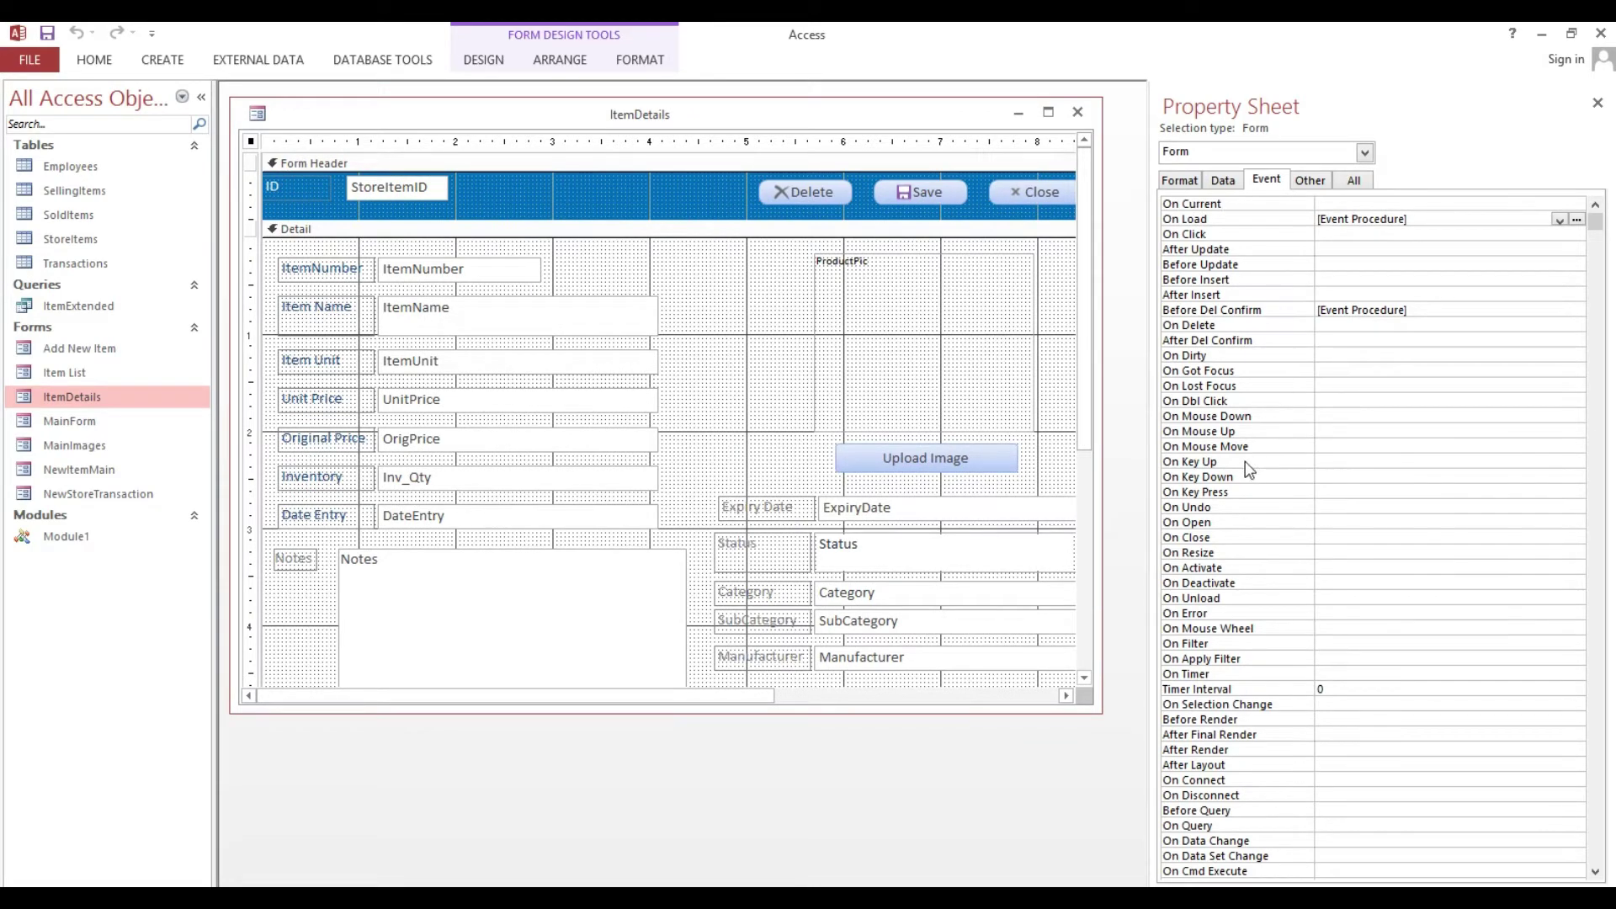
left_click(1180, 486)
double_click(1555, 481)
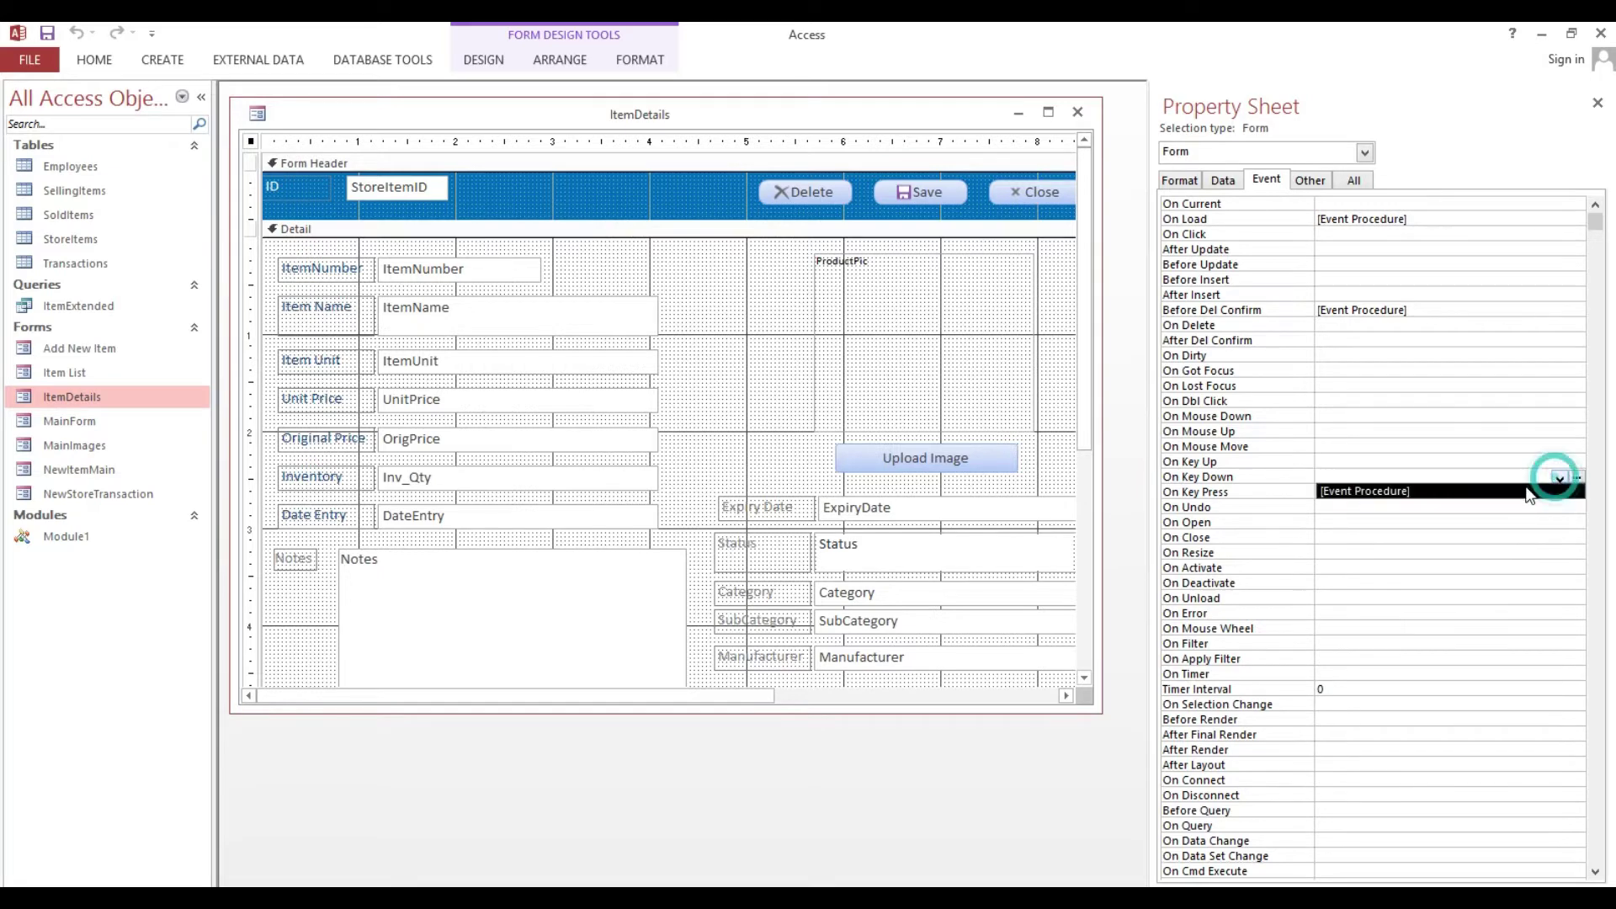
left_click(1519, 487)
left_click(1579, 481)
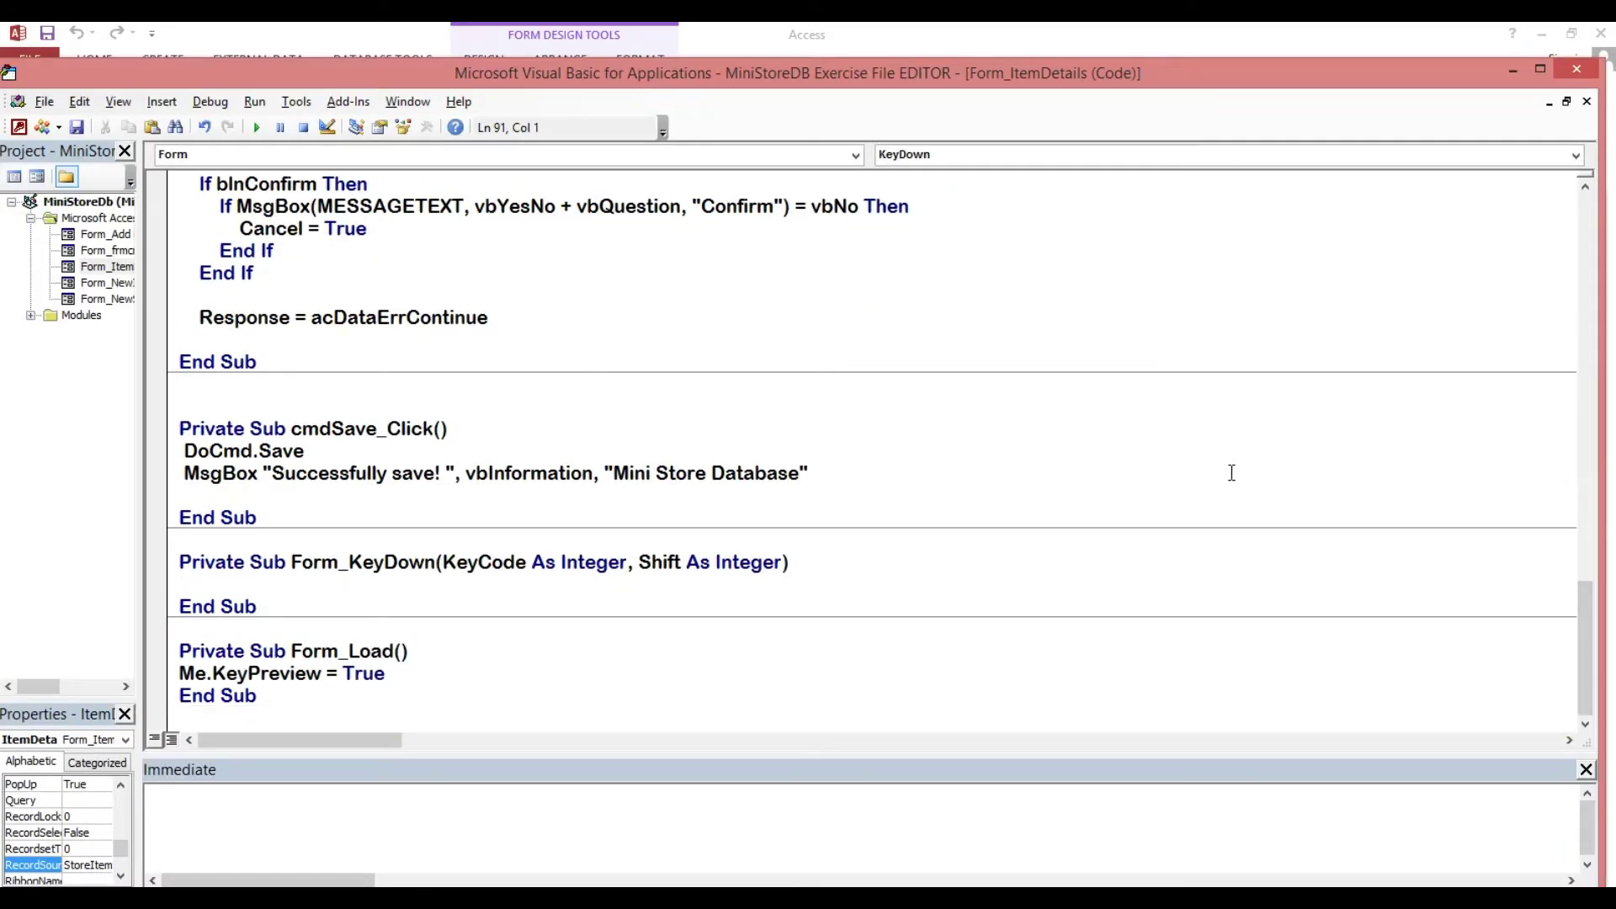
Step: Write 'Select Case KeyCode' in Form_KeyDown with an indented 'Case vbKeyF2' line beneath
left_click(341, 715)
key("Return")
key("Return")
key("Return")
key("Return")
key("Return")
key("Return")
key("Return")
key("Return")
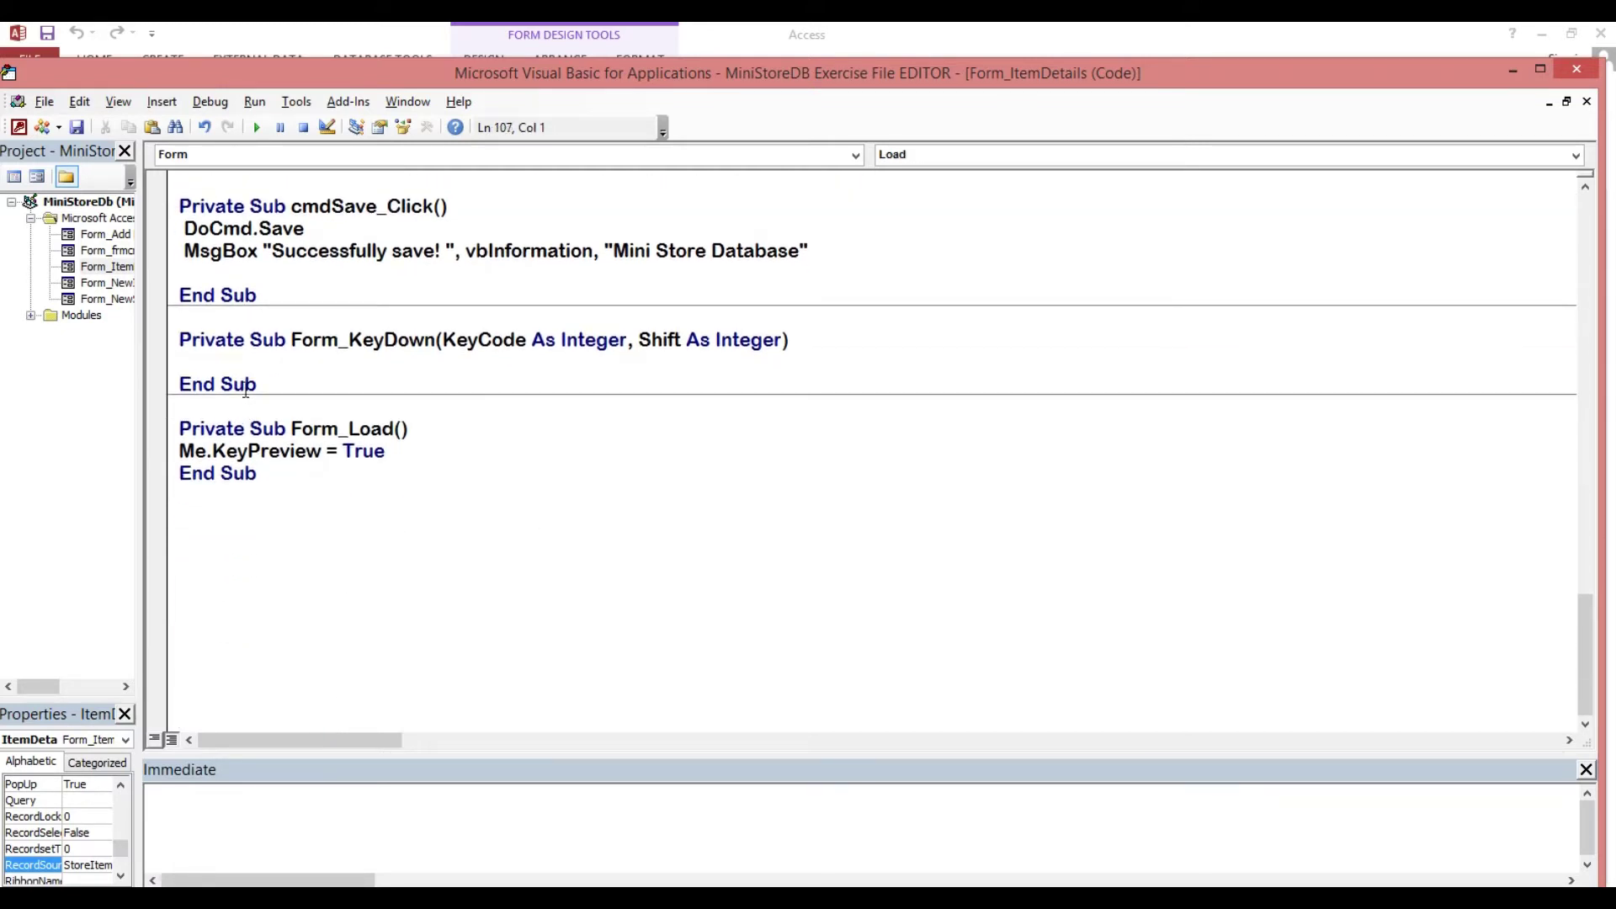
left_click(232, 363)
type("Sele")
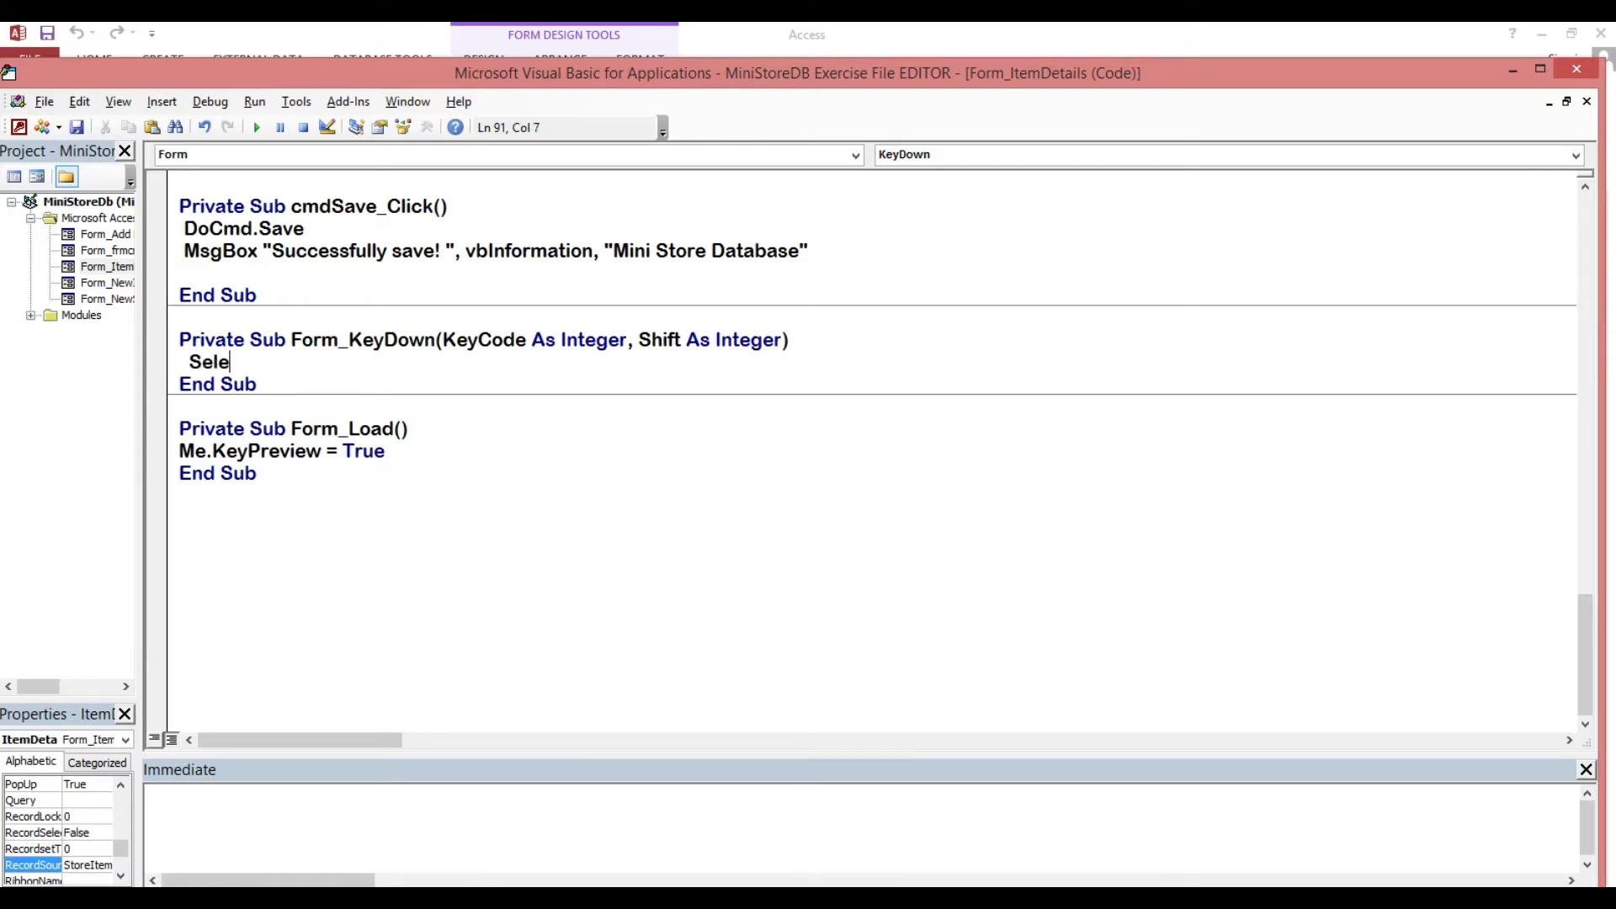
type("ct Ca")
type("se ")
type("Key")
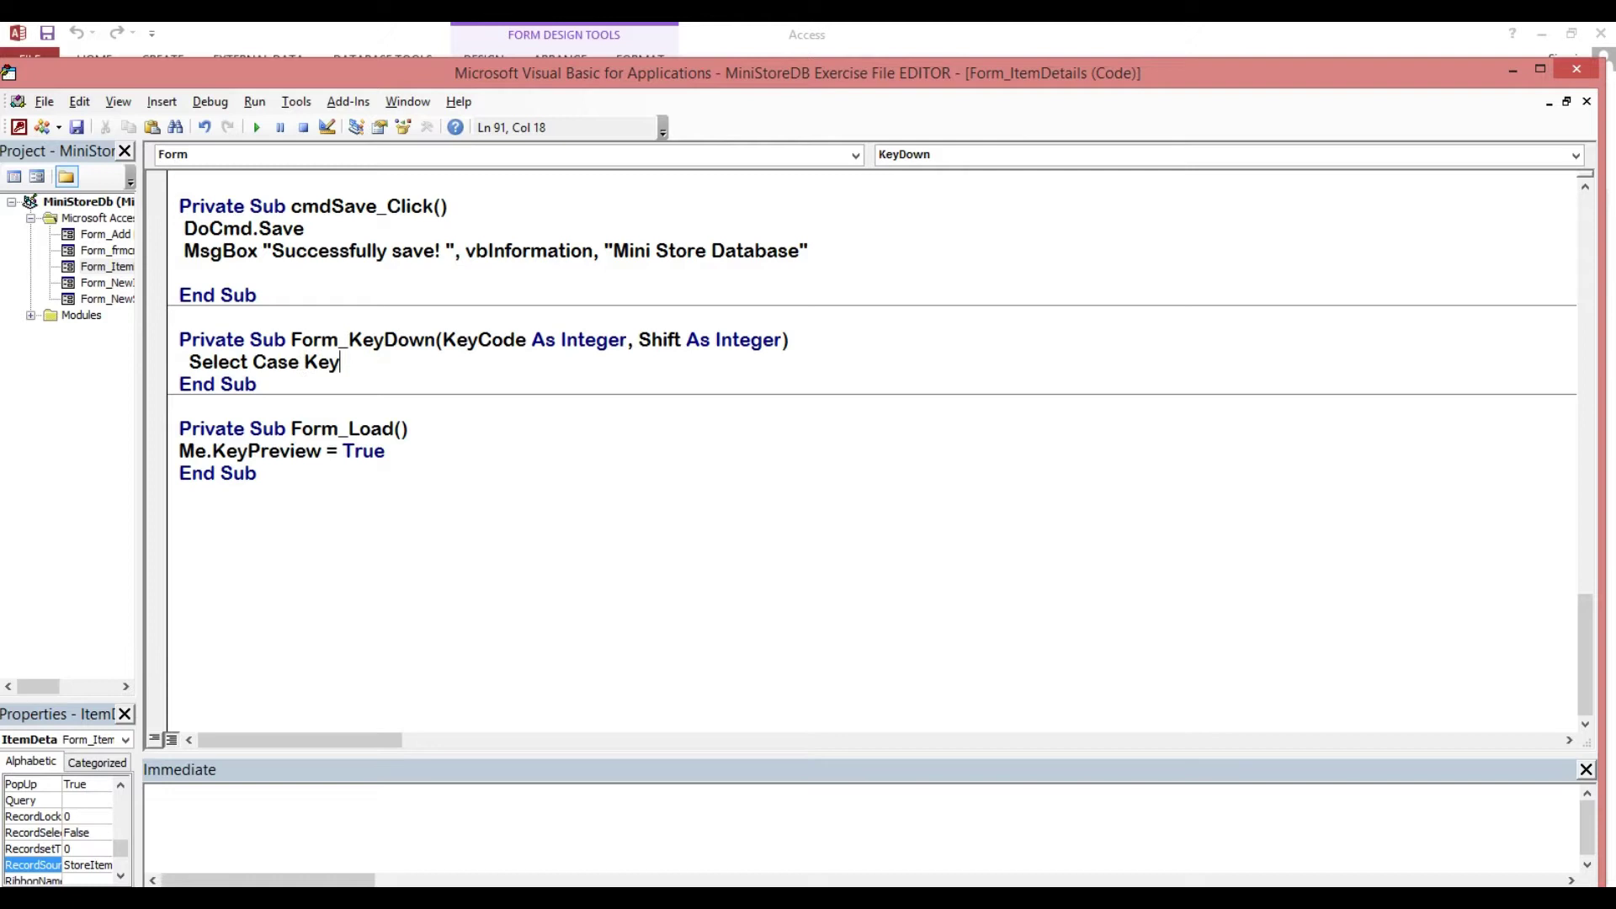
type("Cod")
type("e")
key("Return")
key("Return")
key("Return")
key("Return")
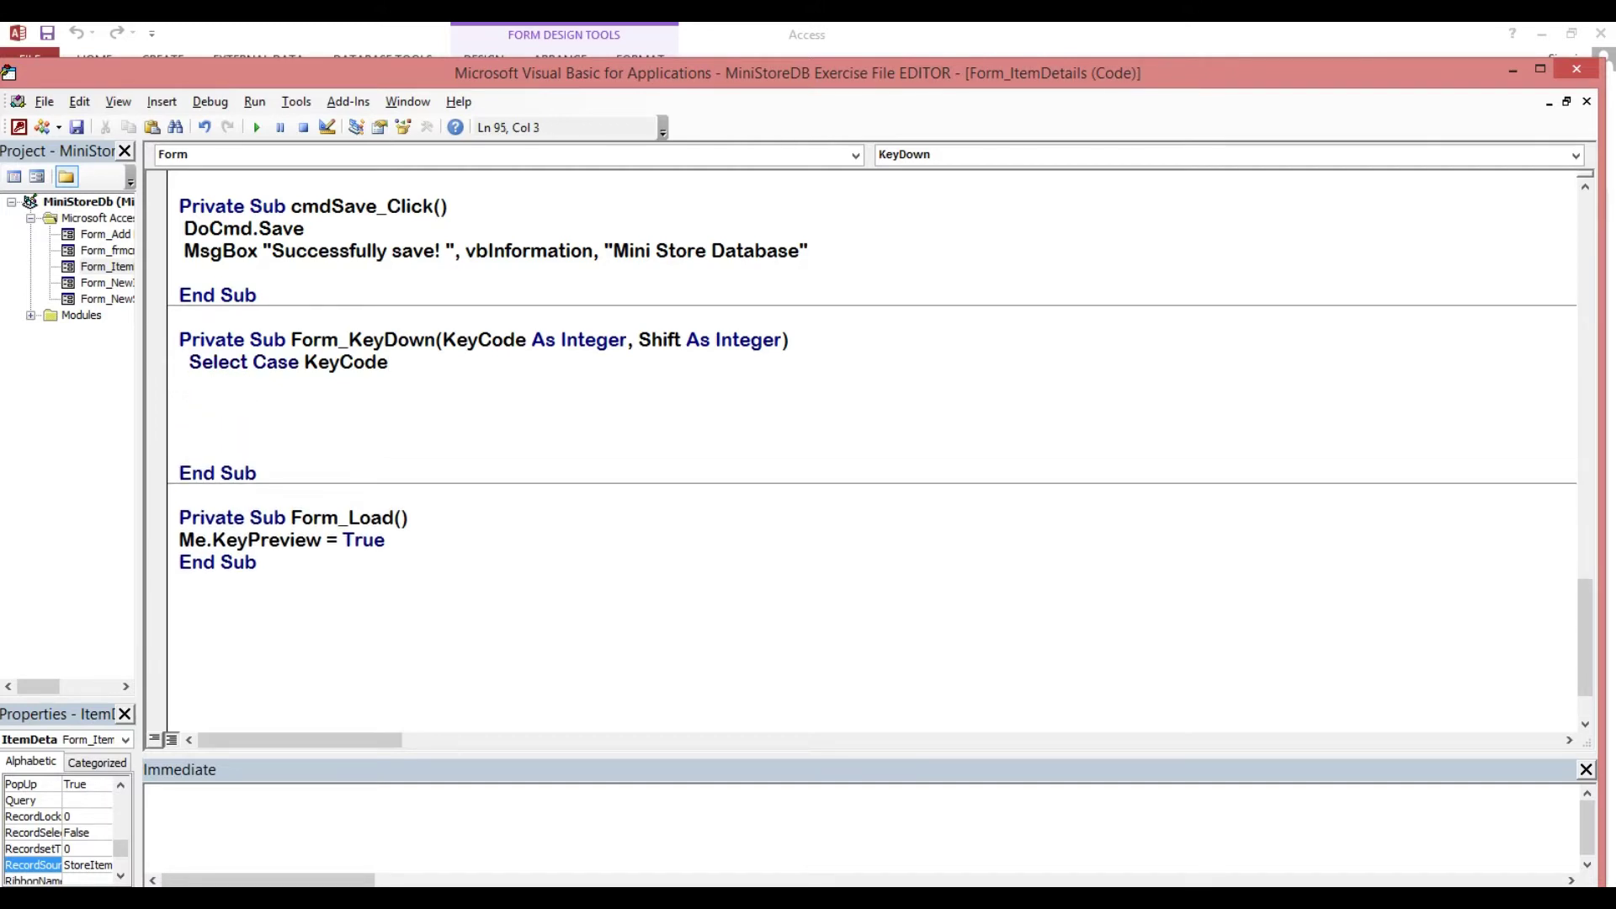
key("Up")
key("Up")
key("Up")
key("Tab")
type("C")
type("ase ")
type("vb")
type("KeyF")
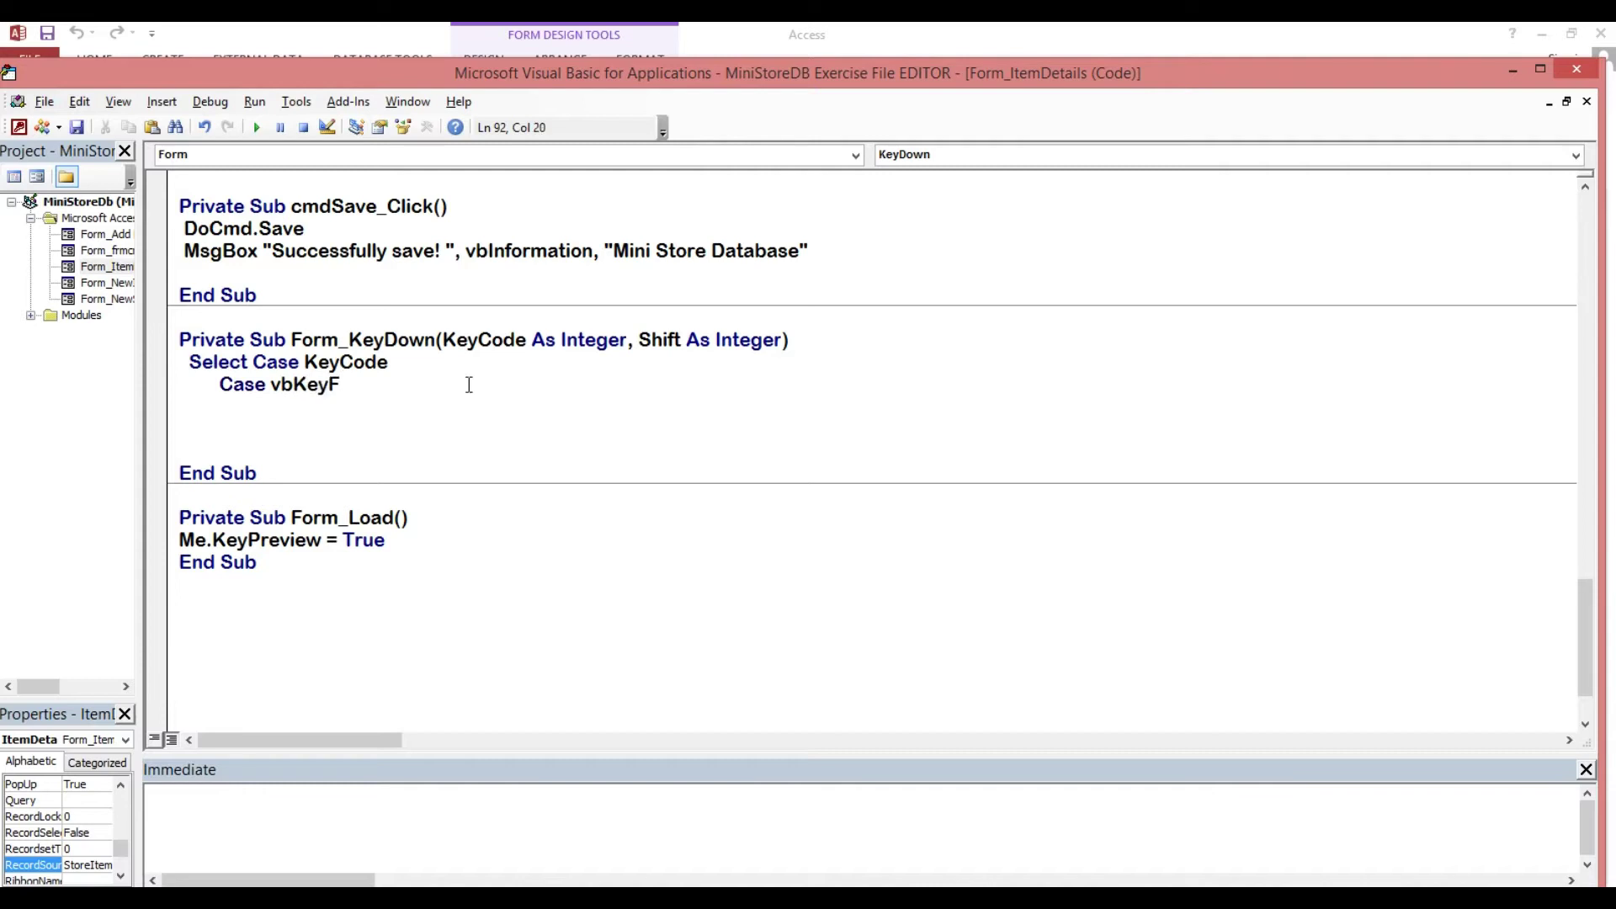
type("2")
Step: Copy the Case vbKeyF2 line into Case vbKeyF3 and Case vbKeyF4 lines
left_click_drag(219, 384, 338, 388)
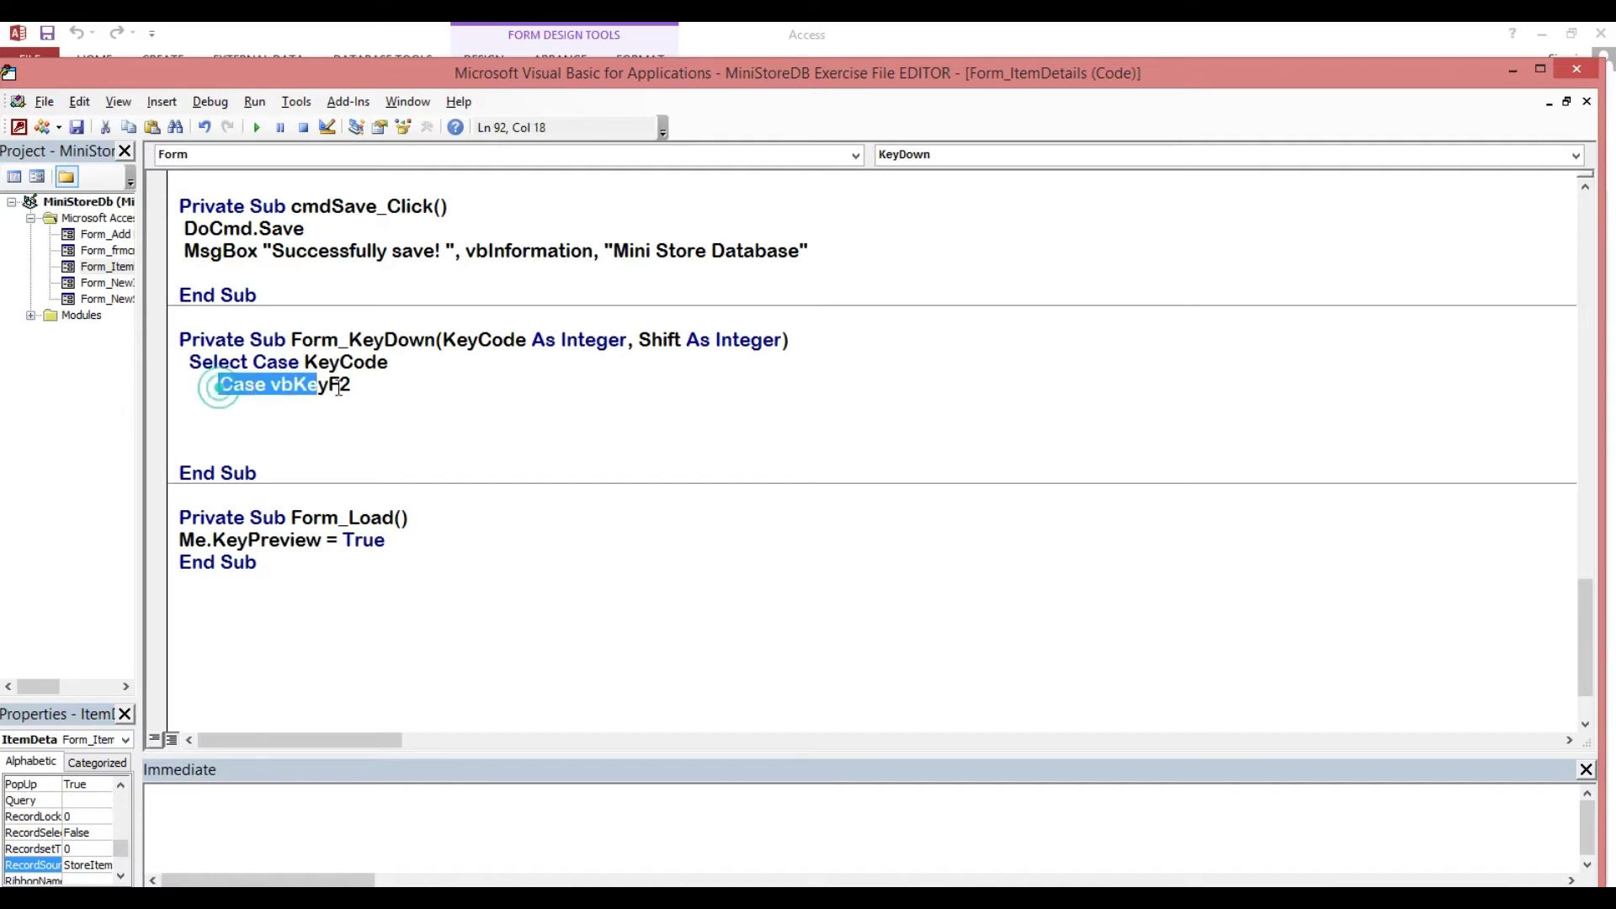
left_click(381, 387)
key("Return")
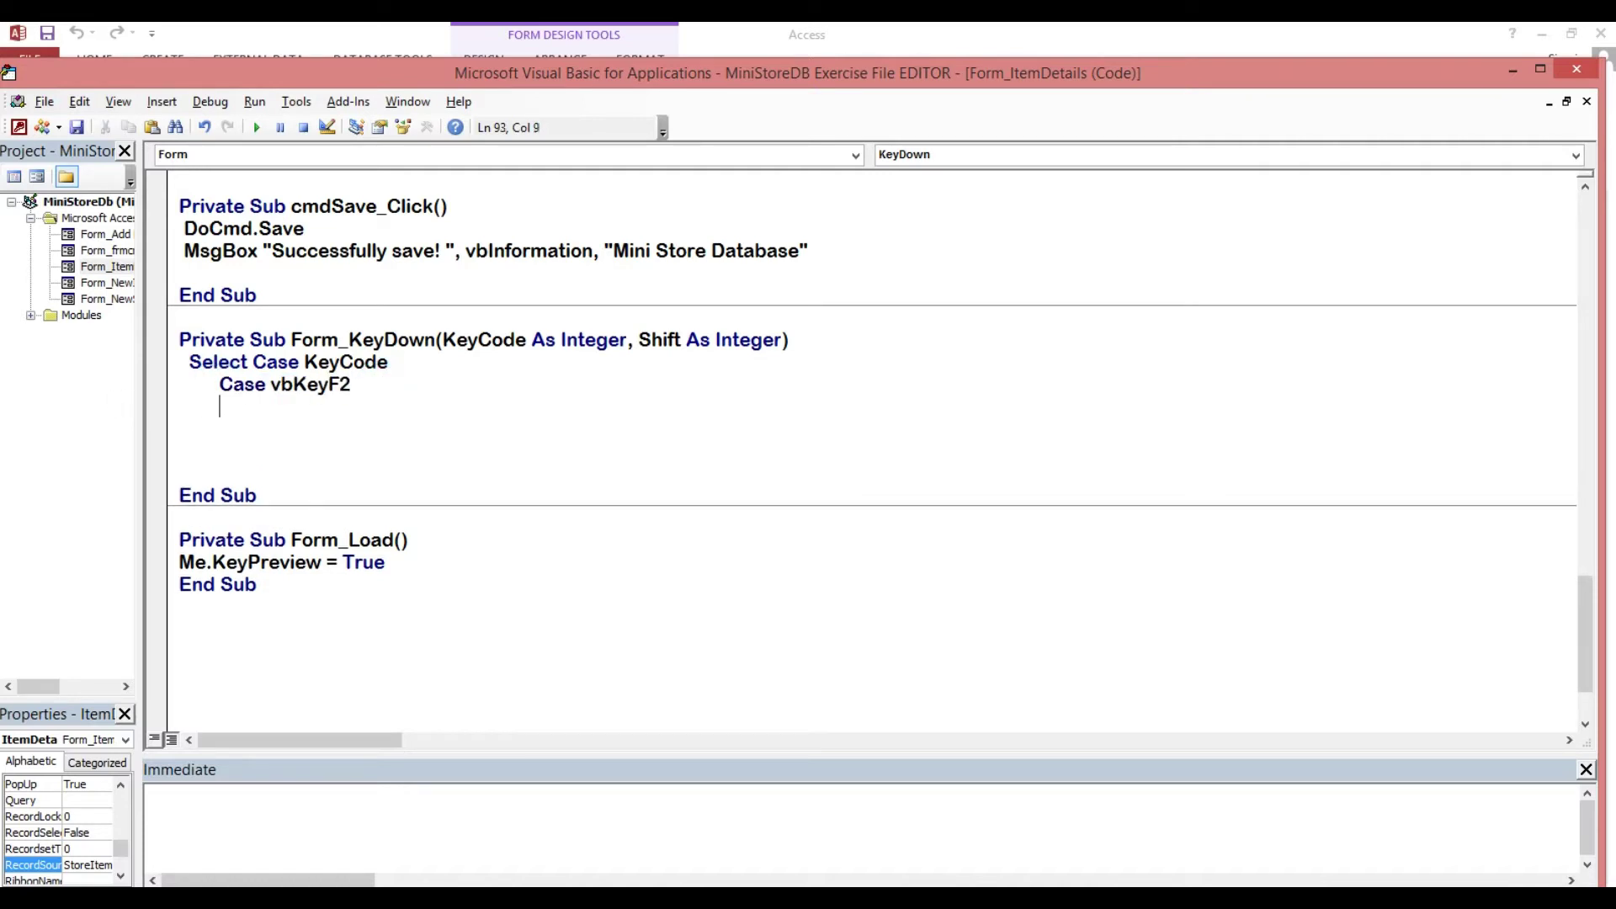
key("Return")
type("Case vbKeyF2")
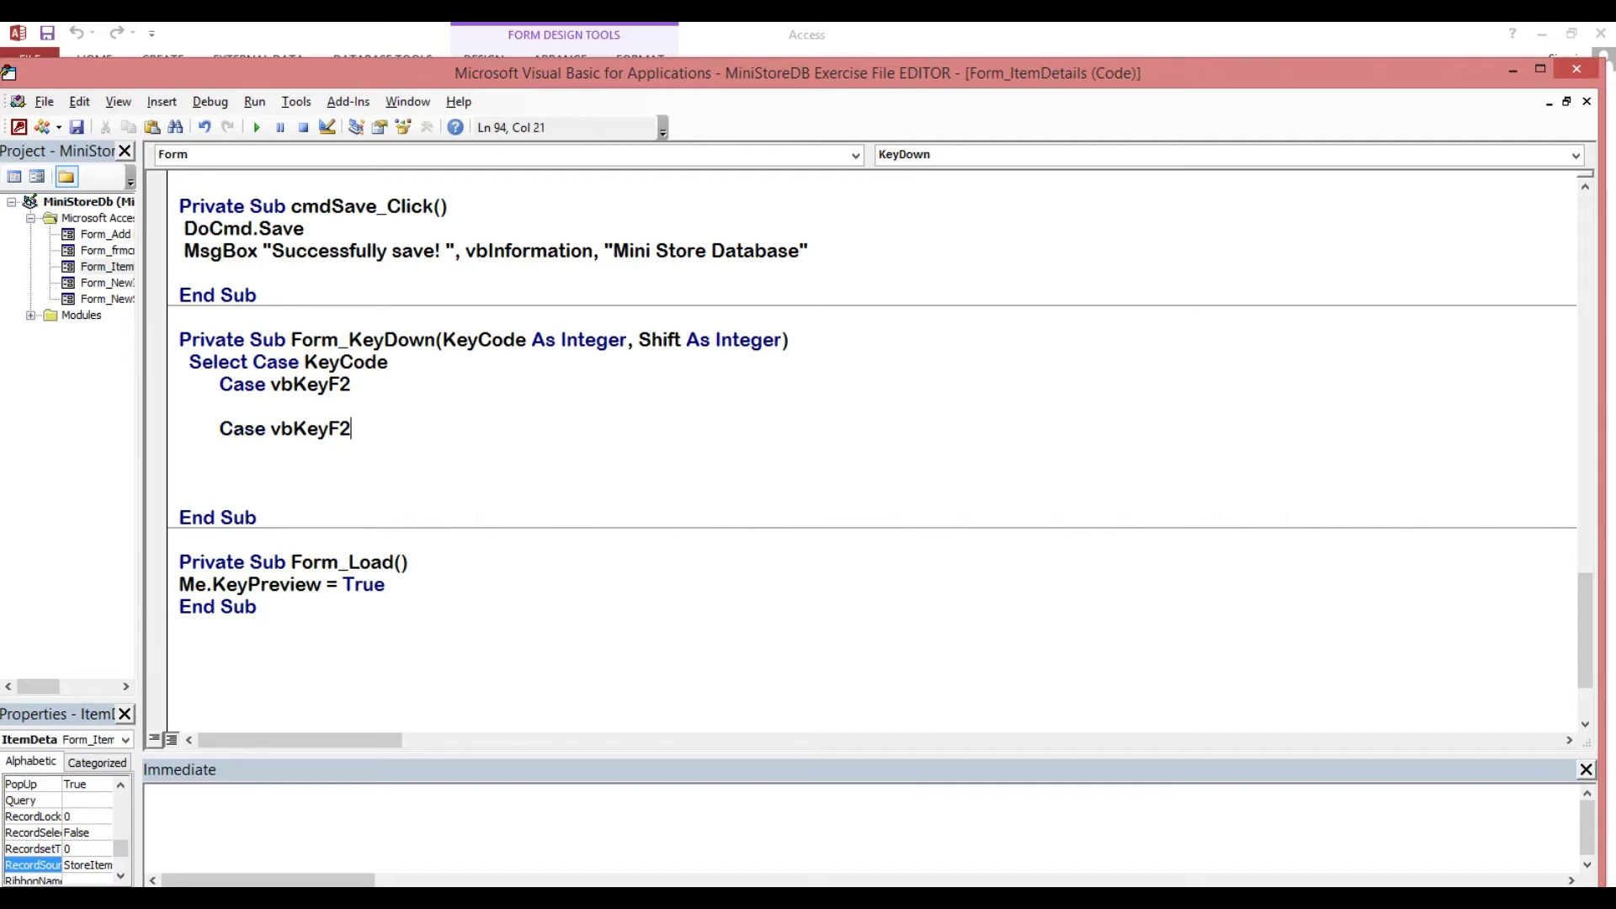
key("Return")
key("Return")
type("Case vbKeyF2")
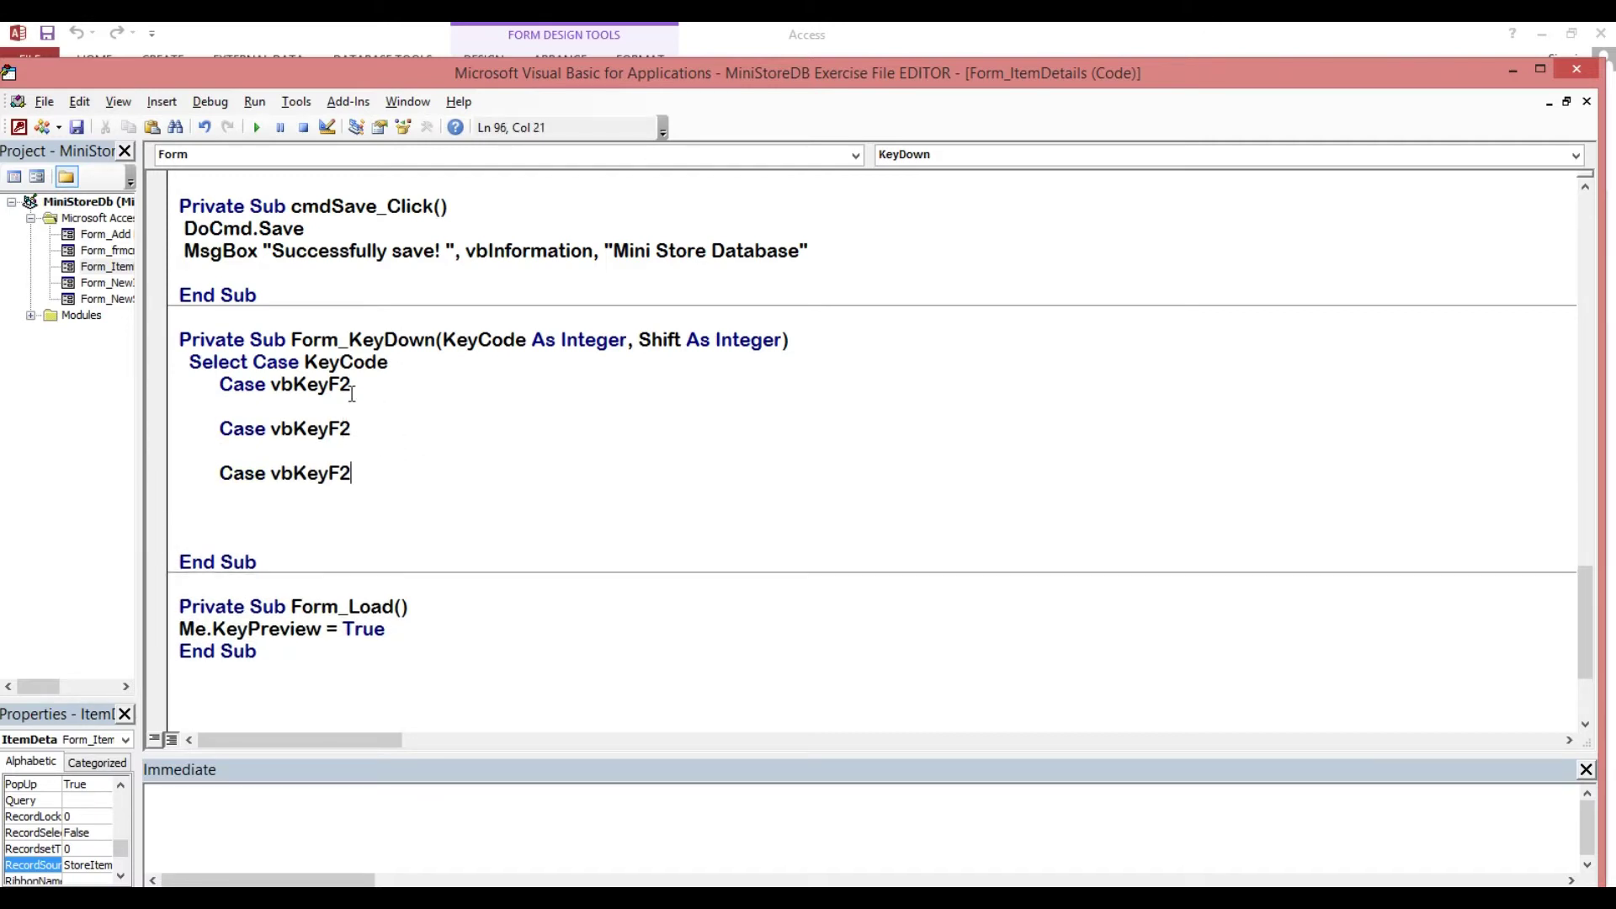
left_click(344, 429)
key("BackSpace")
type("3")
left_click(340, 473)
left_click_drag(339, 473, 363, 474)
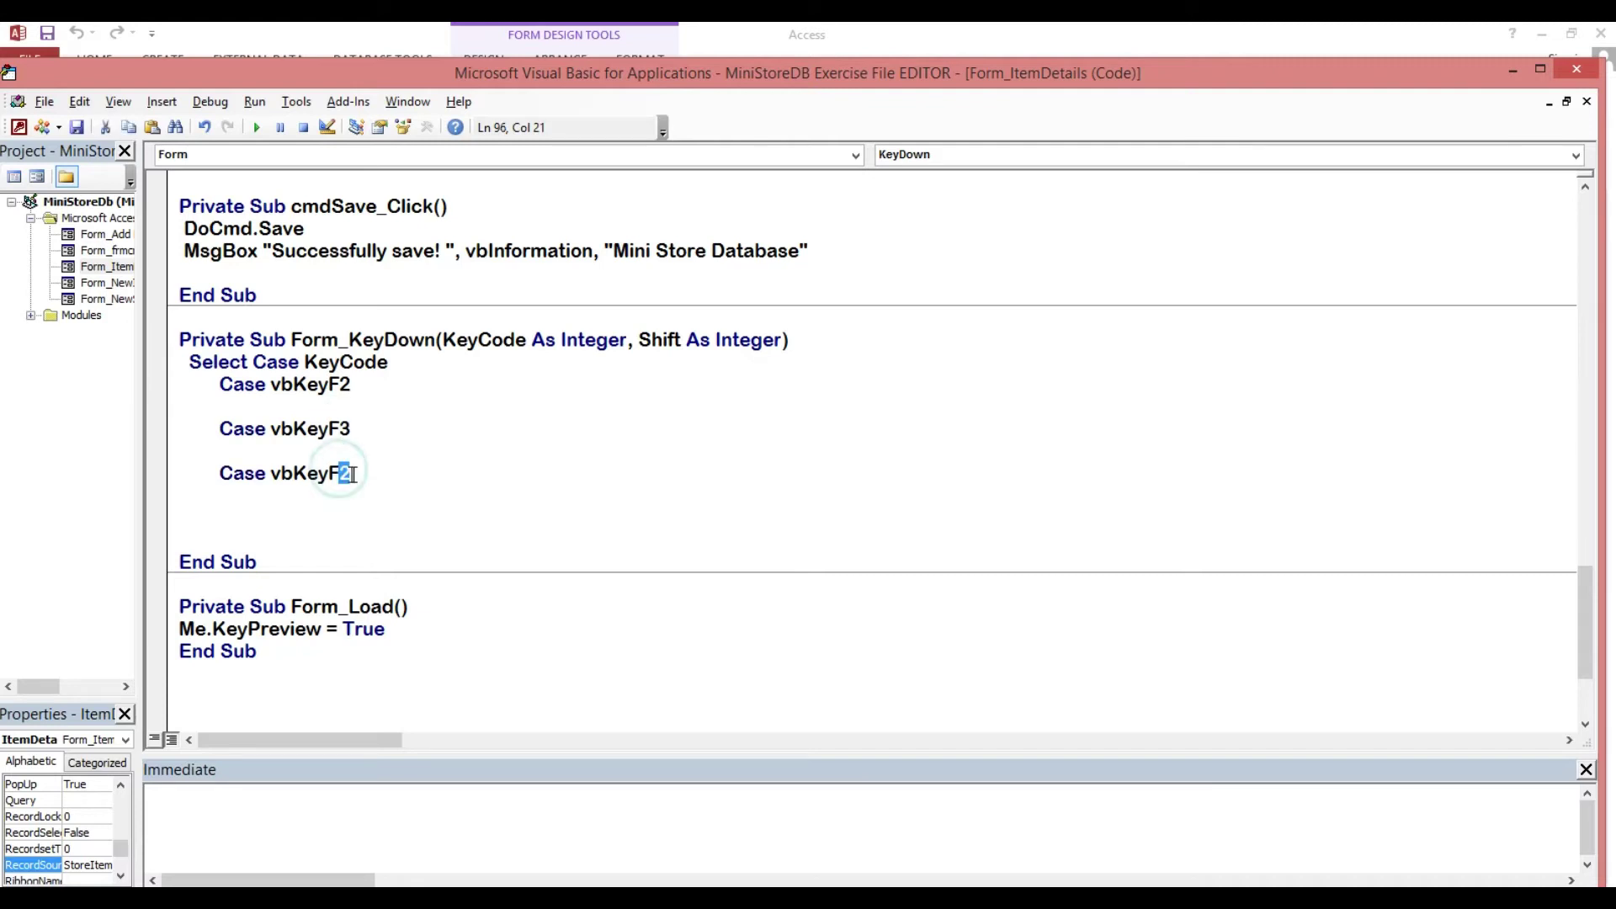
type("4")
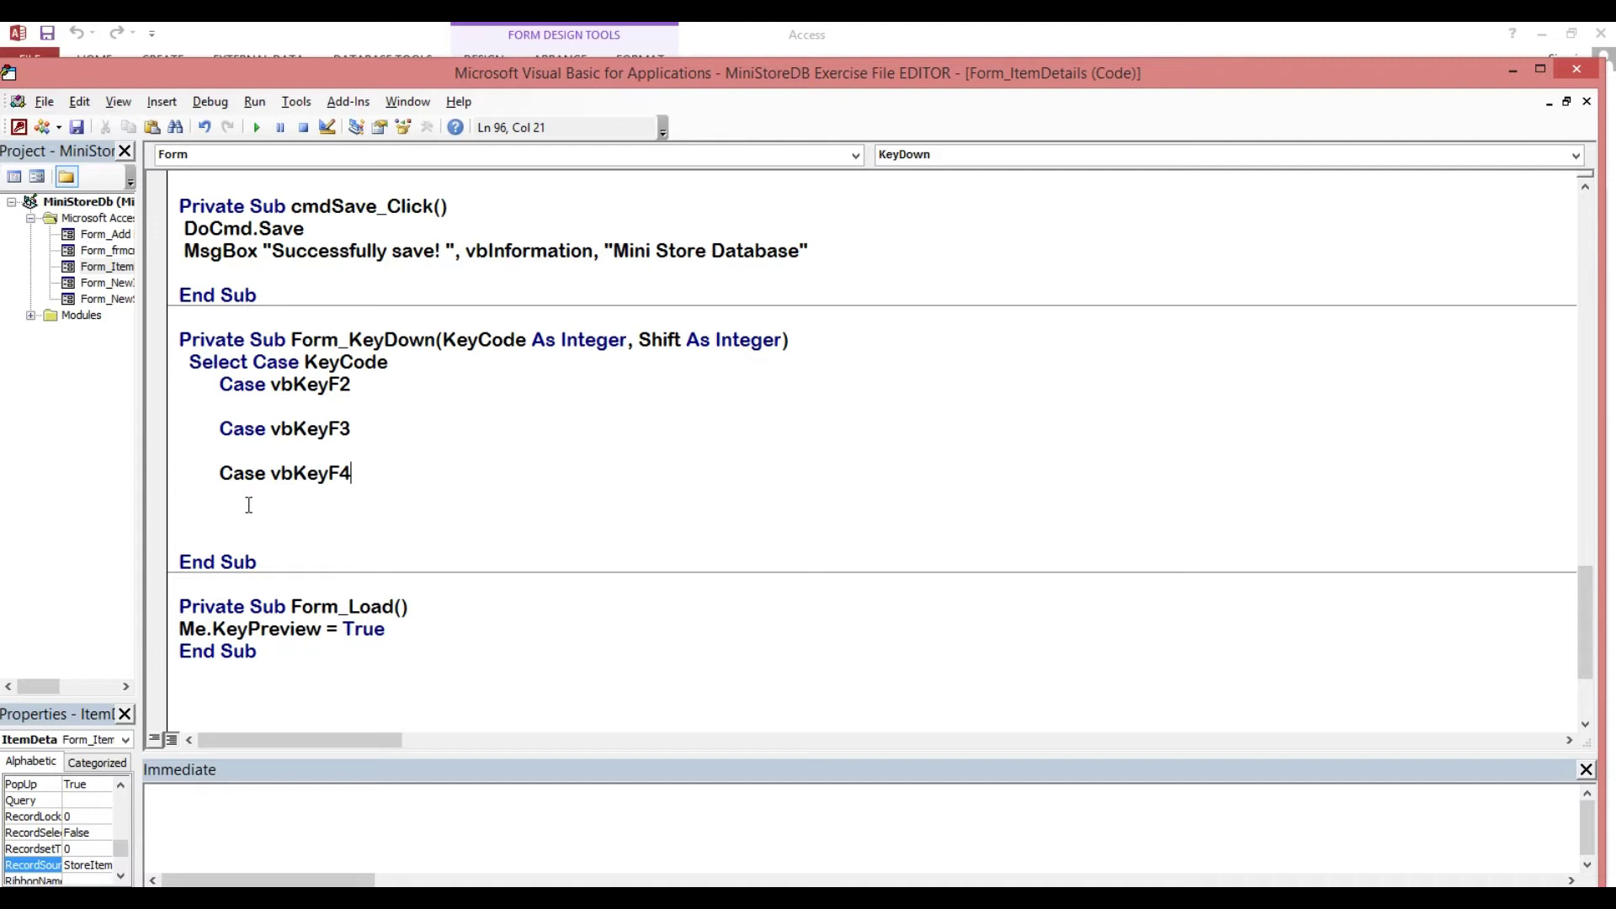
Step: Add a Case Else branch, closed by End Select, with a blank line below Case Else
left_click(245, 505)
left_click(273, 508)
key("Tab")
key("Tab")
type("Ca")
type("else")
key("Return")
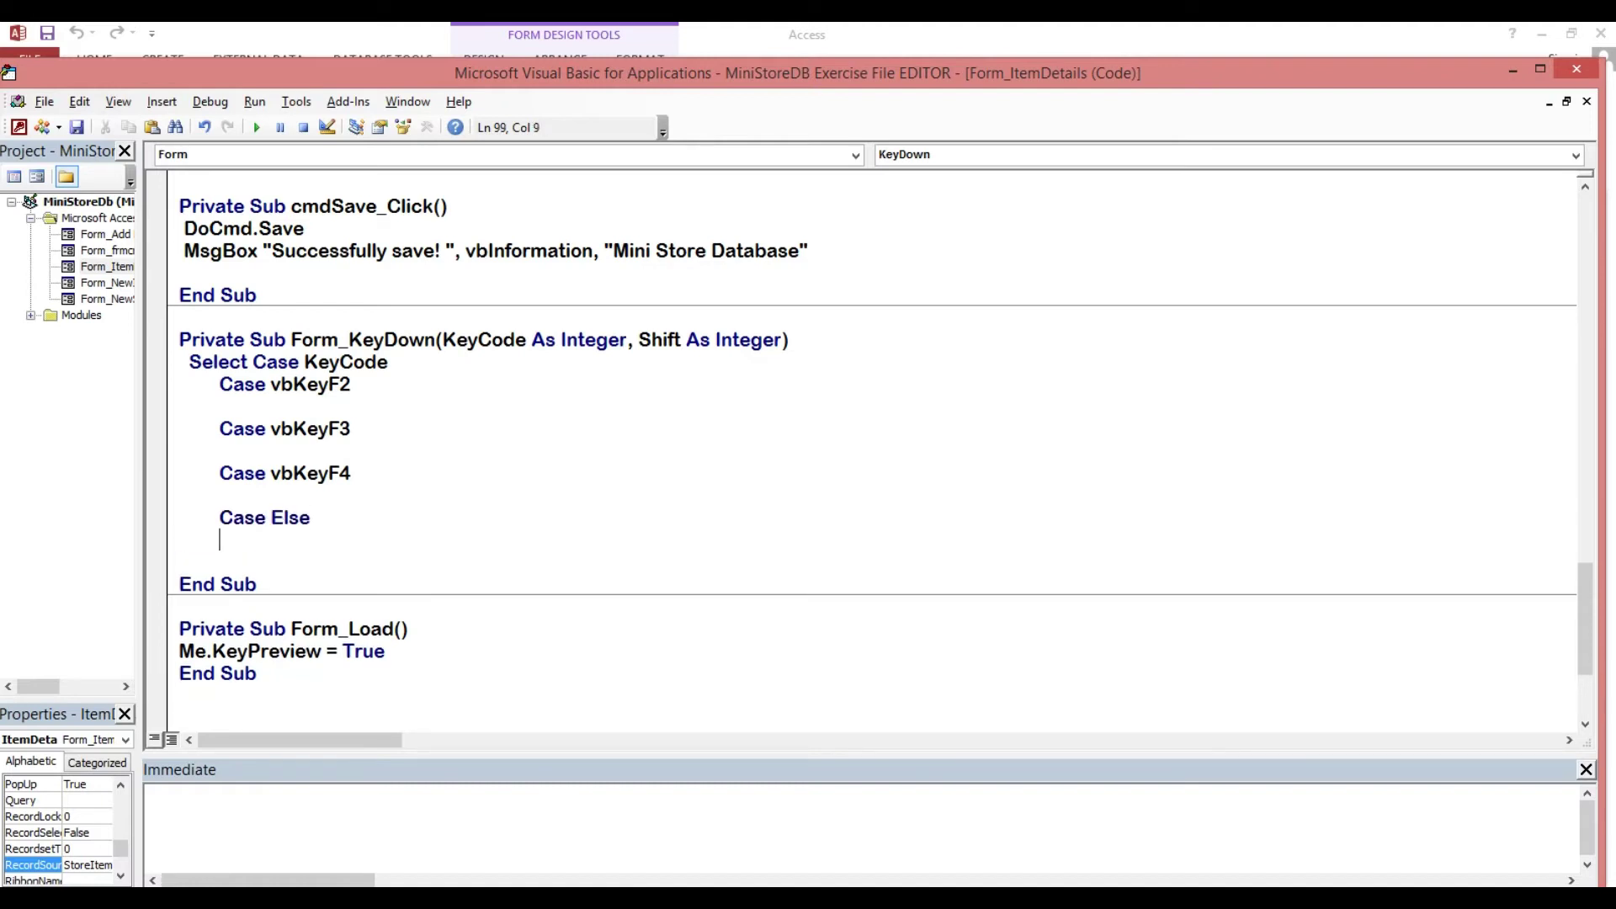
type("end ")
type("select")
key("Up")
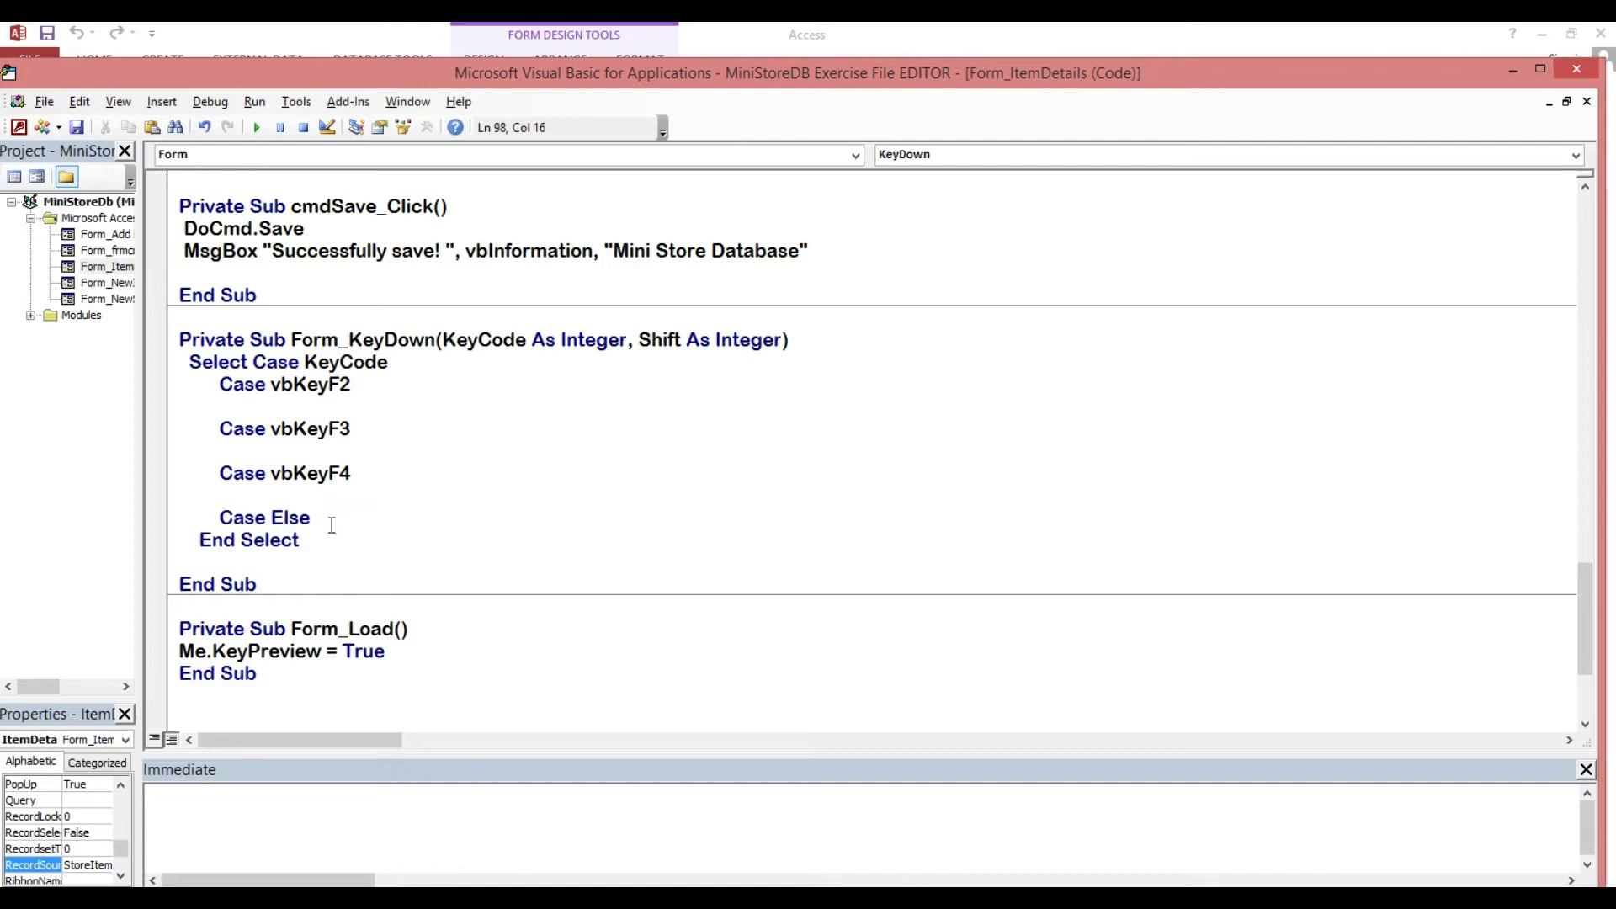
left_click(330, 525)
key("Return")
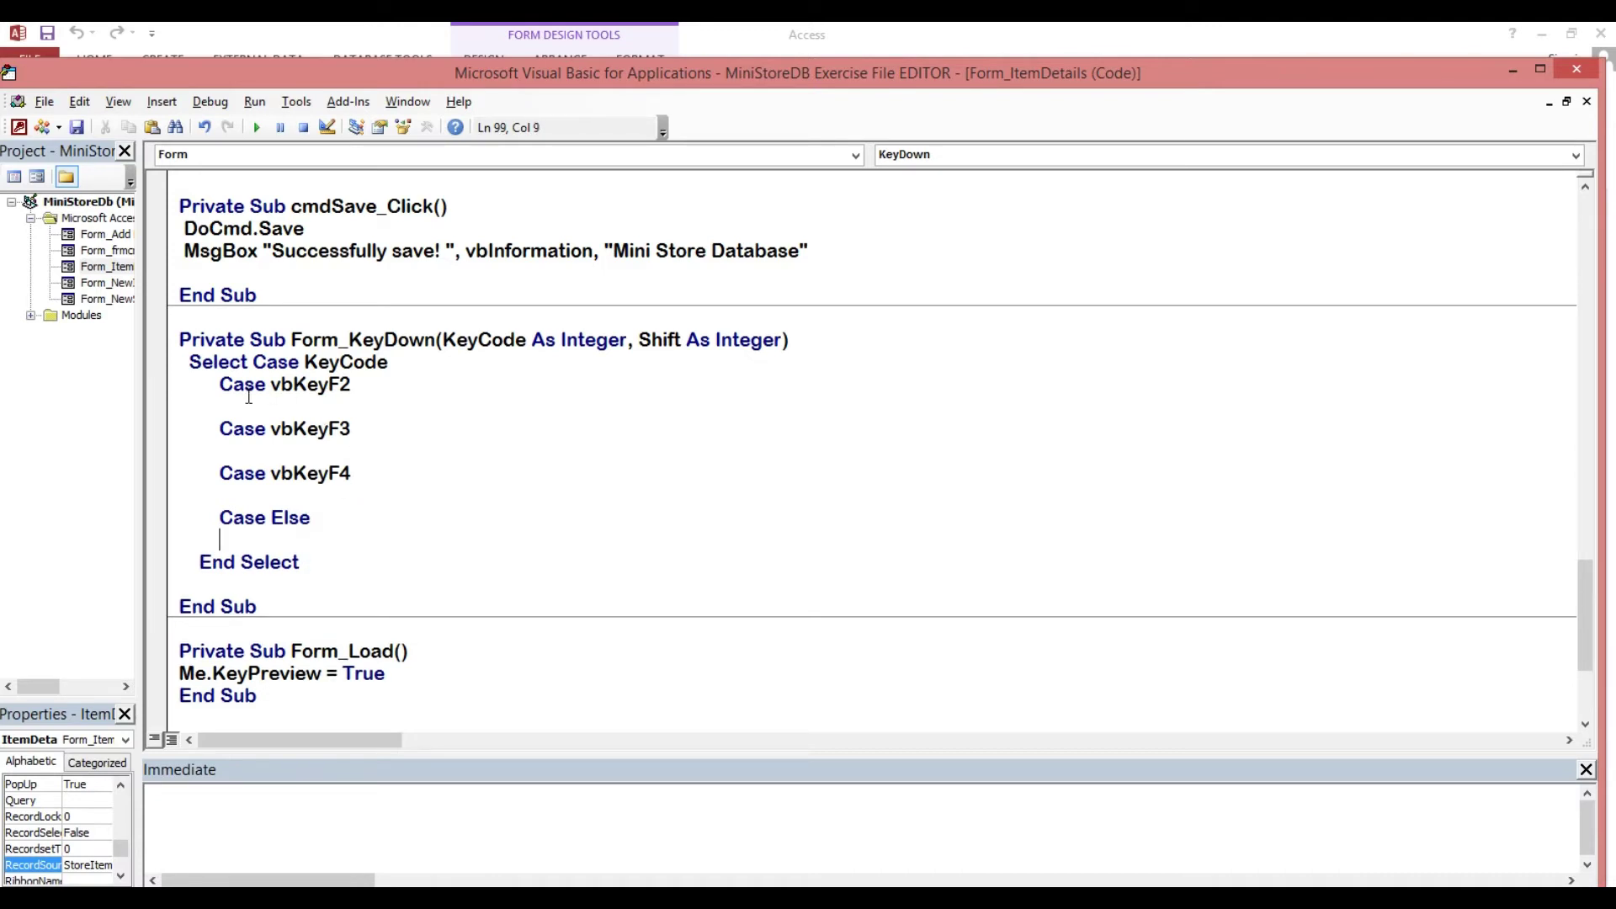
Step: Under Case vbKeyF2, write 'Call cmdDelete_Click', correcting the misspelled procedure name
left_click(306, 407)
key("Tab")
key("Tab")
key("Tab")
type("call ")
type("cm")
type("dDe")
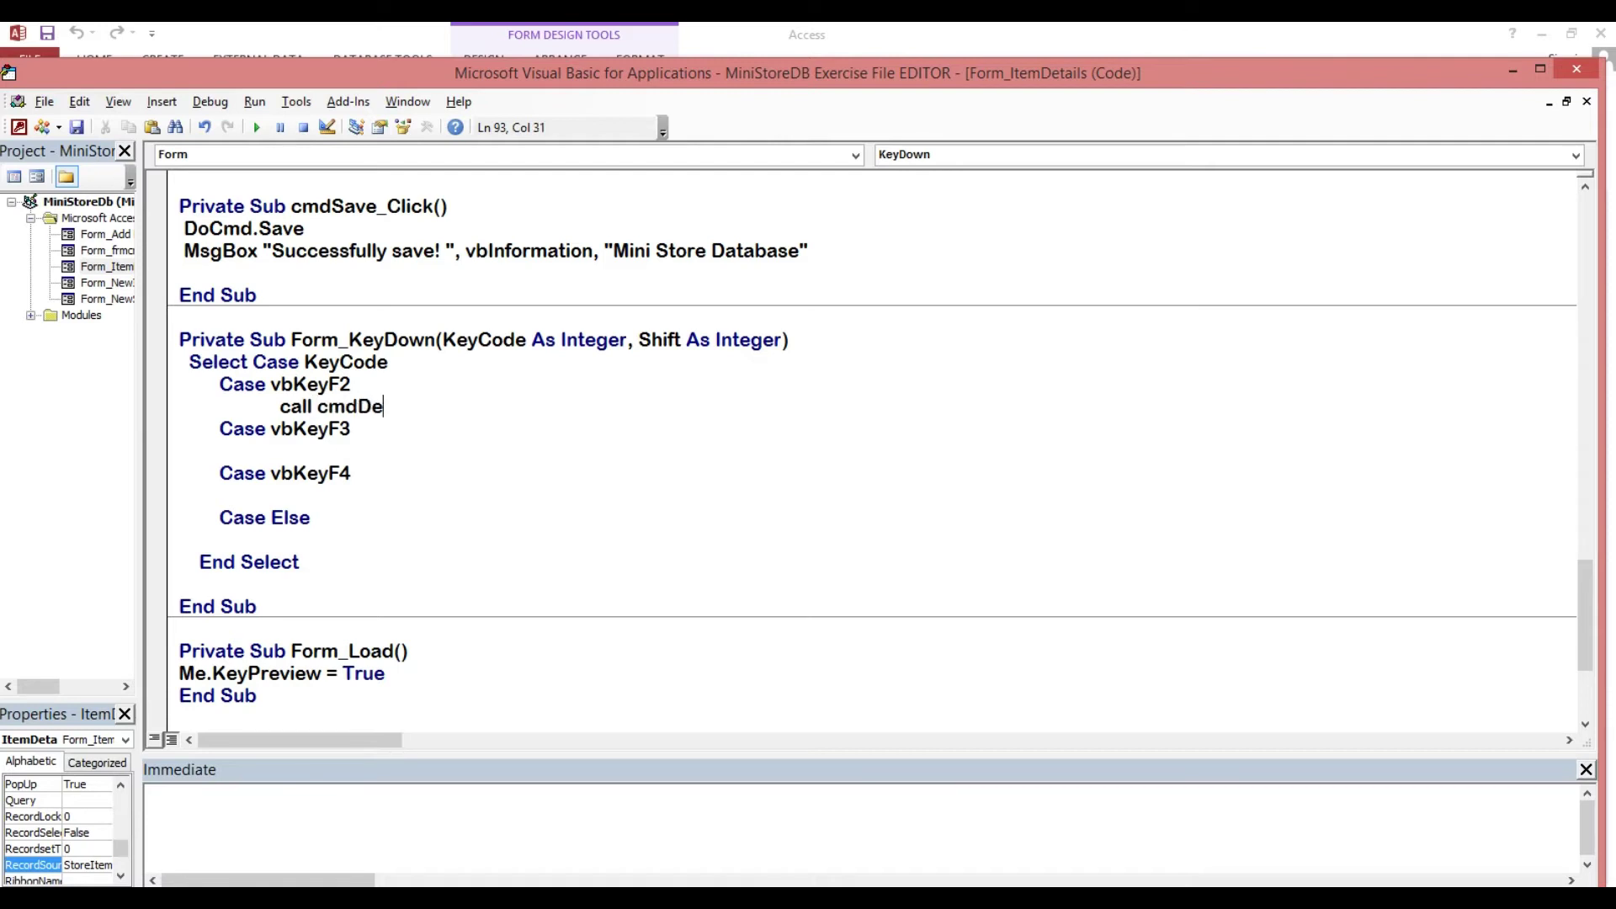
type("let")
type("_Cl")
type("ick")
left_click(414, 407)
type("e")
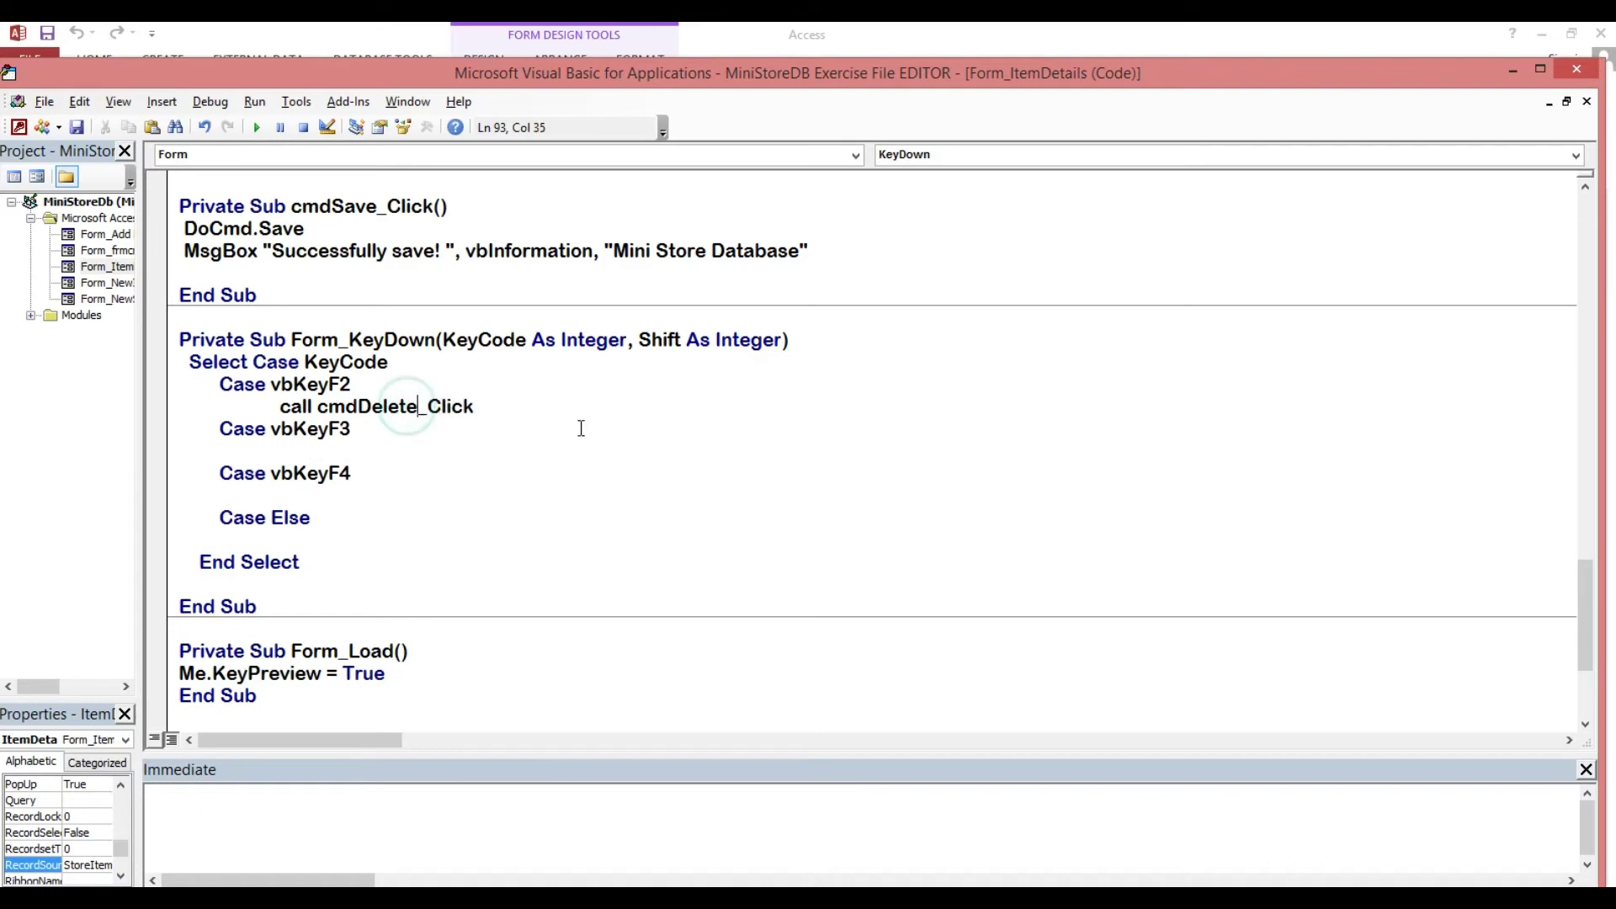
left_click(580, 428)
scroll(579, 428, "up", 8)
scroll(580, 428, "up", 6)
scroll(580, 428, "down", 3)
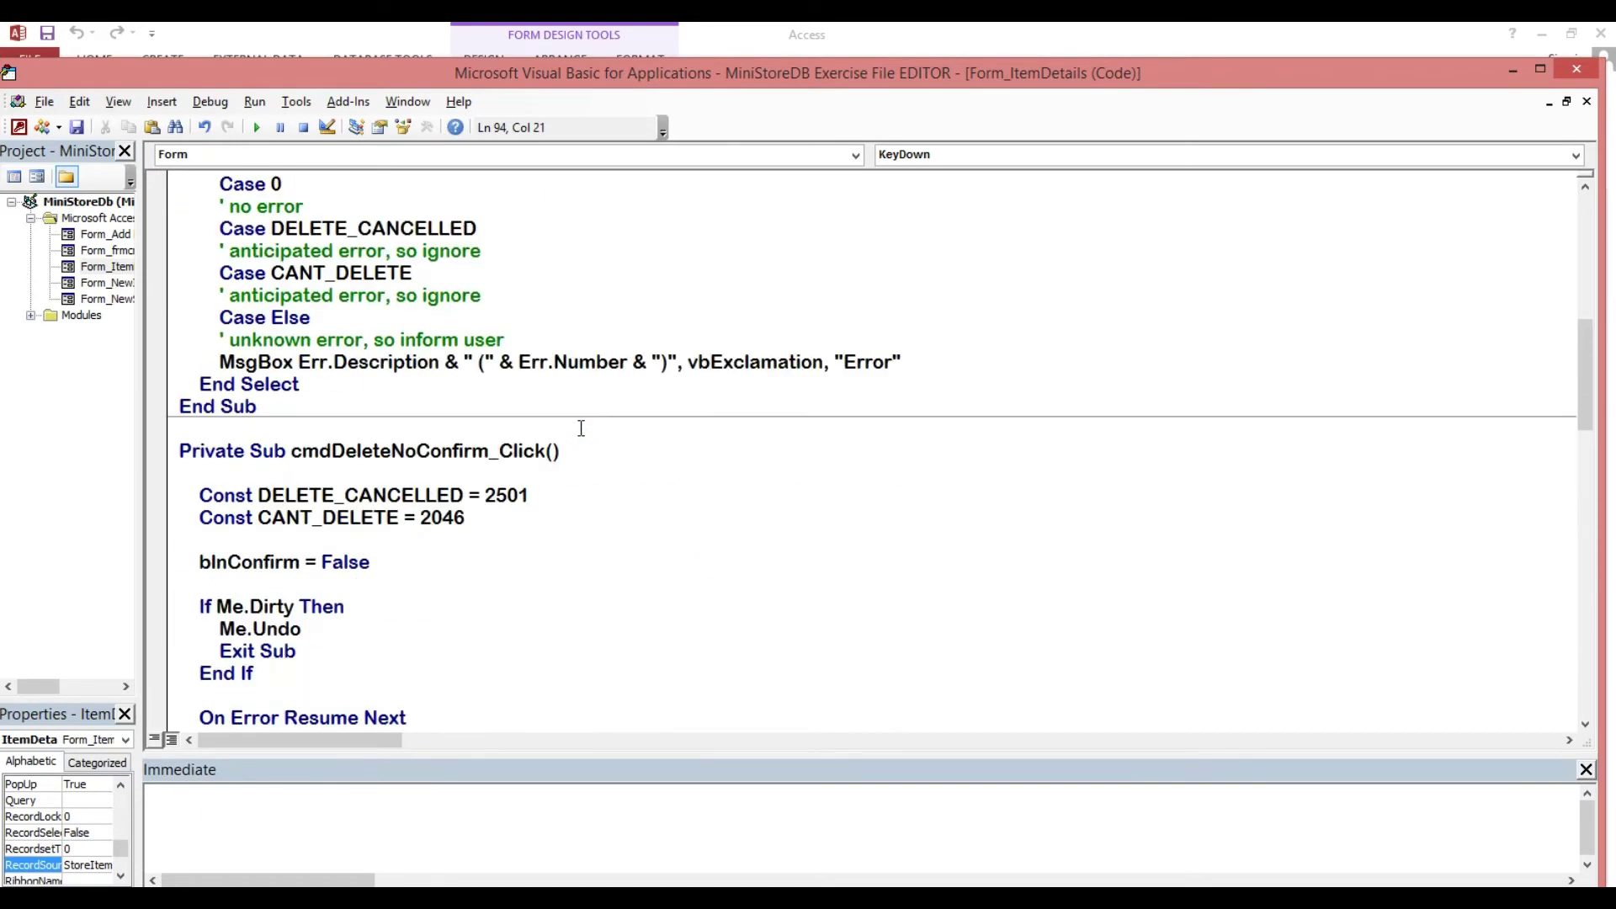
Step: Open the Delete button's On Click code to confirm its name is cmdDelete_Click
left_click(18, 126)
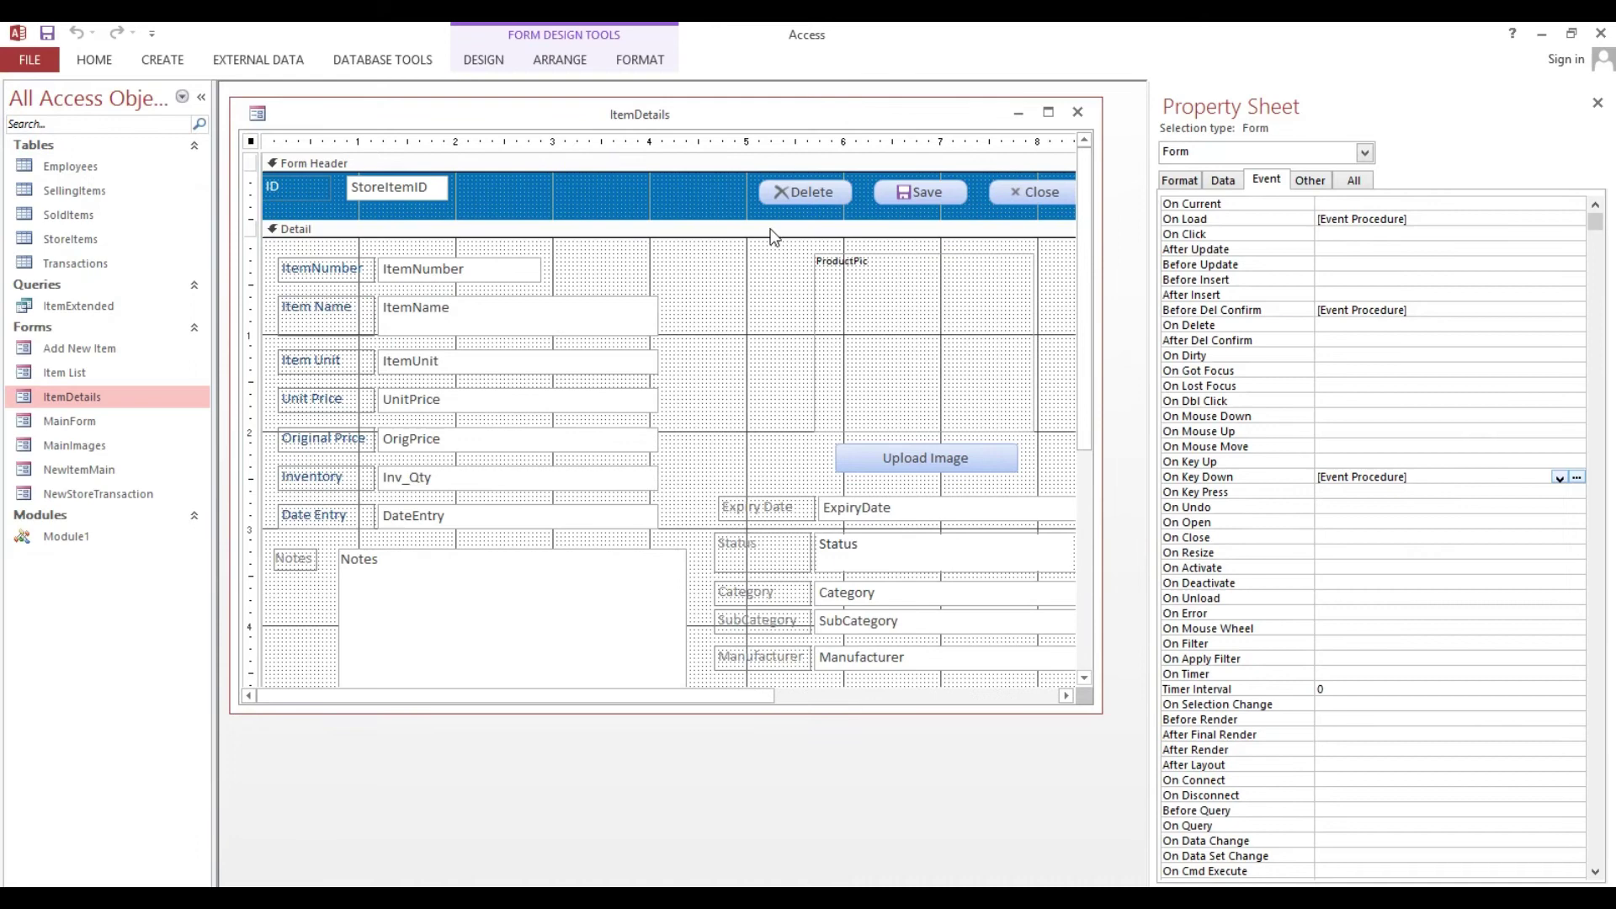
left_click(799, 194)
left_click(1442, 204)
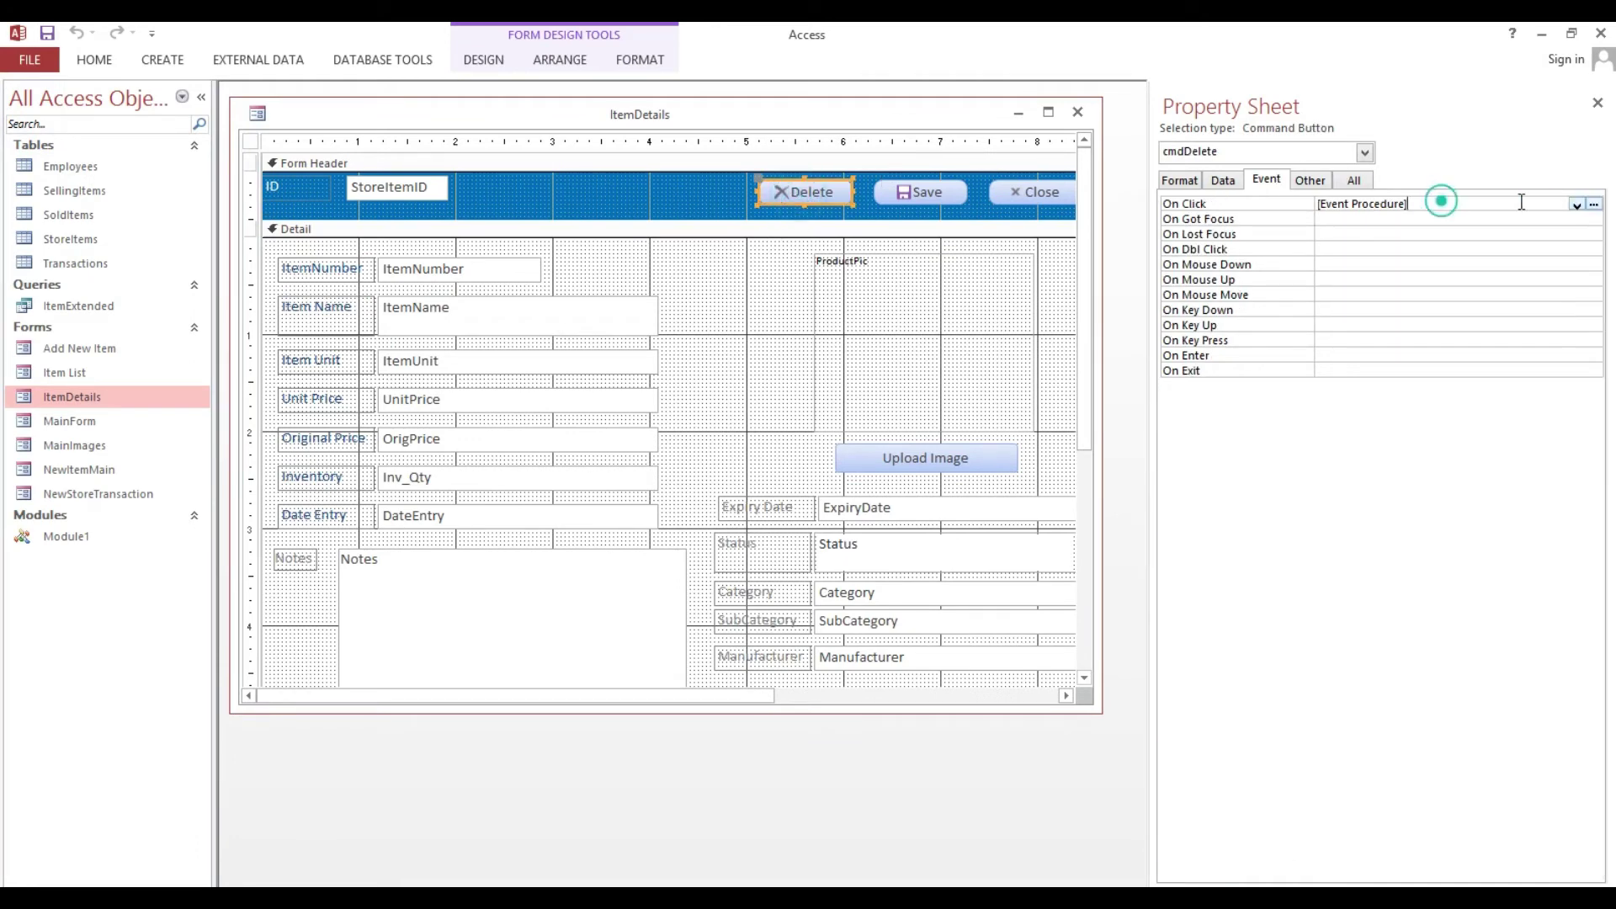
left_click(1594, 207)
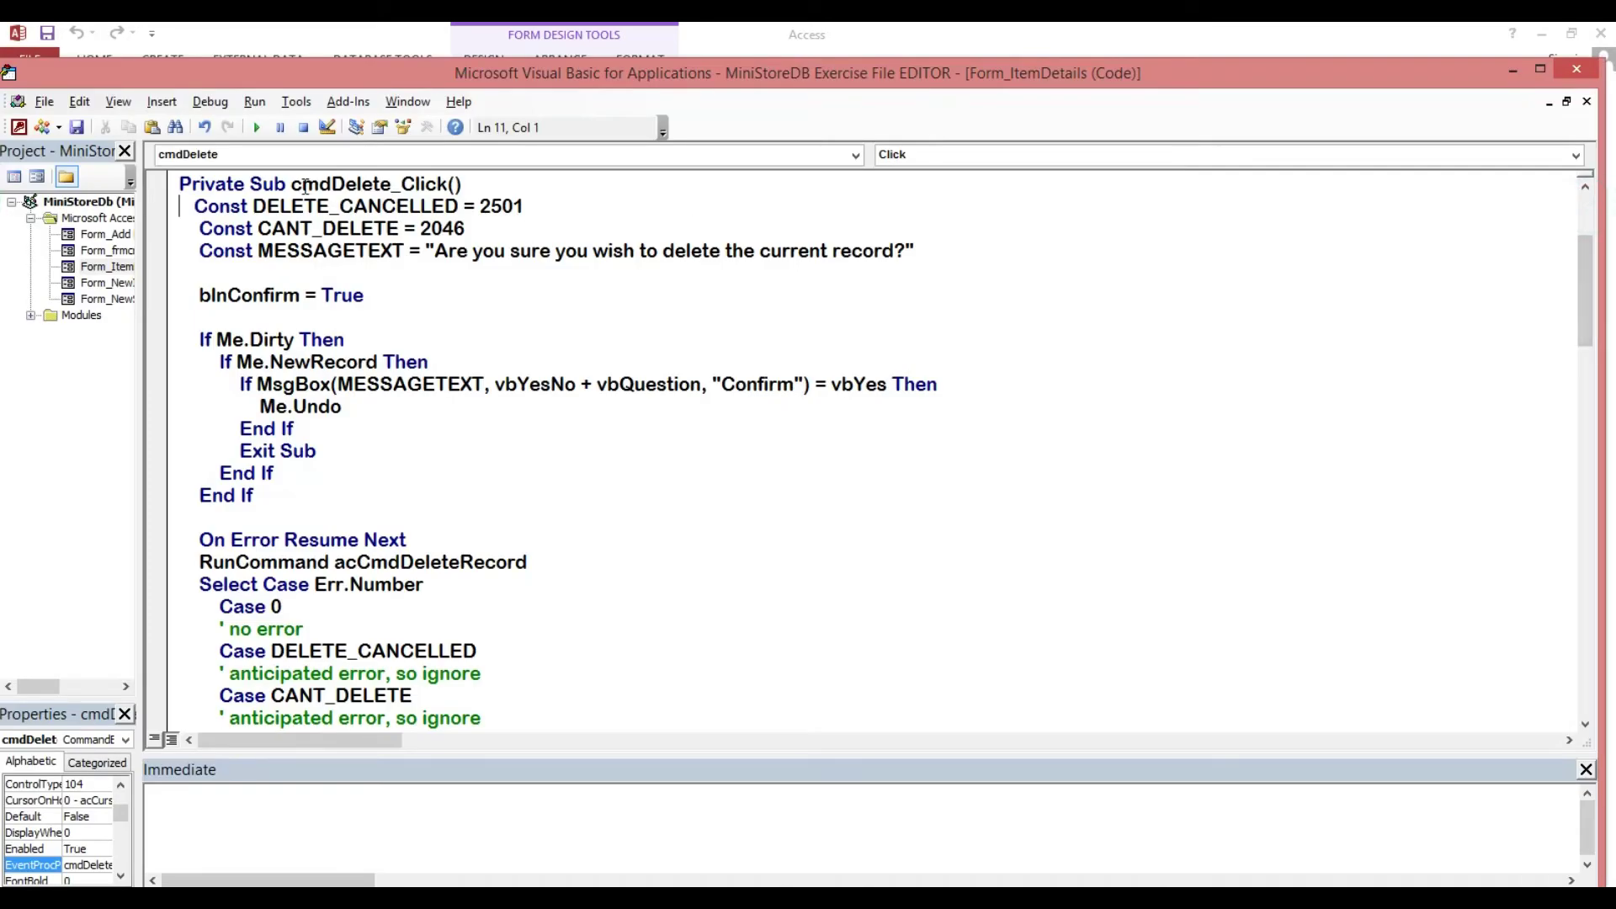
left_click_drag(292, 186, 457, 189)
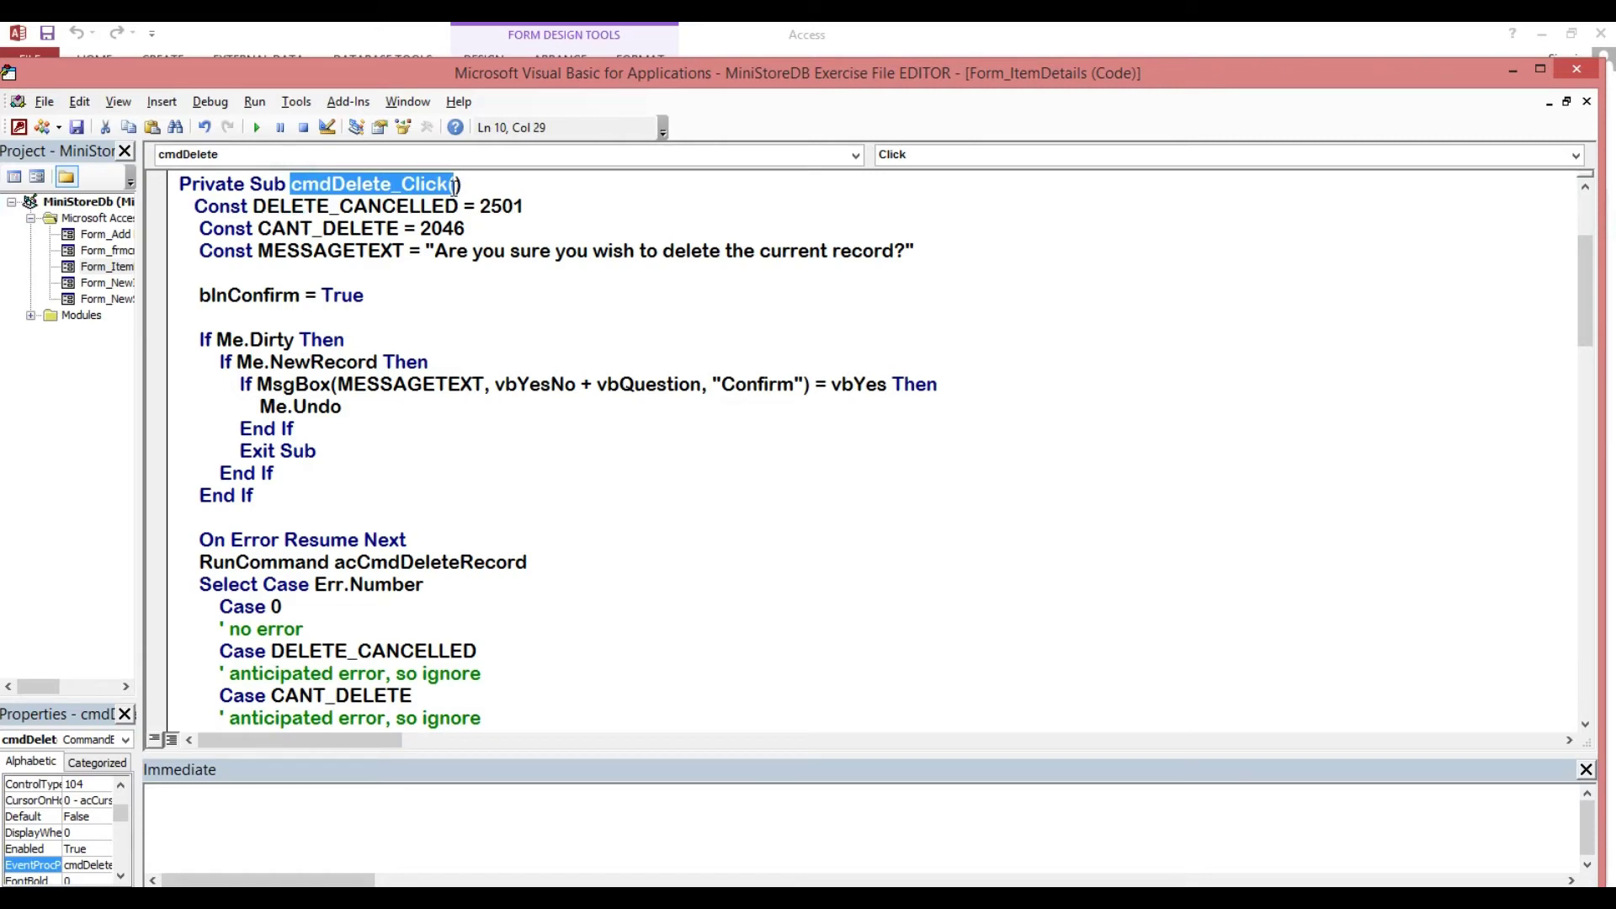
left_click(956, 364)
Step: Close the code window and select the form's On Key Down event
left_click(1576, 70)
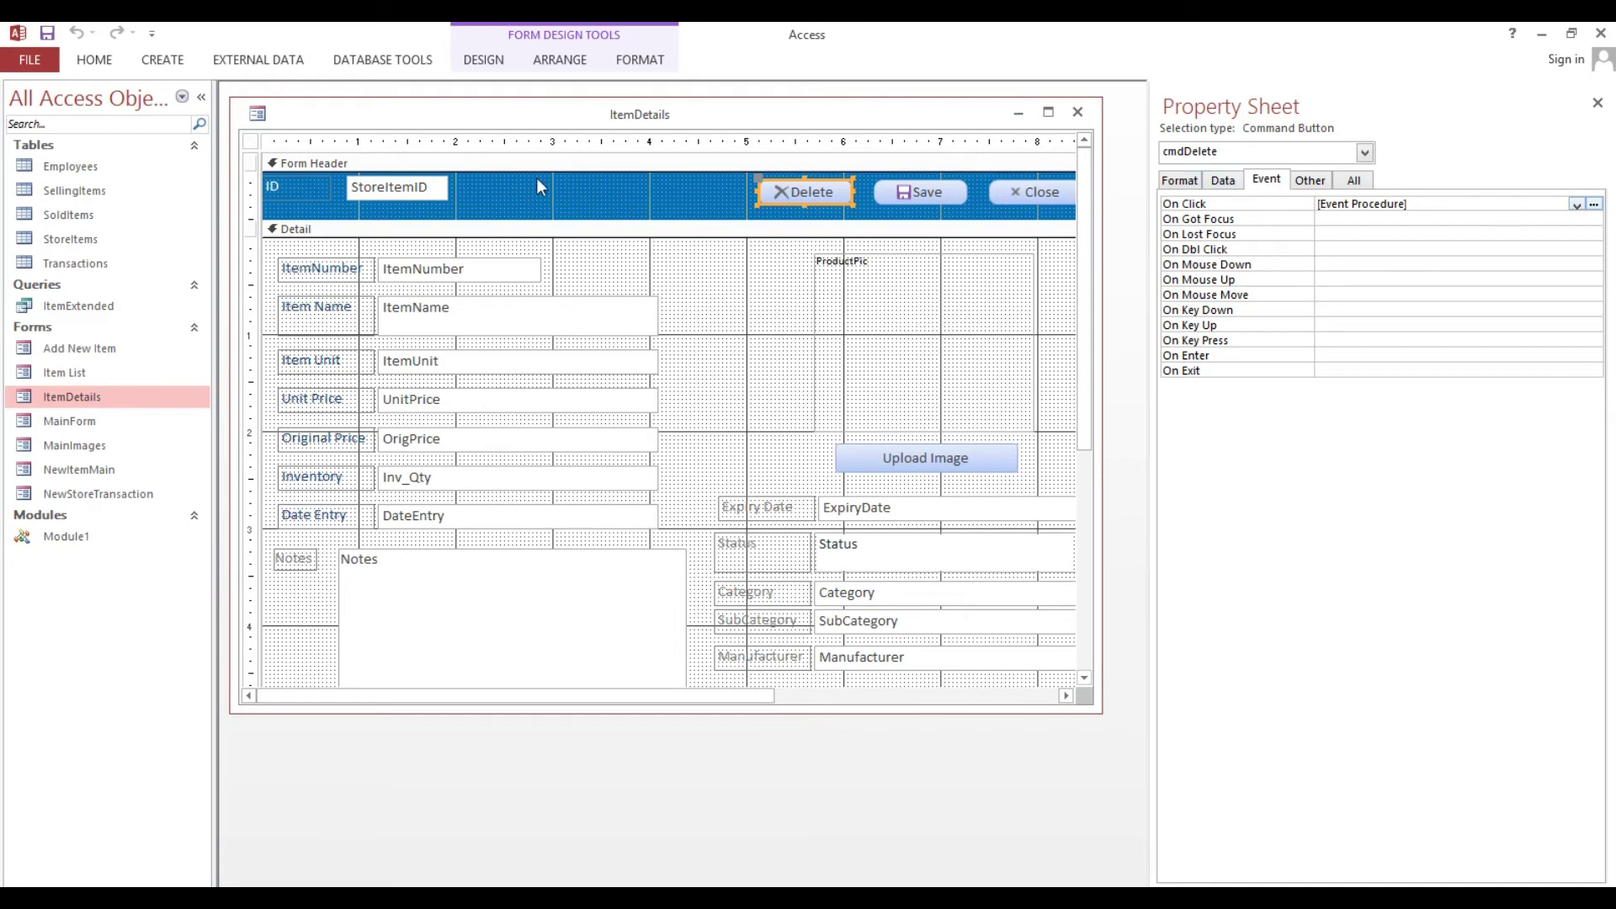
left_click(253, 142)
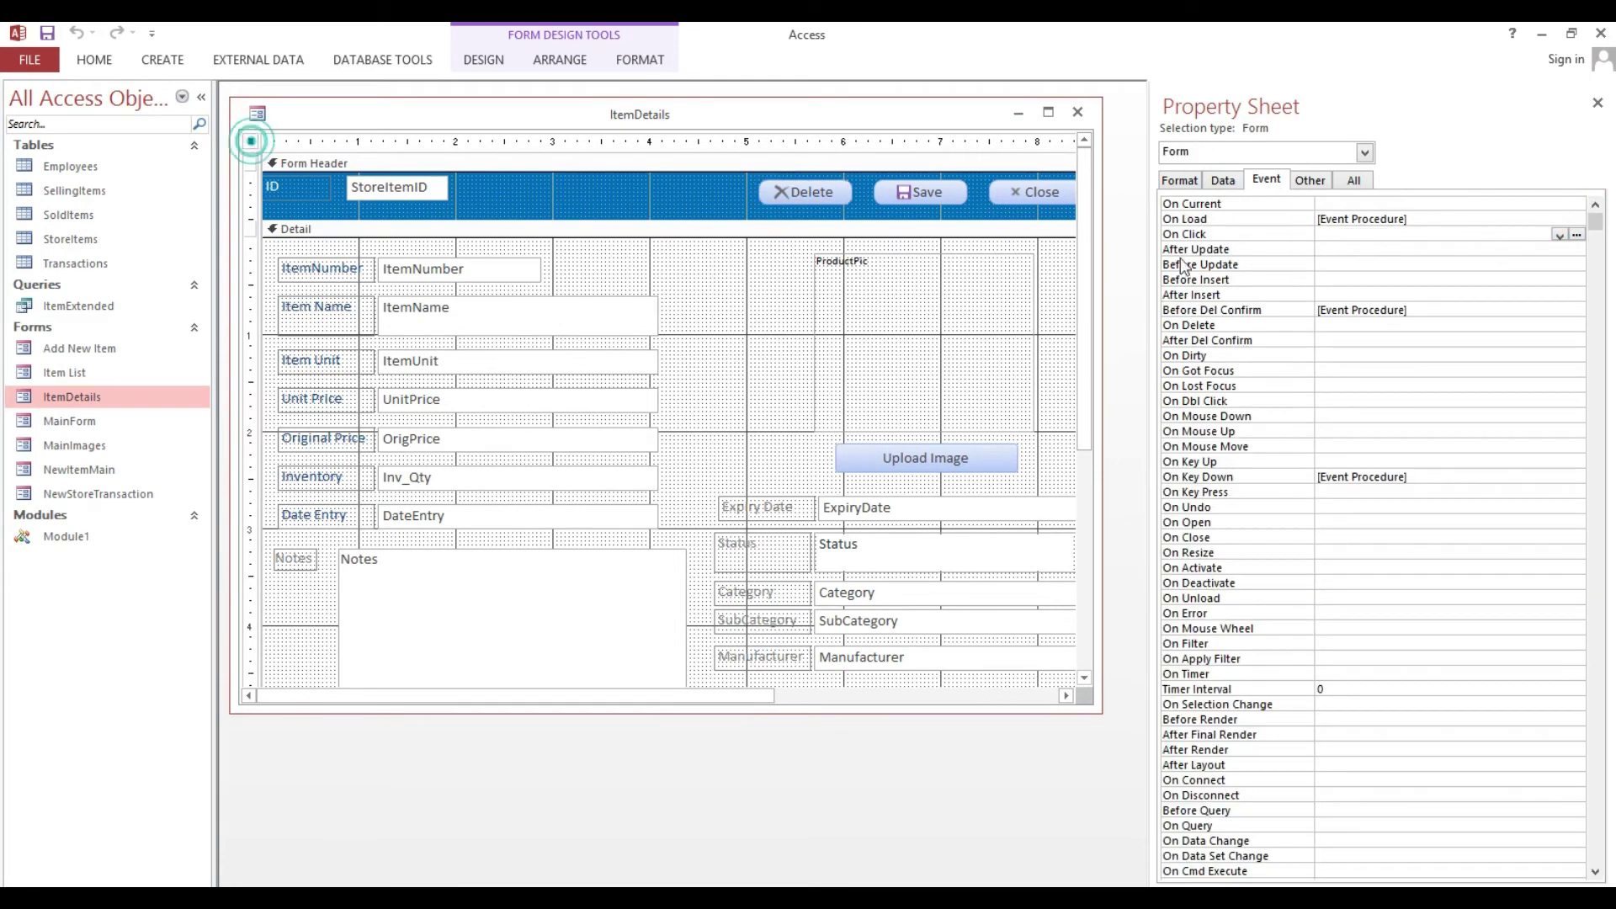
left_click(1206, 477)
Step: Reopen Form_KeyDown and write 'Call cmdSave_Click' under Case vbKeyF3
left_click(1576, 477)
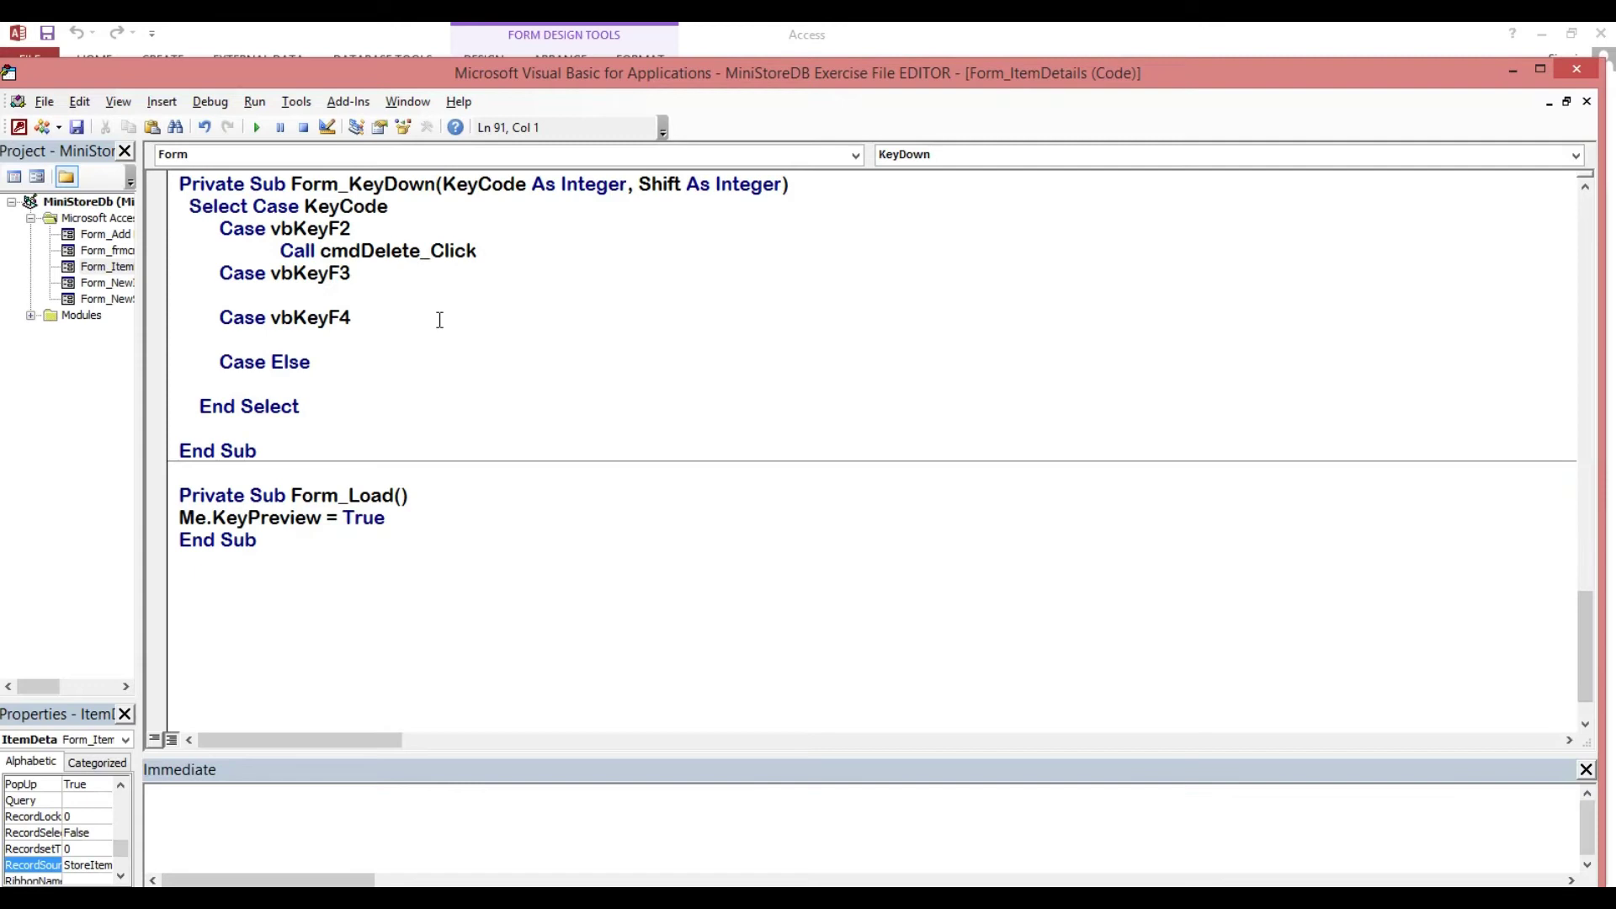
left_click_drag(281, 250, 502, 251)
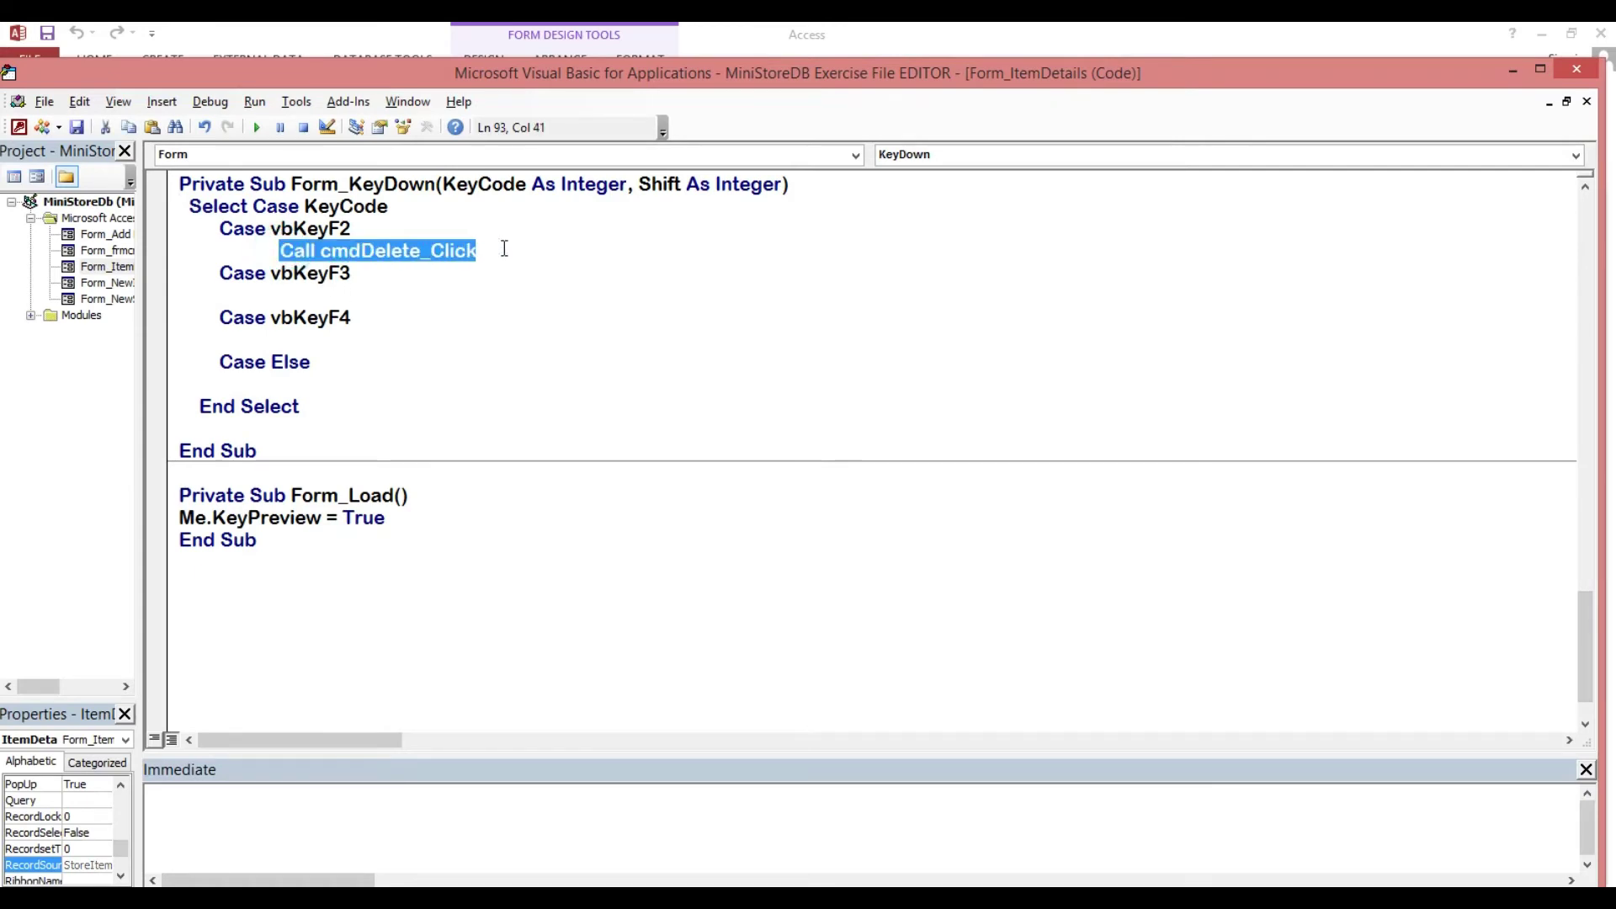
left_click(303, 294)
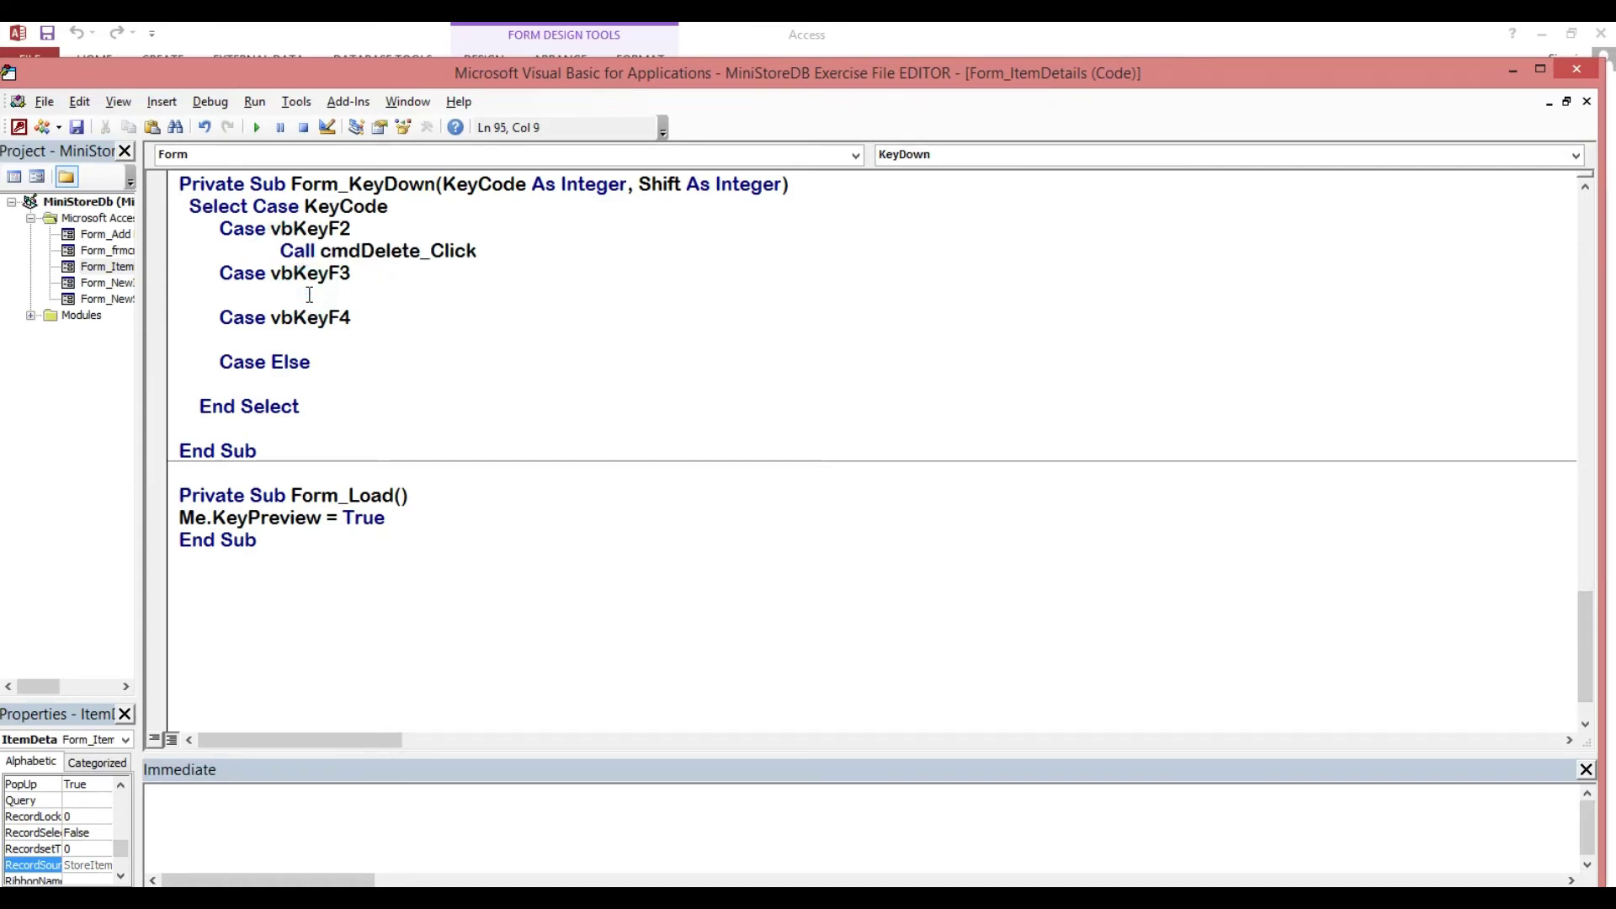
key("Tab")
key("Tab")
key("Tab")
type("Call ")
type("cmd")
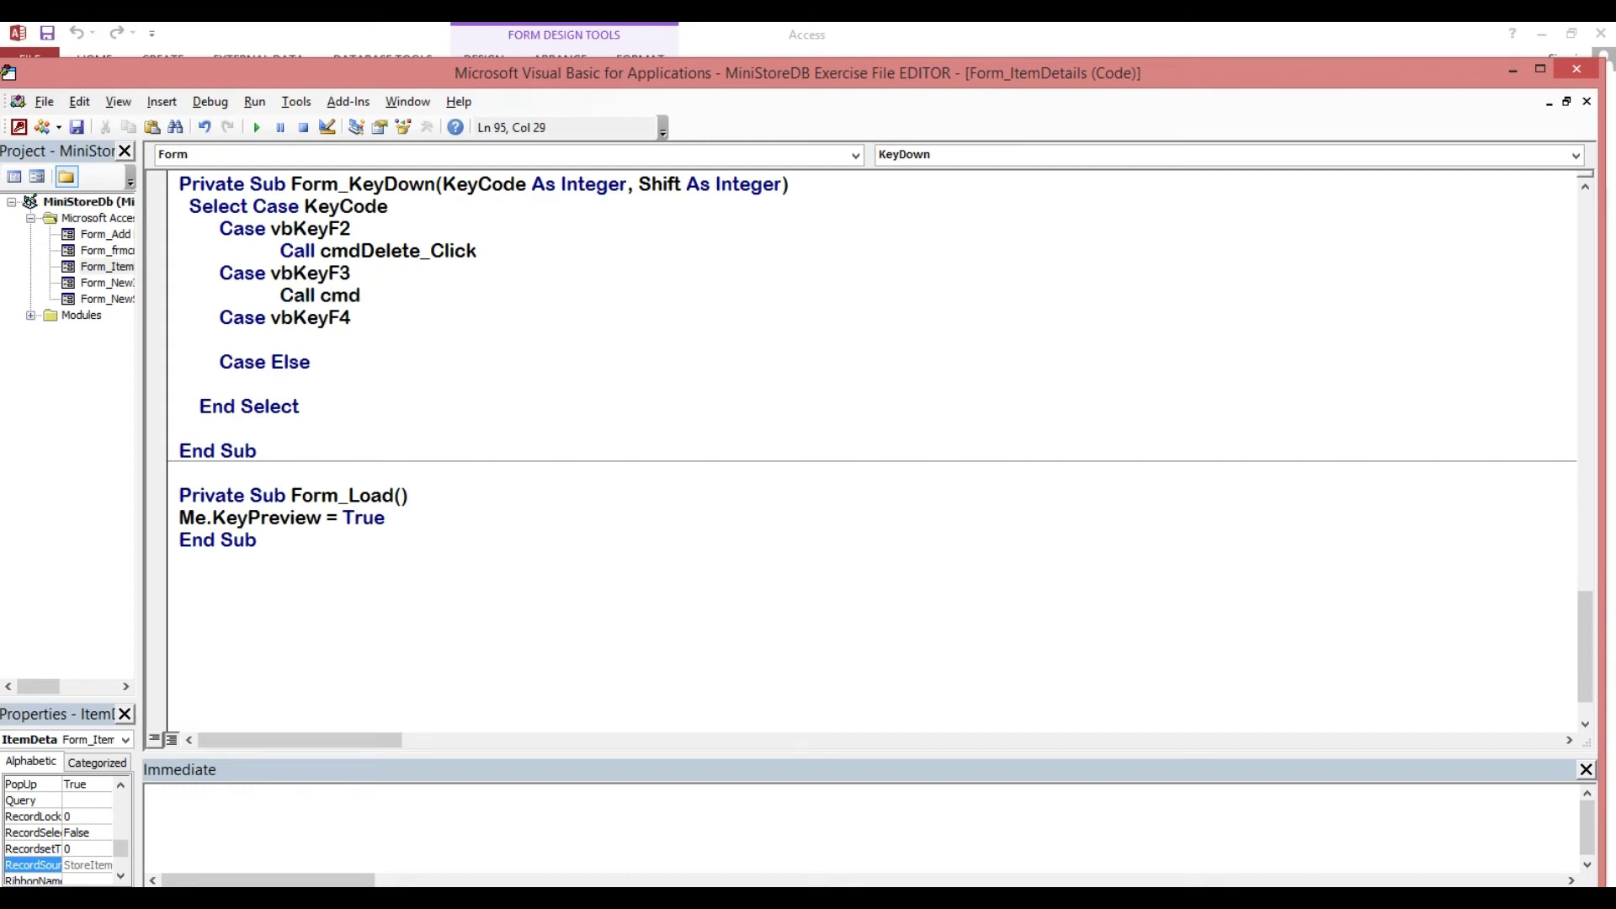
type("Save")
type("_C")
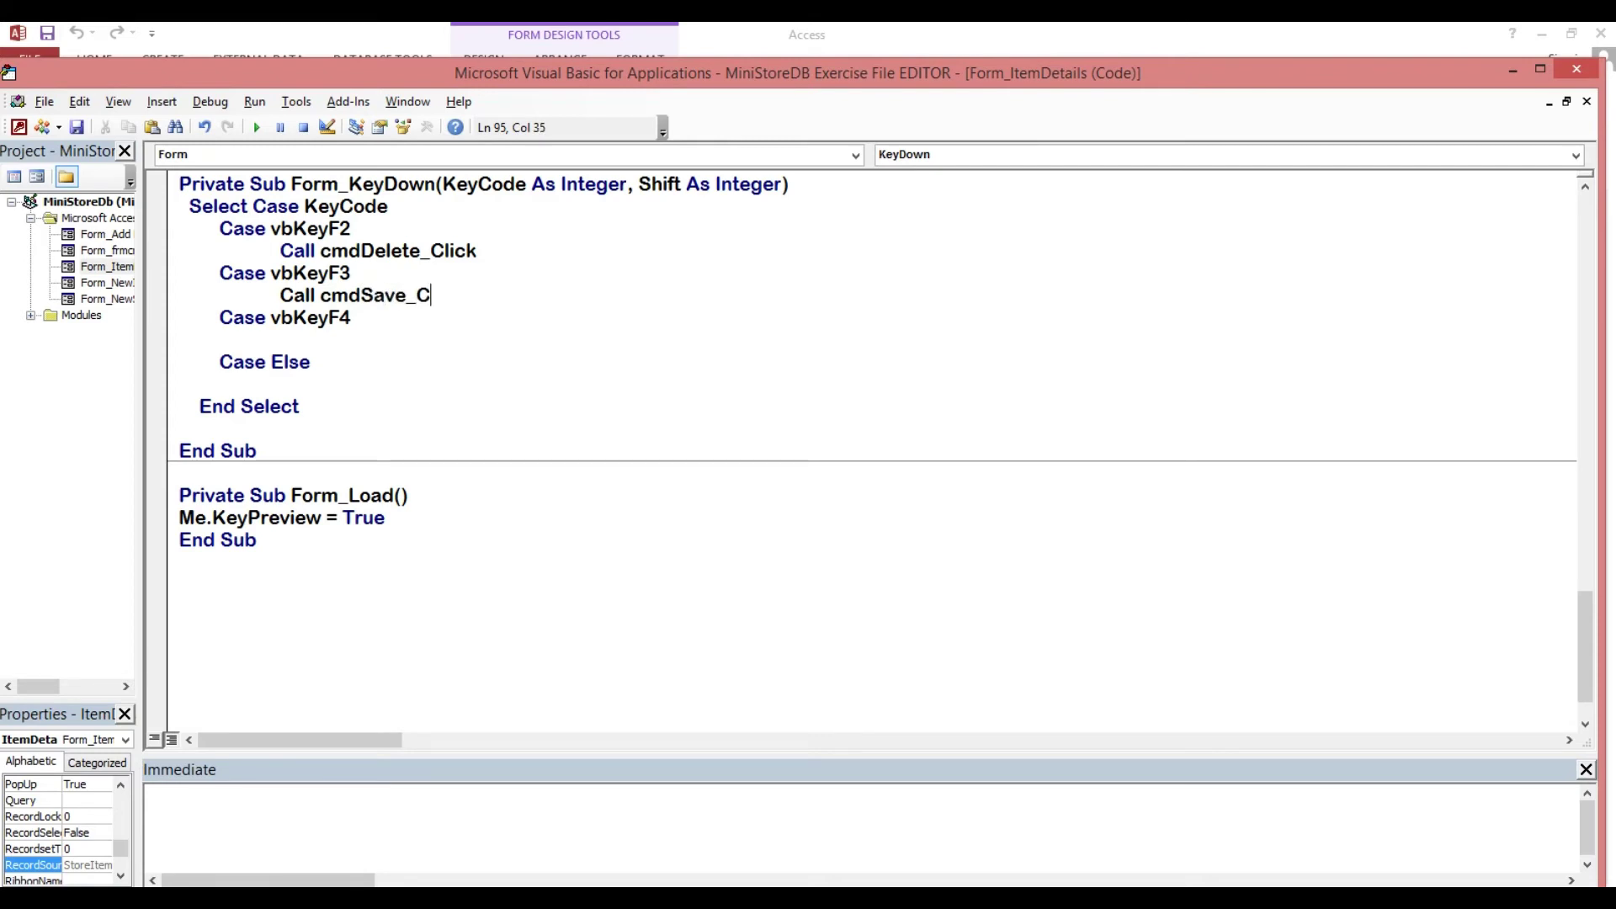
type("lick")
Step: Write 'Call cmdClose_Click' under Case vbKeyF4, removing a mistaken 'Save'
left_click(301, 345)
key("Tab")
key("Tab")
key("Tab")
key("Tab")
key("Tab")
type("Call")
key("BackSpace")
key("BackSpace")
type("ll c")
type("mdSave")
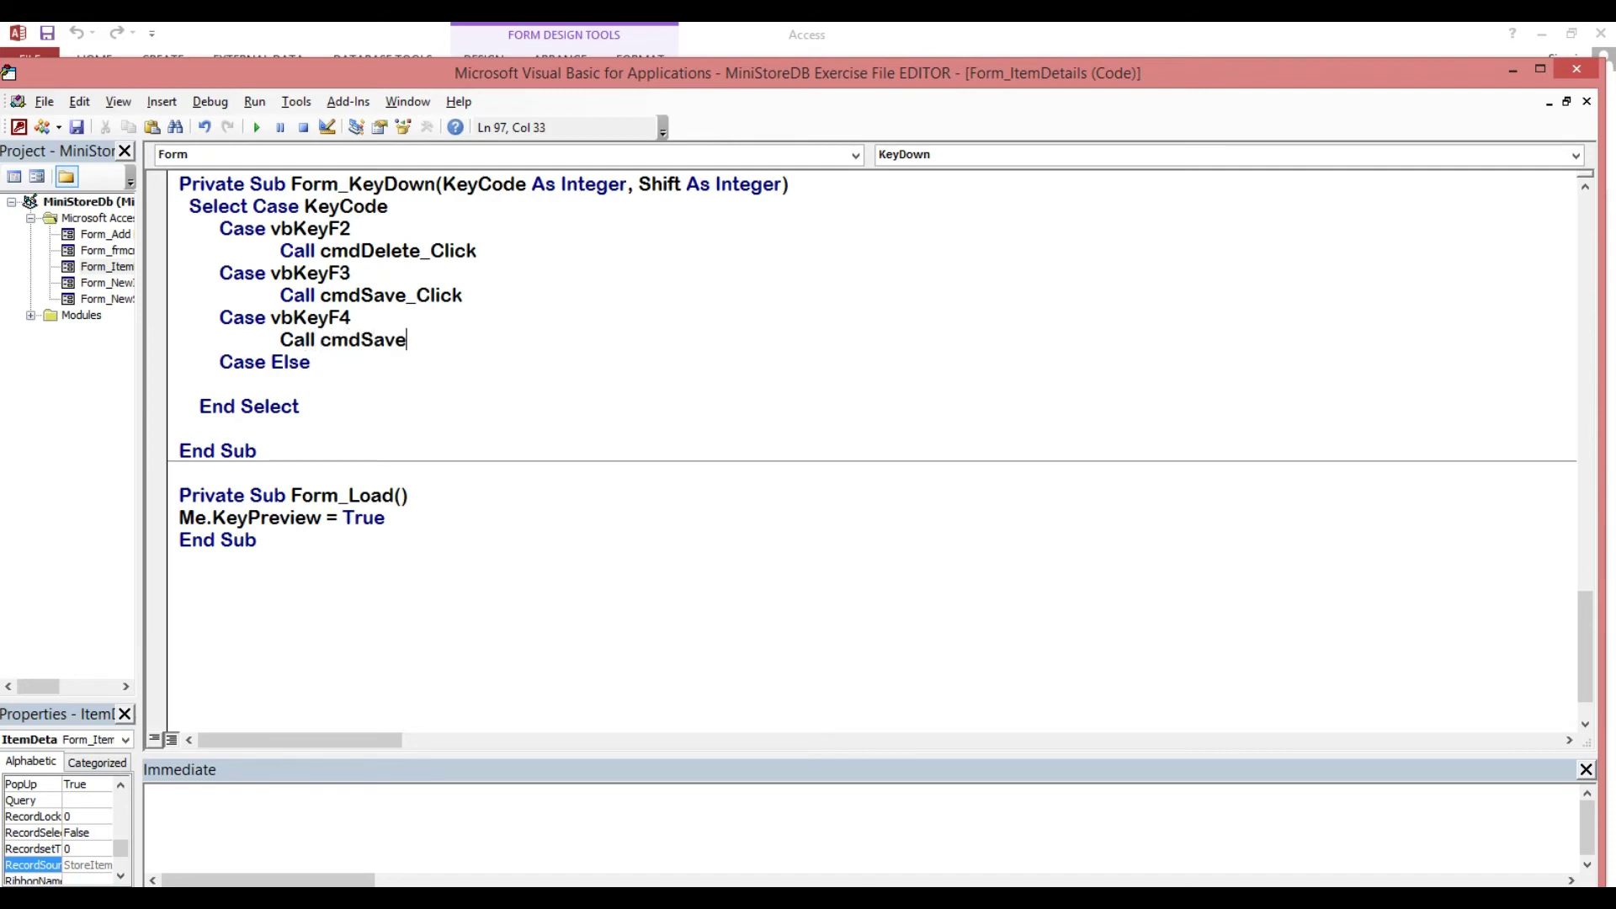
key("BackSpace")
key("BackSpace")
key("BackSpace")
key("BackSpace")
type("Close")
type("_Cl")
type("ick")
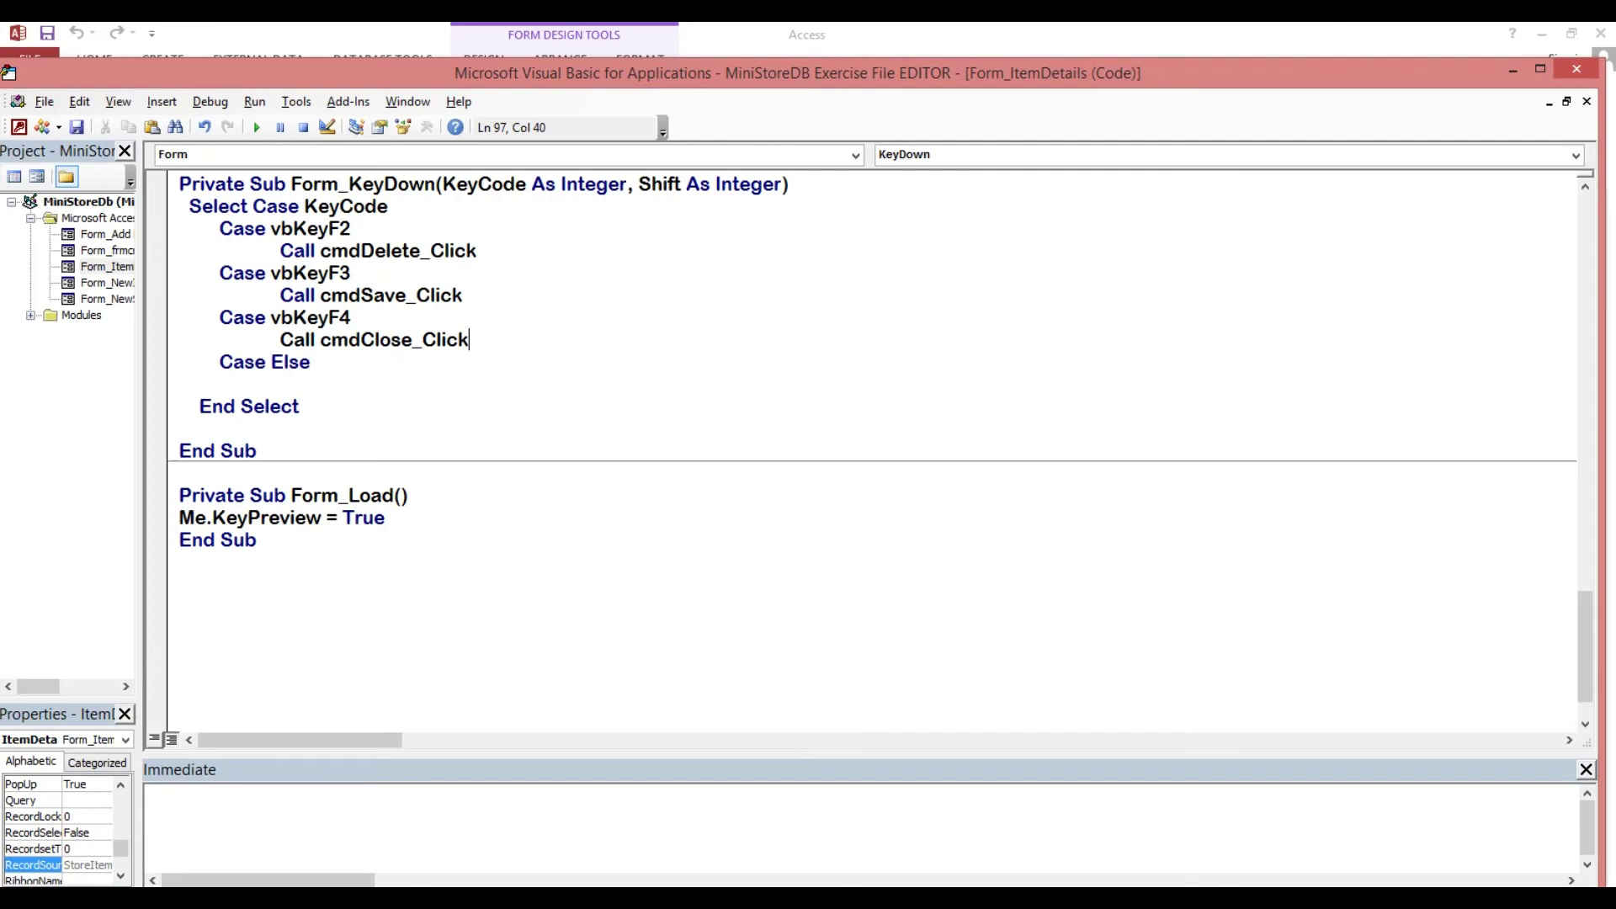
key("Up")
Step: Review the F2, F3 and F4 Select Case lines and their Call statements, including cmdDelete_Click
left_click_drag(327, 228, 362, 229)
left_click(382, 233)
left_click_drag(320, 250, 478, 252)
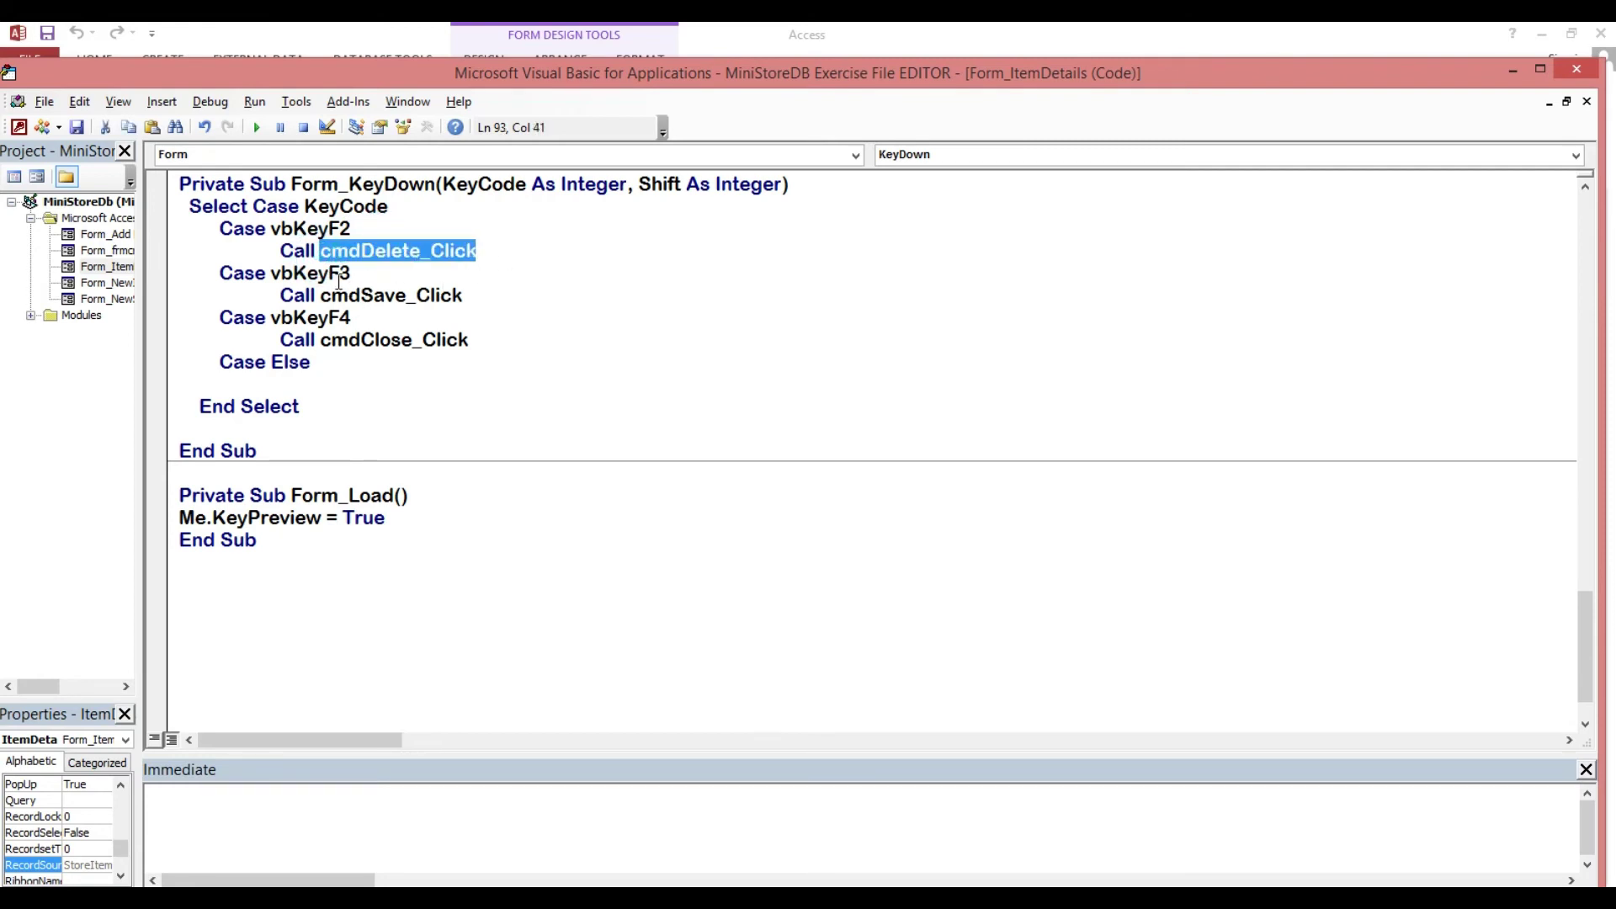
left_click_drag(329, 275, 496, 303)
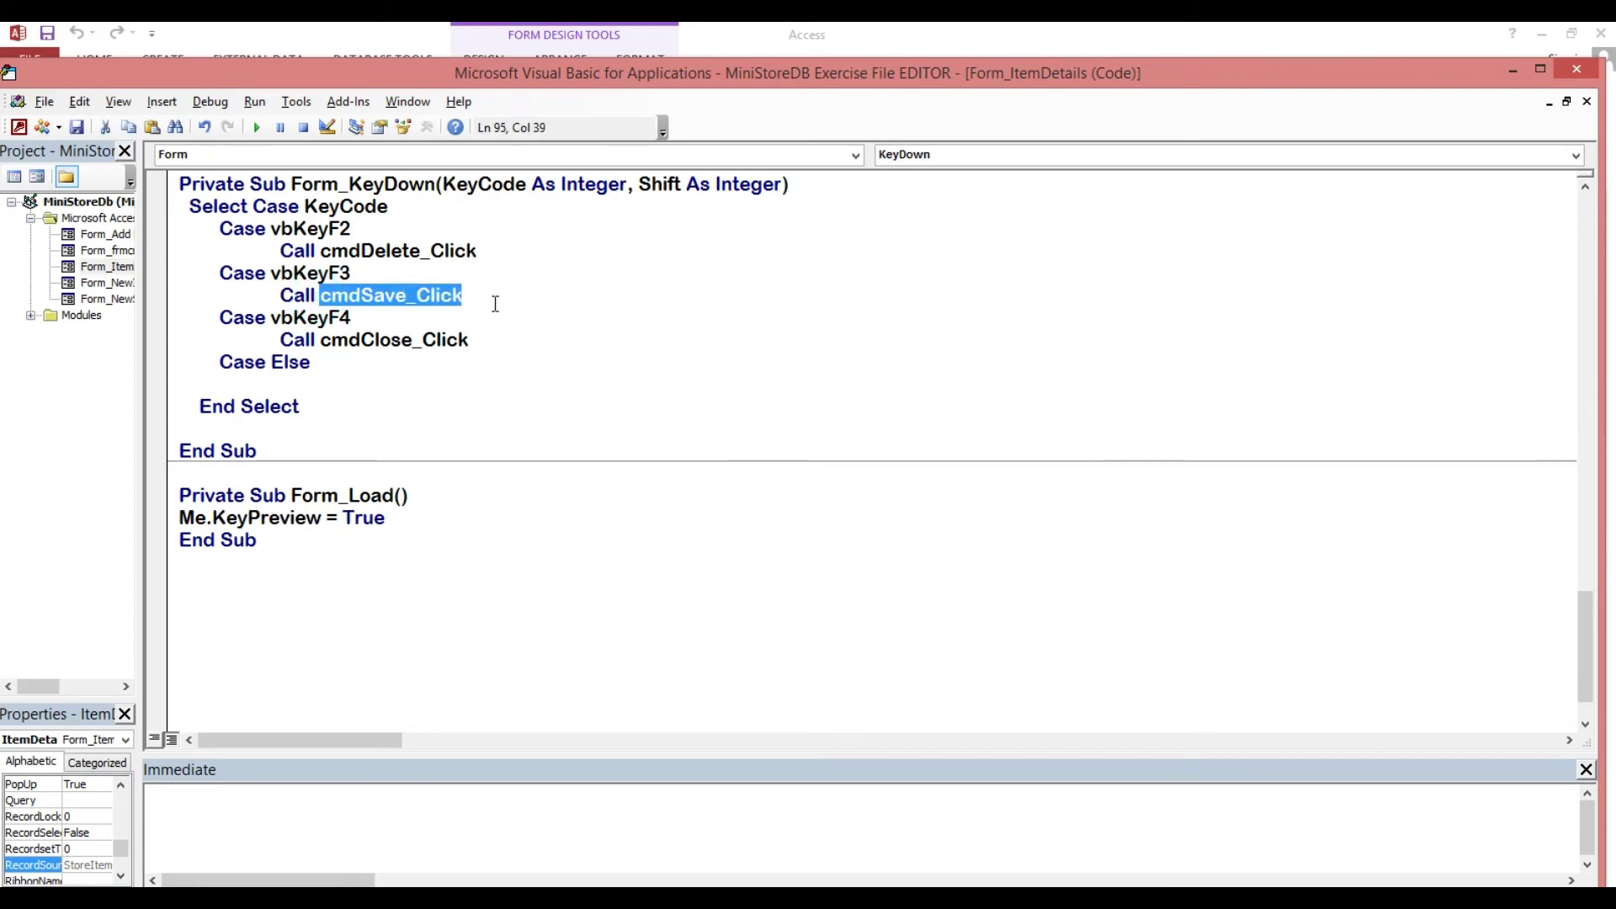
left_click_drag(327, 318, 470, 341)
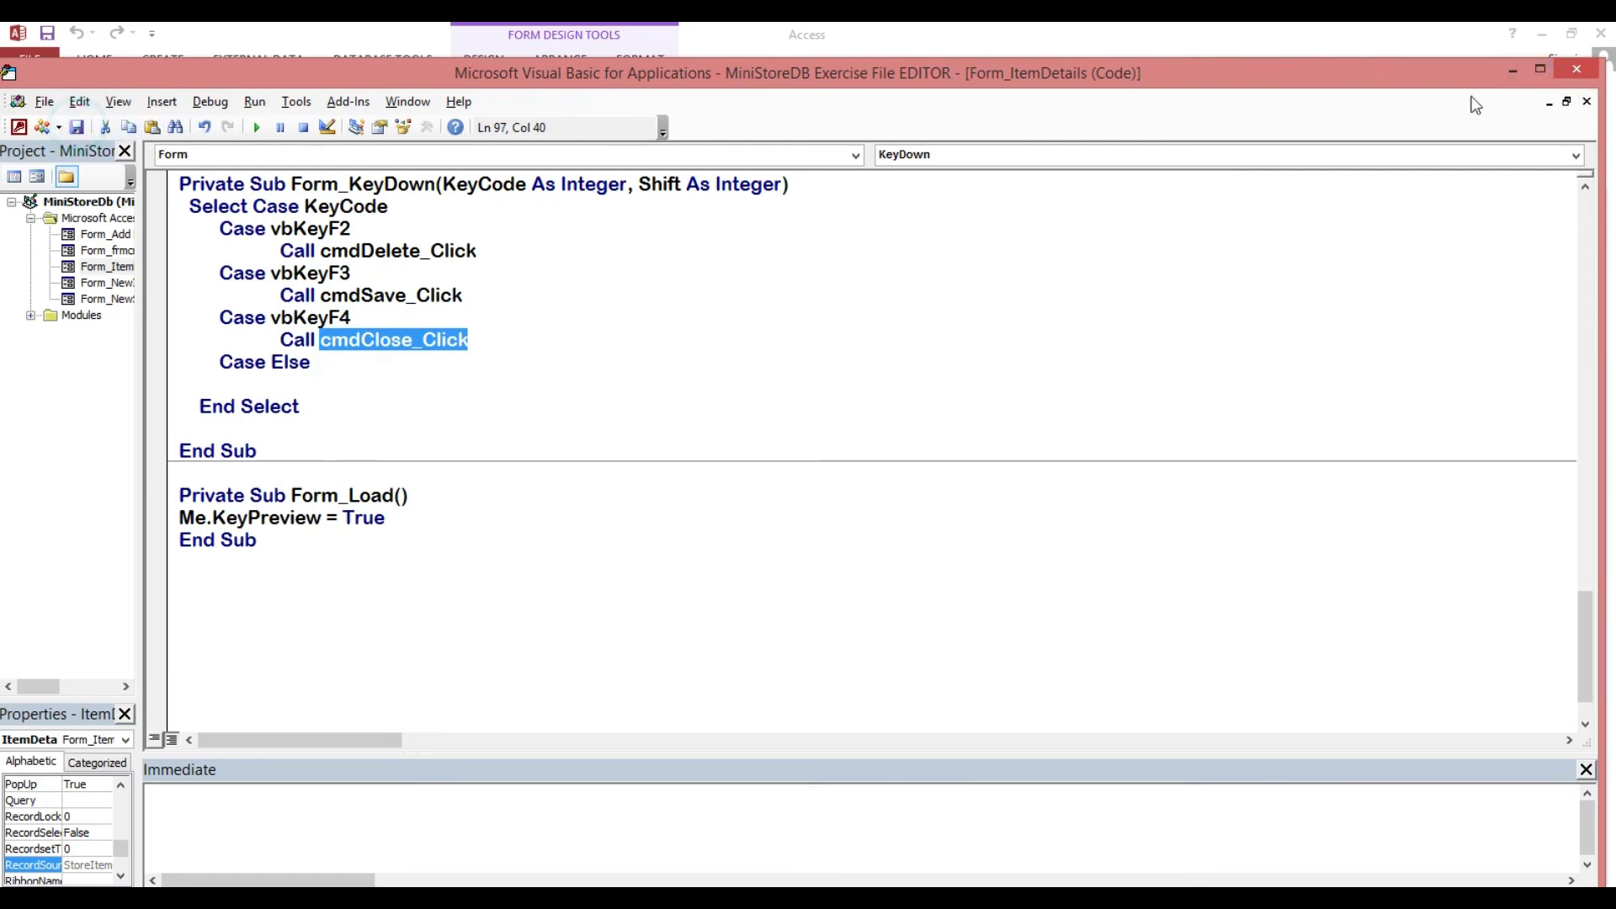
Step: Close the VBA editor and switch ItemDetails to Form view, showing record 1
left_click(1575, 70)
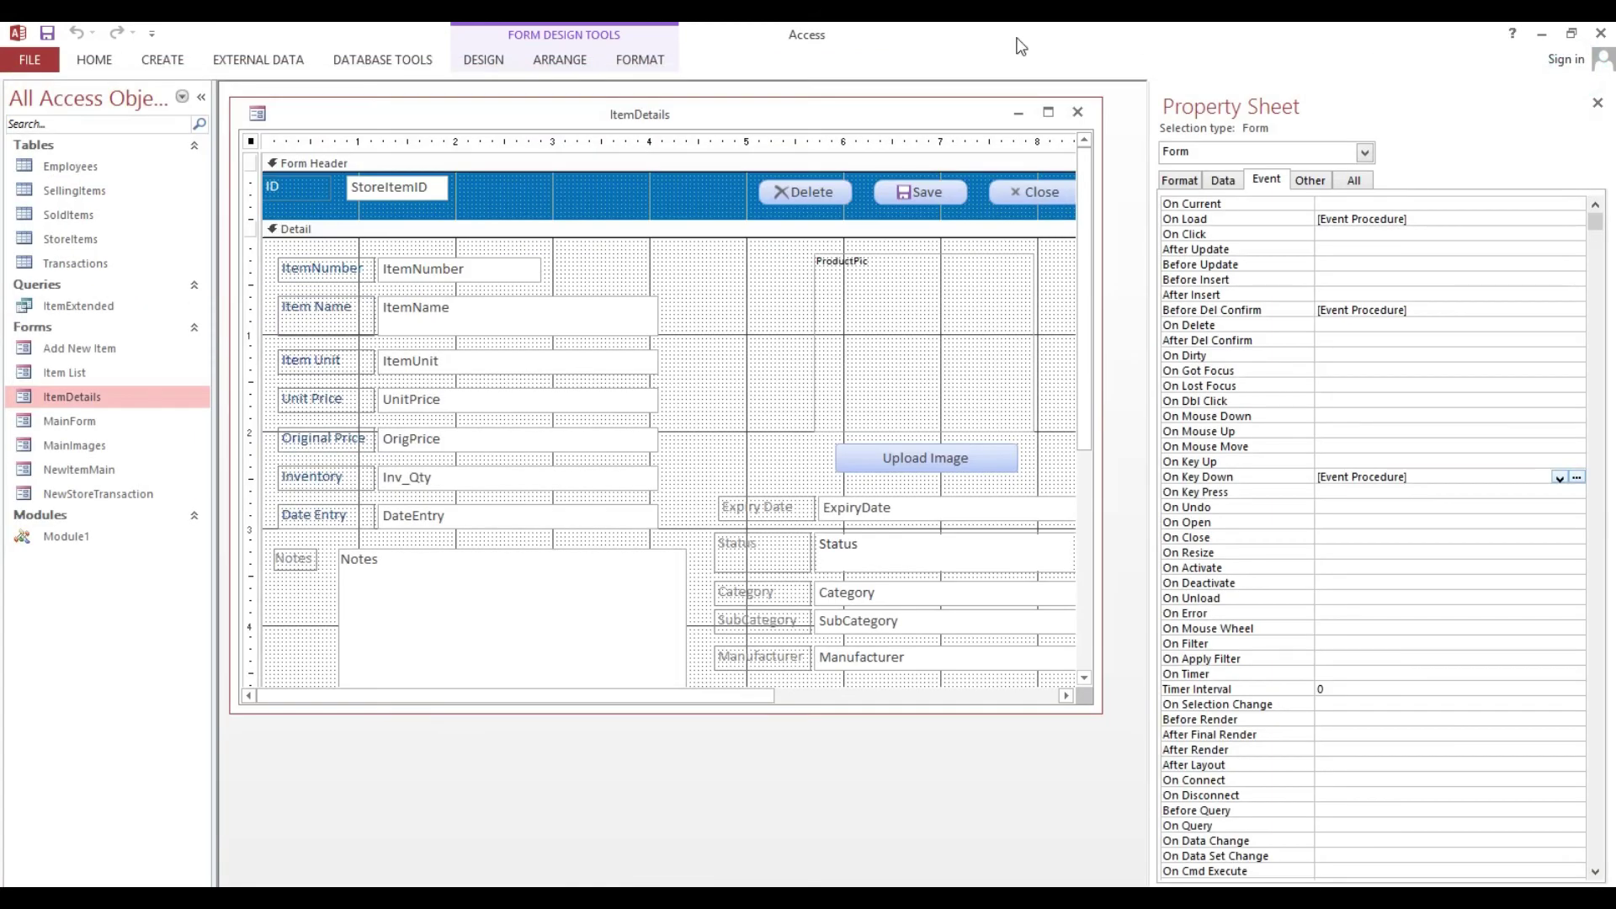
left_click(95, 59)
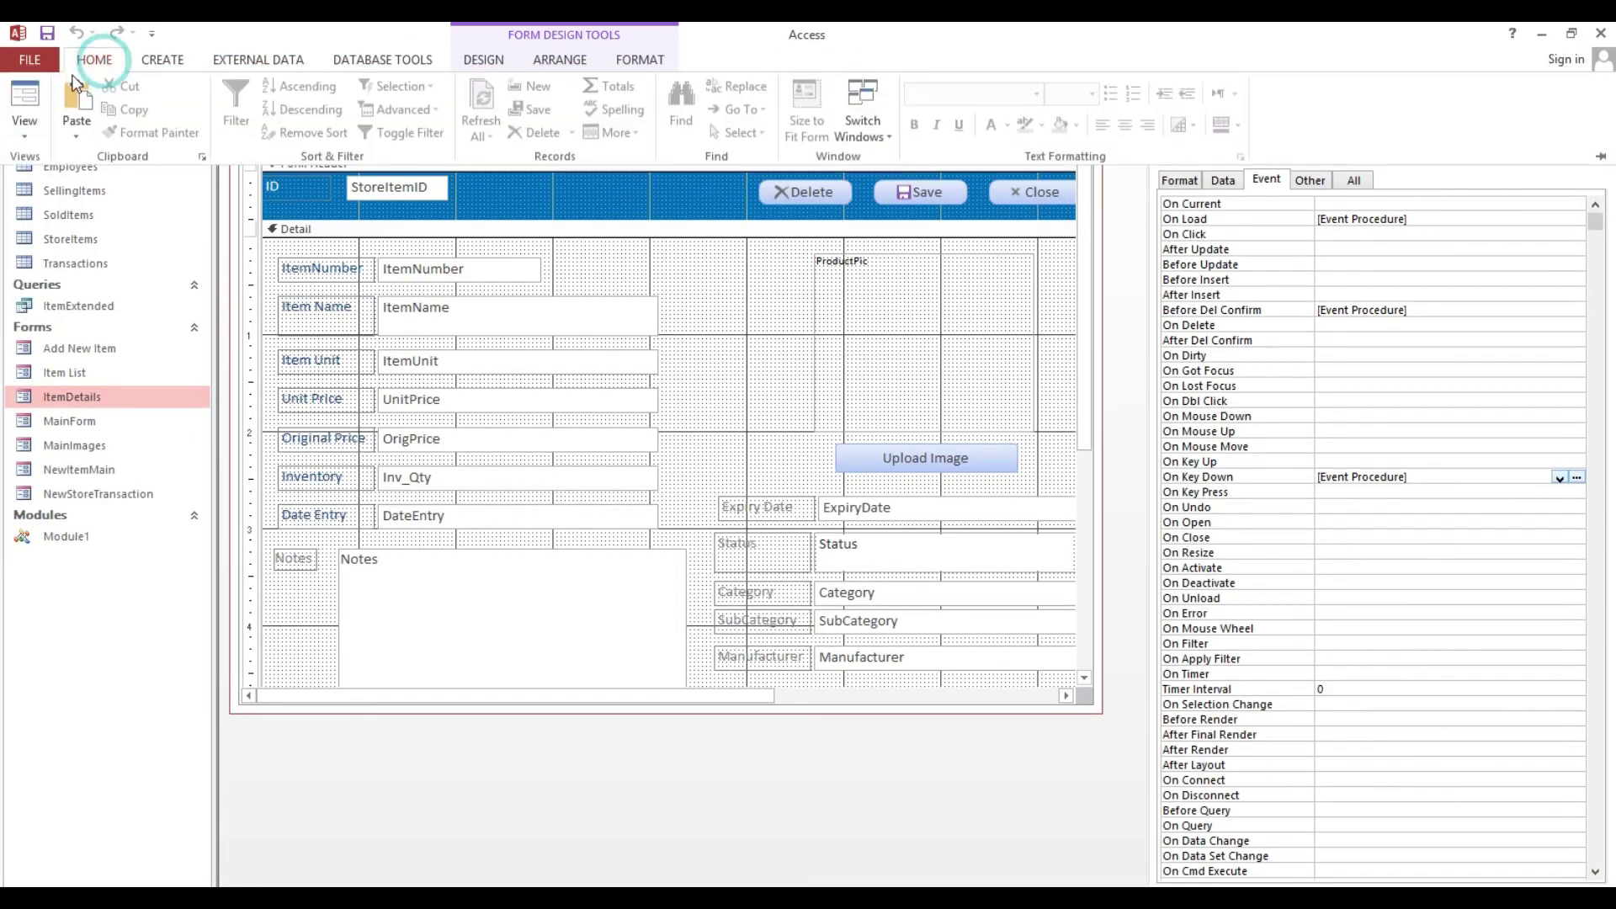
left_click(26, 96)
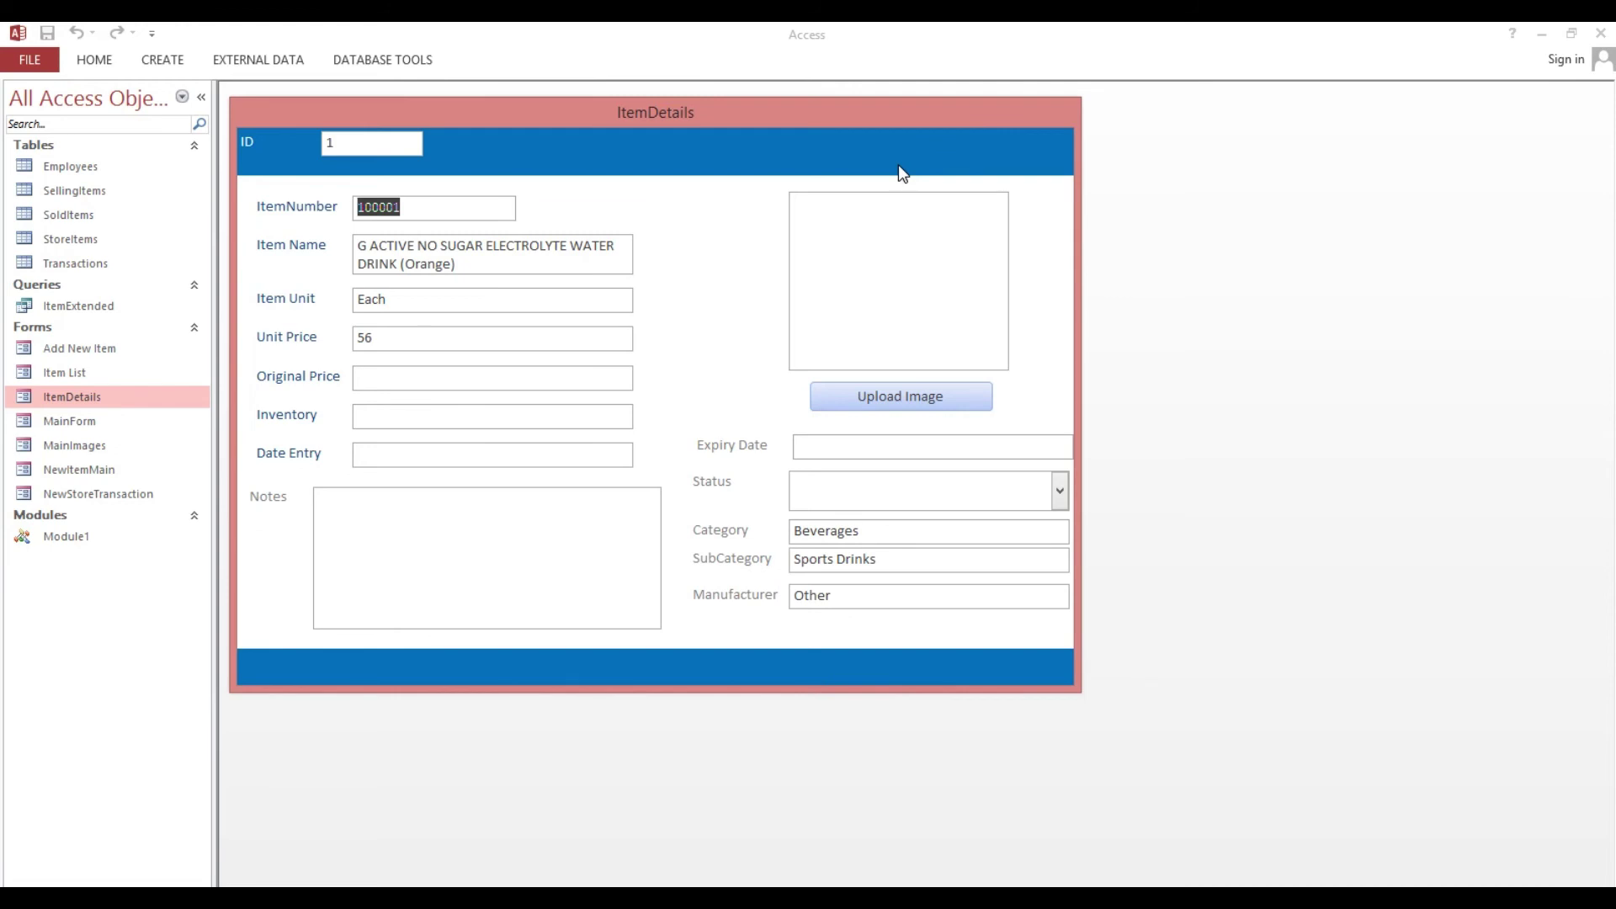
Step: Decline deletion with F2, save with F3 and dismiss 'Successfully save!', then close with F4
key("ctrl+minus")
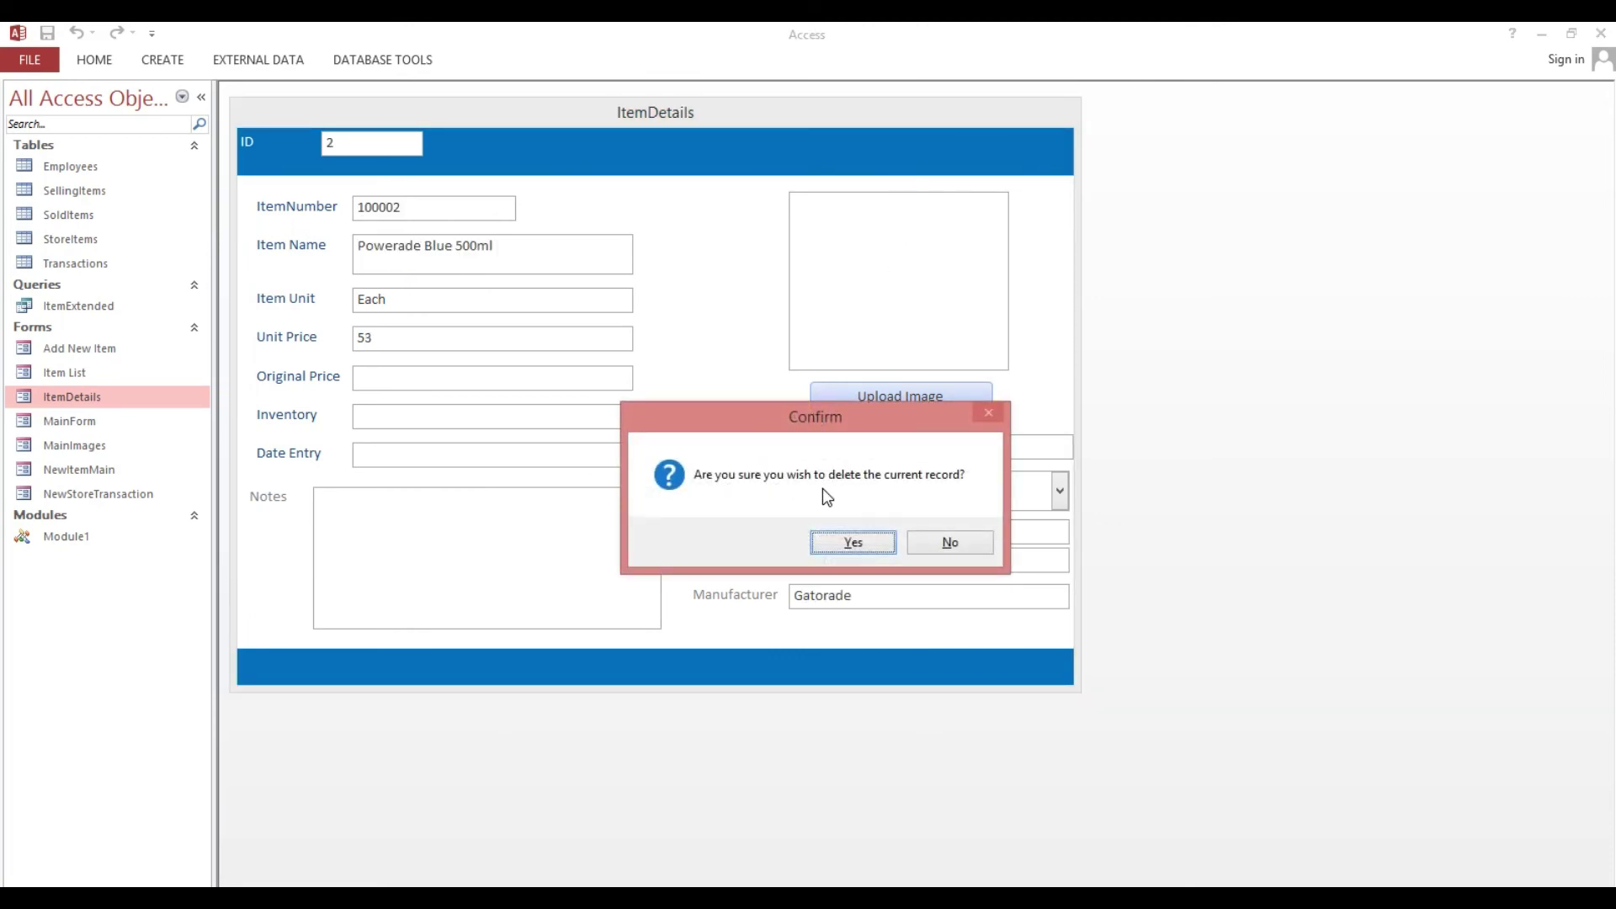
left_click(947, 545)
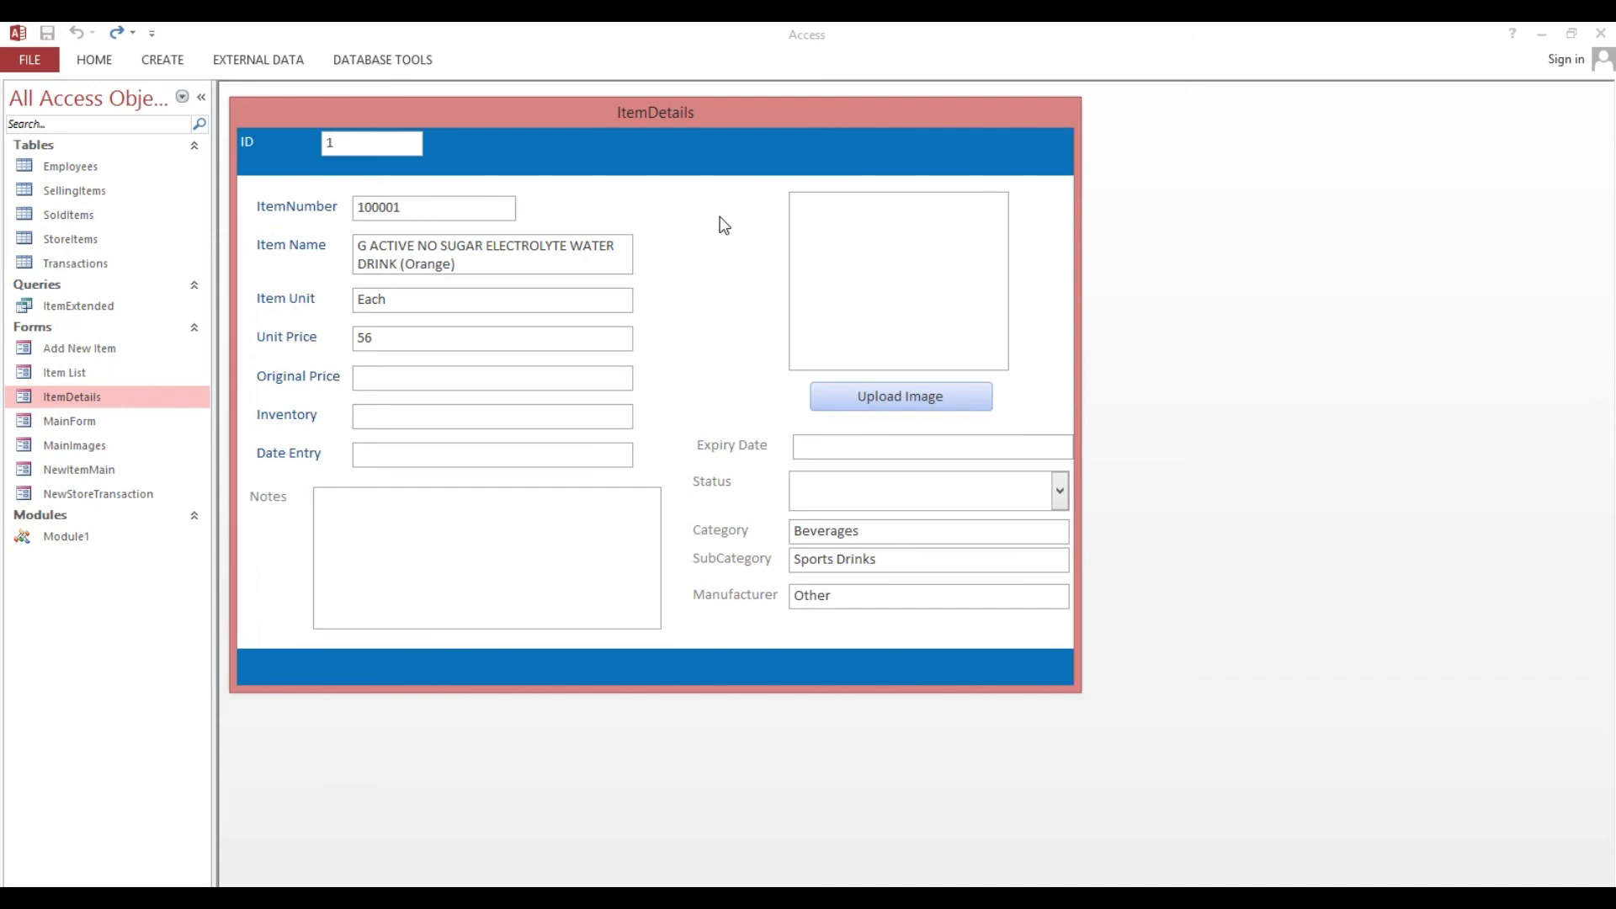
key("Return")
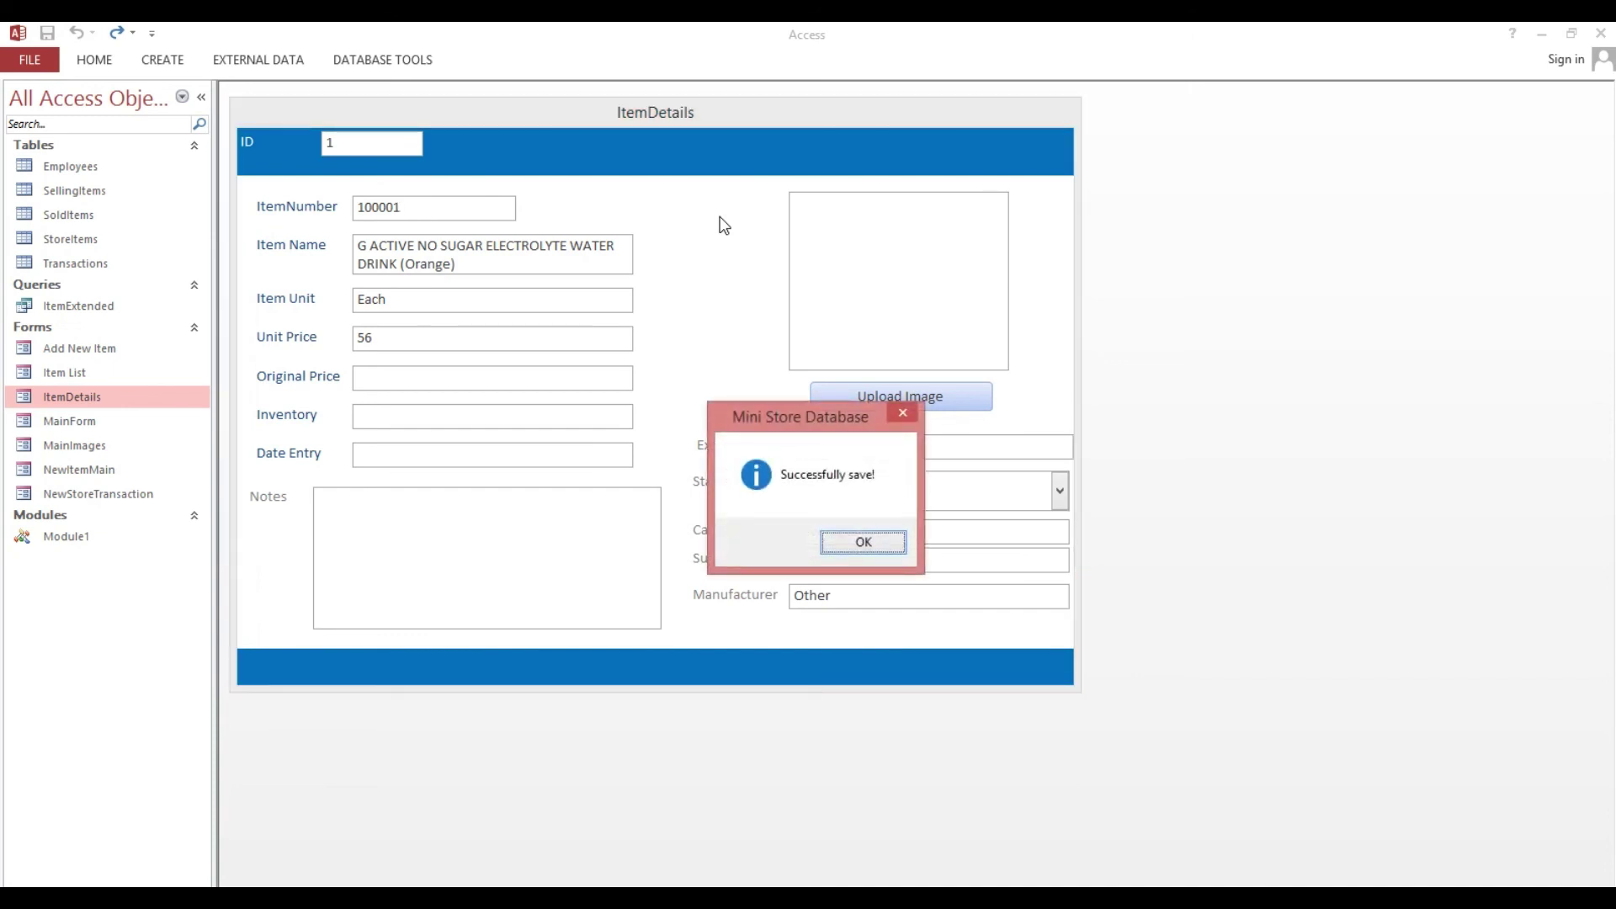
left_click(862, 557)
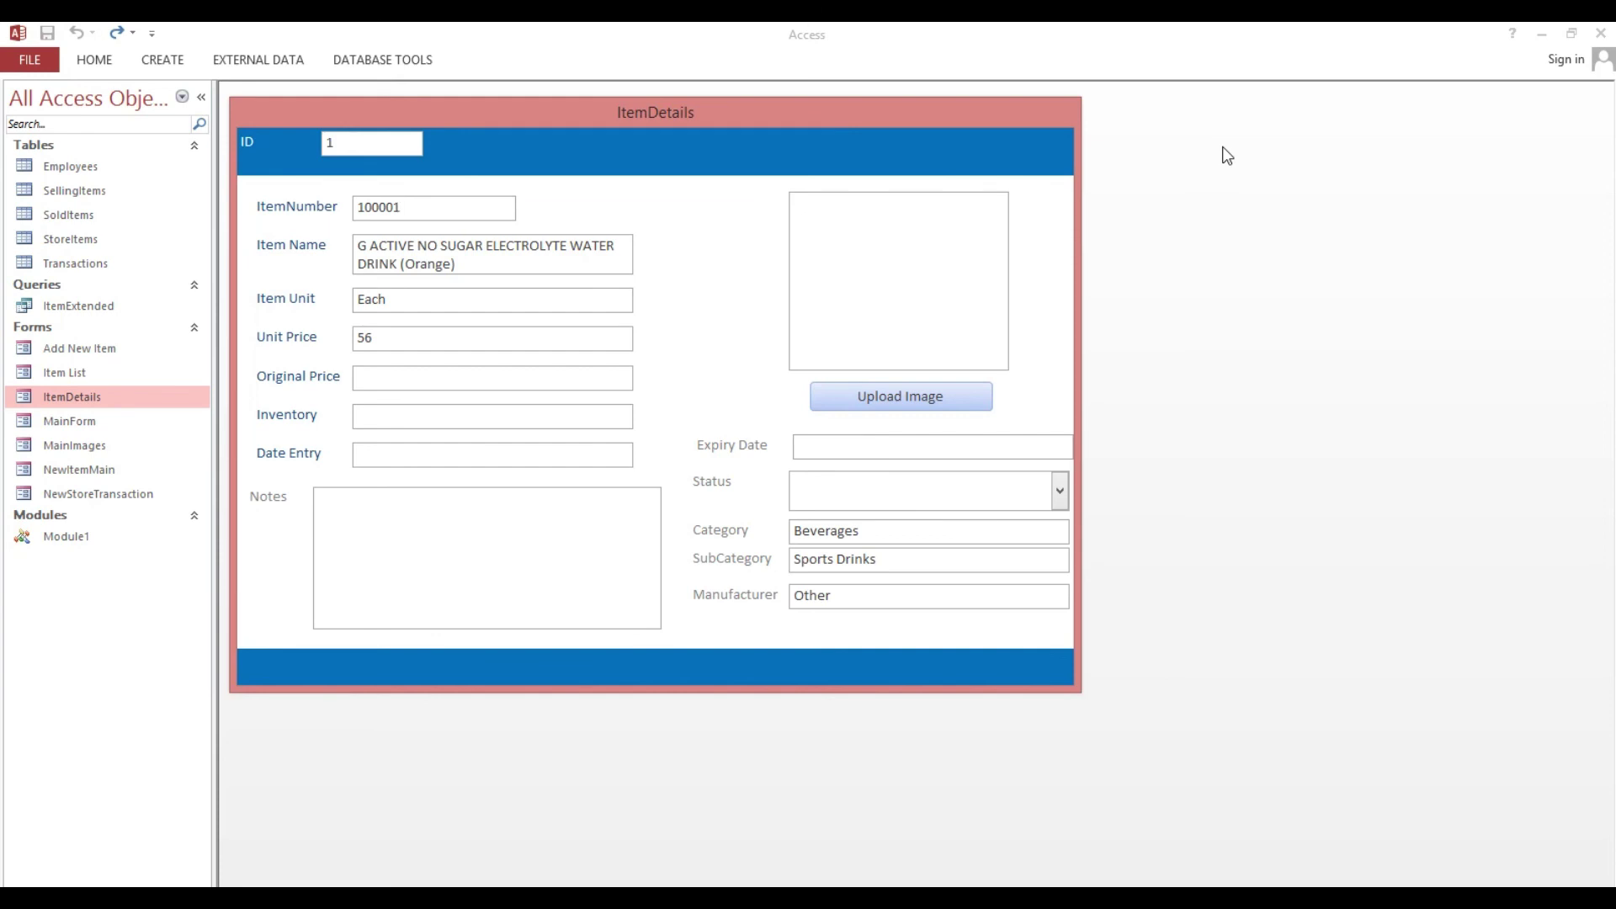
key("ctrl+F4")
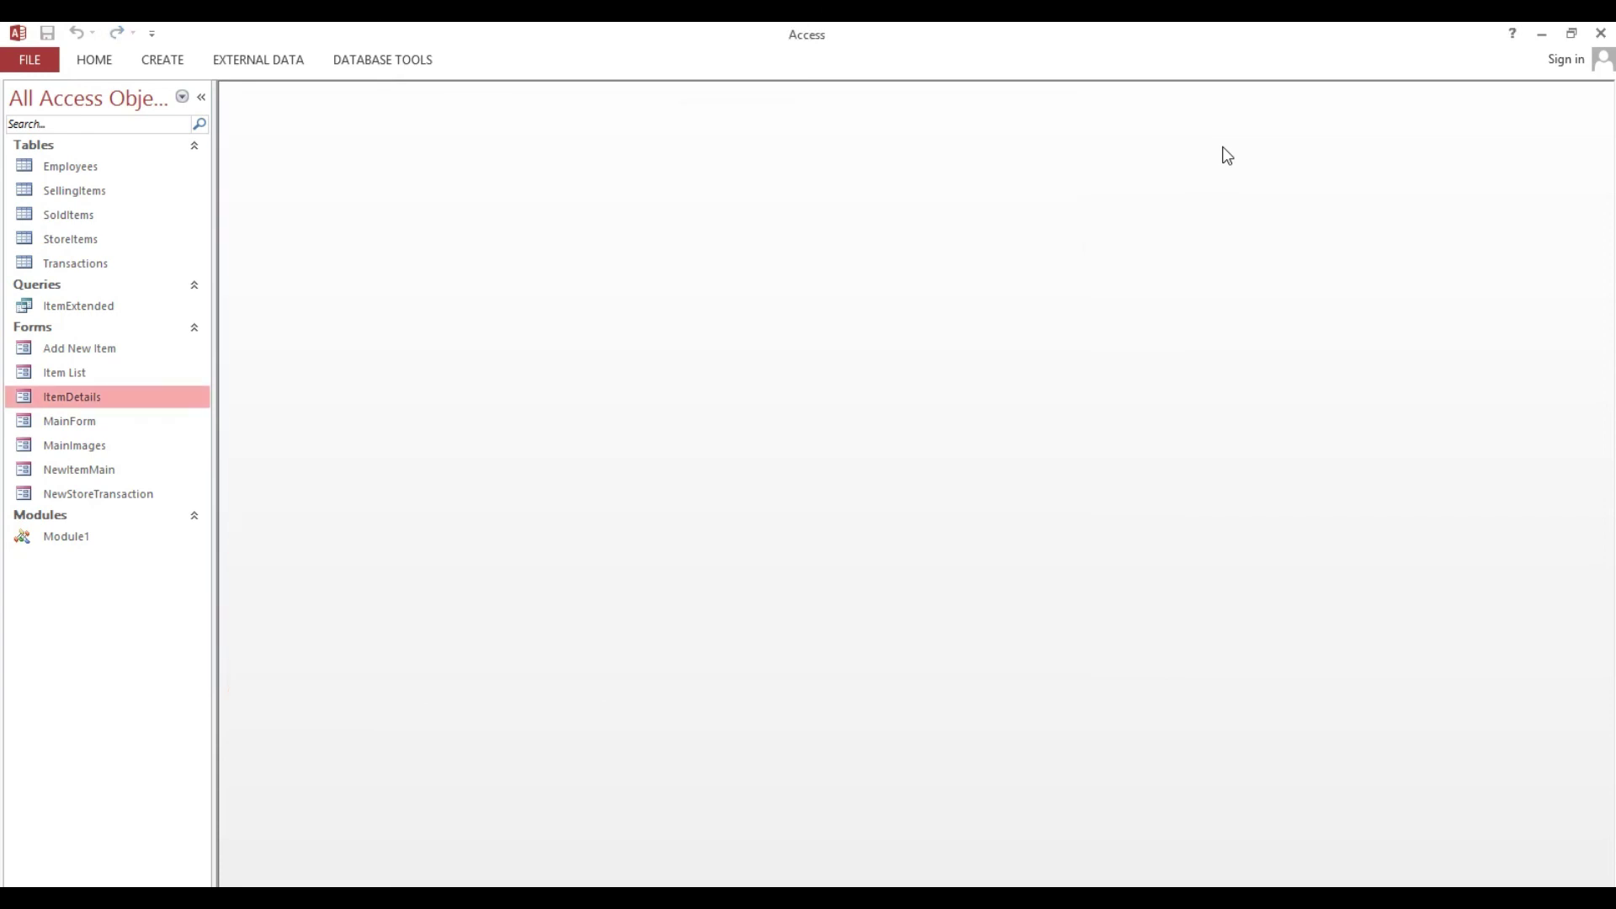